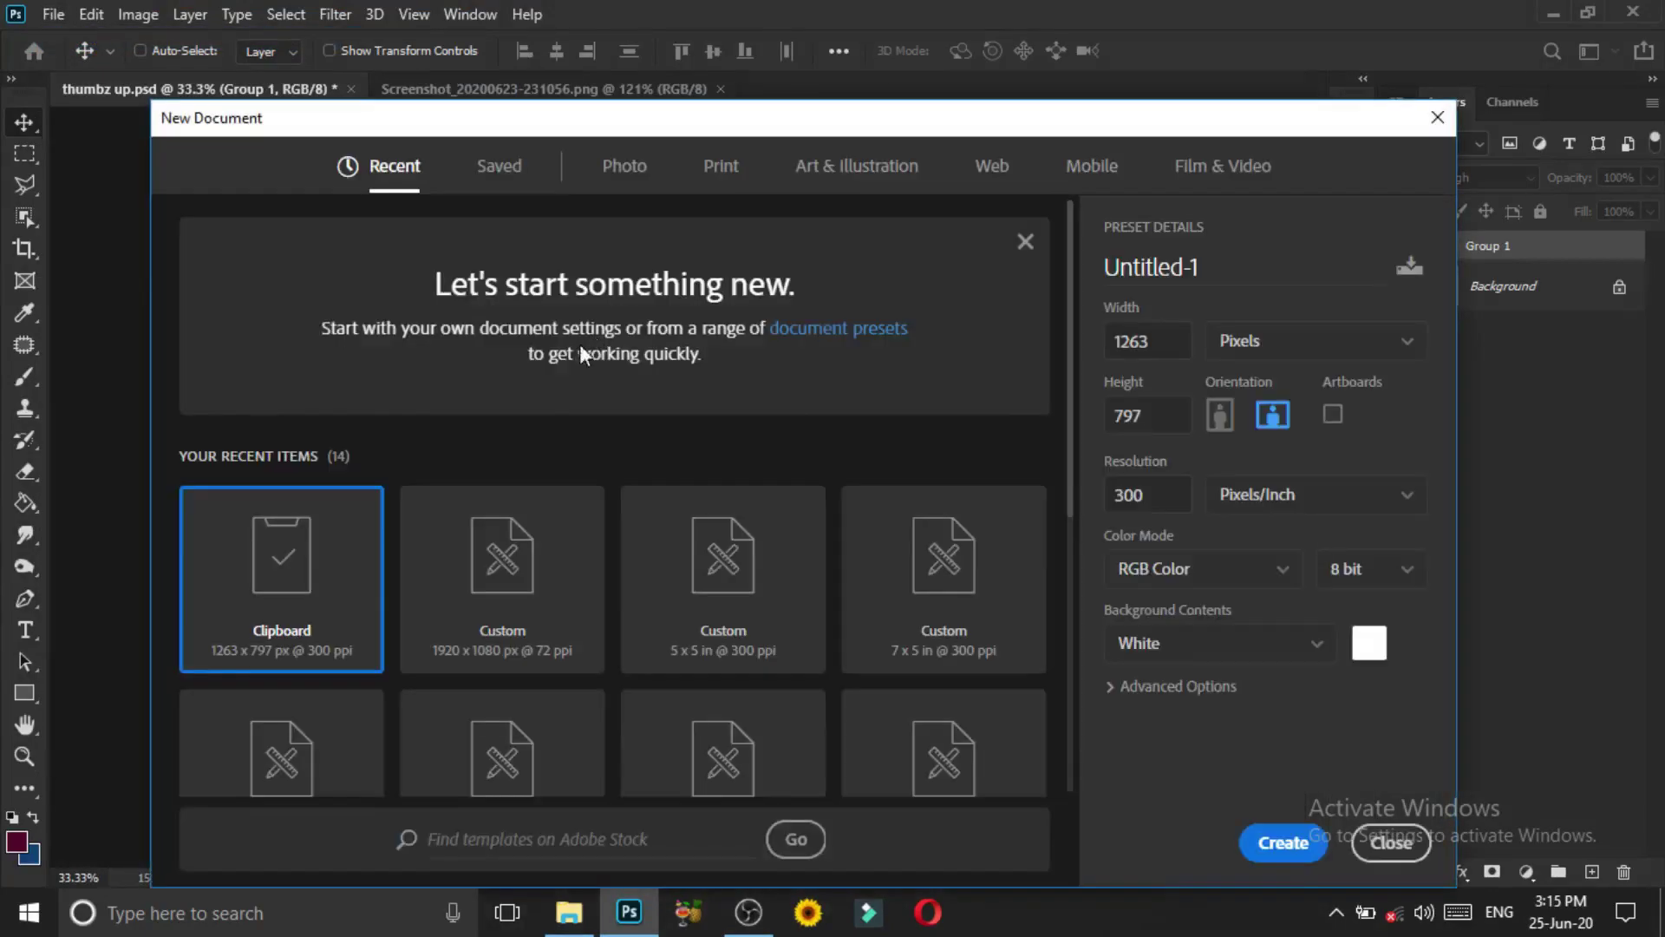
Create a document from the Custom 1920×1080 @ 72 ppi preset, named 'offline'
{"action": "left_click", "coordinate": [508, 571]}
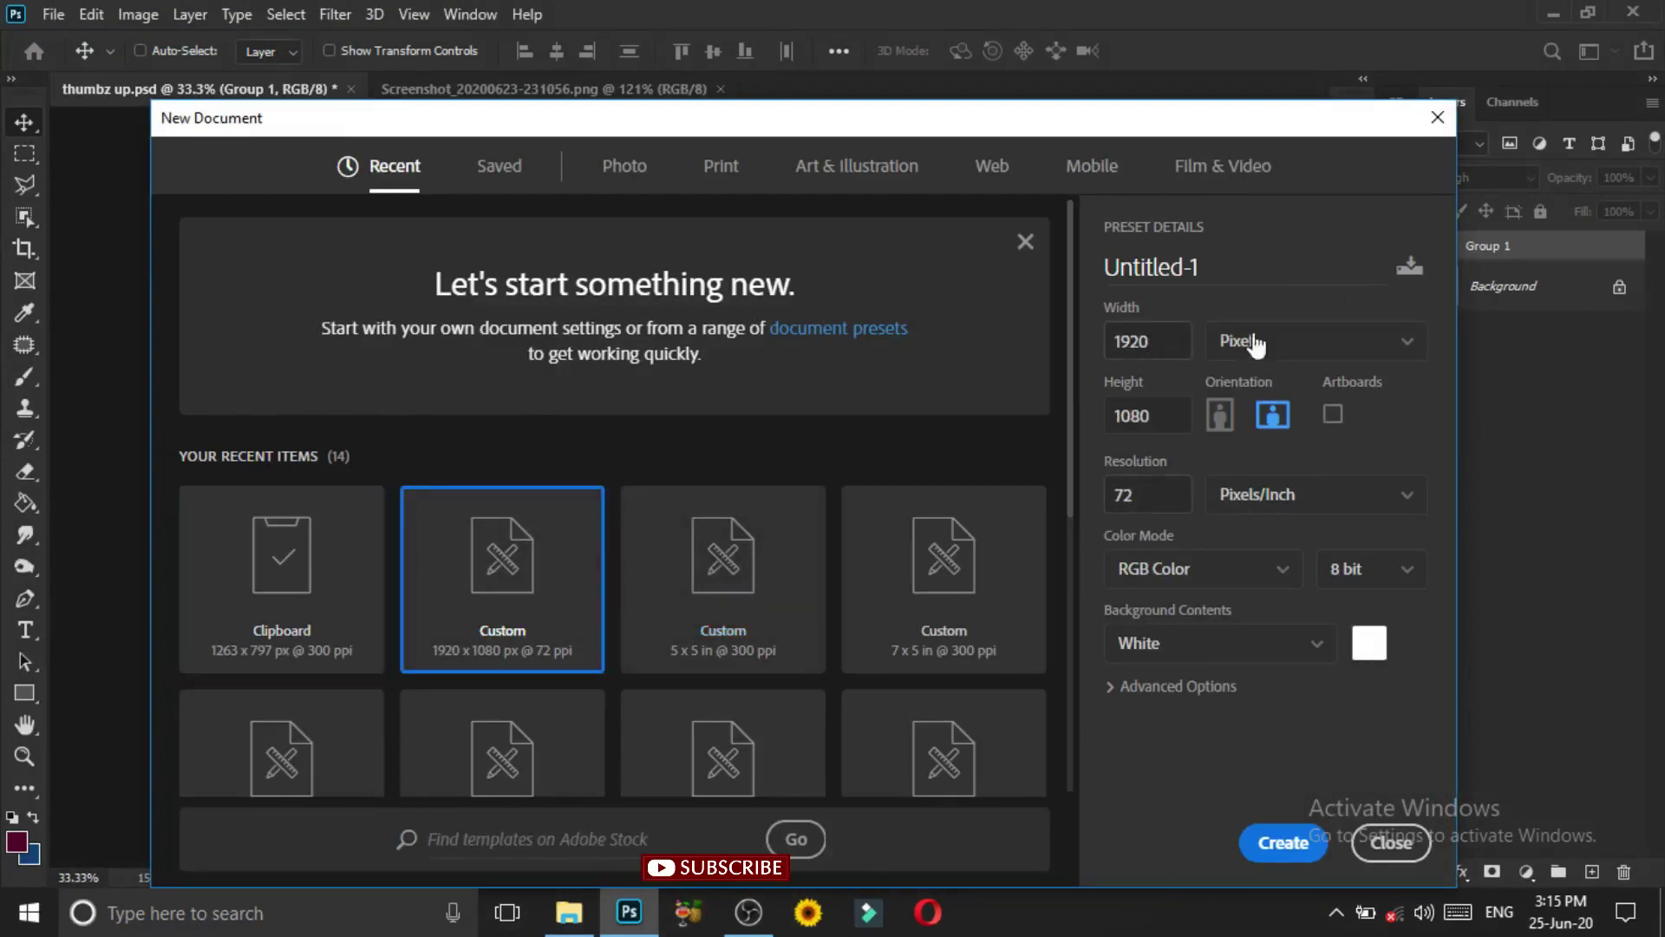
{"action": "left_click", "coordinate": [1106, 258]}
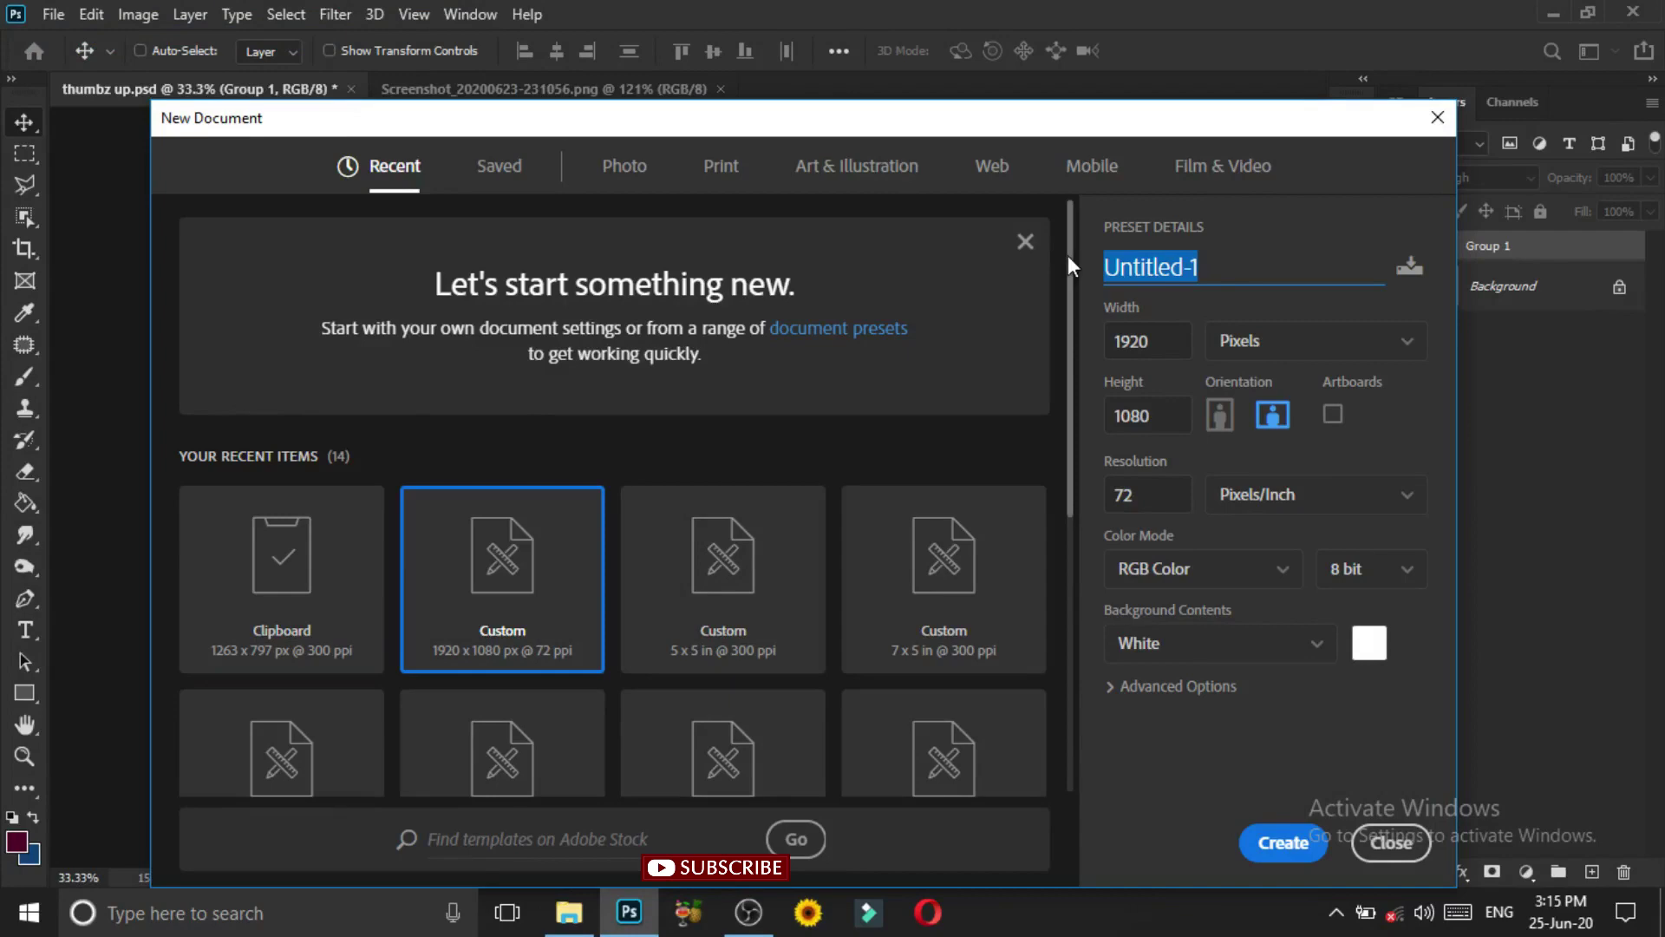
{"action": "type", "text": "offline"}
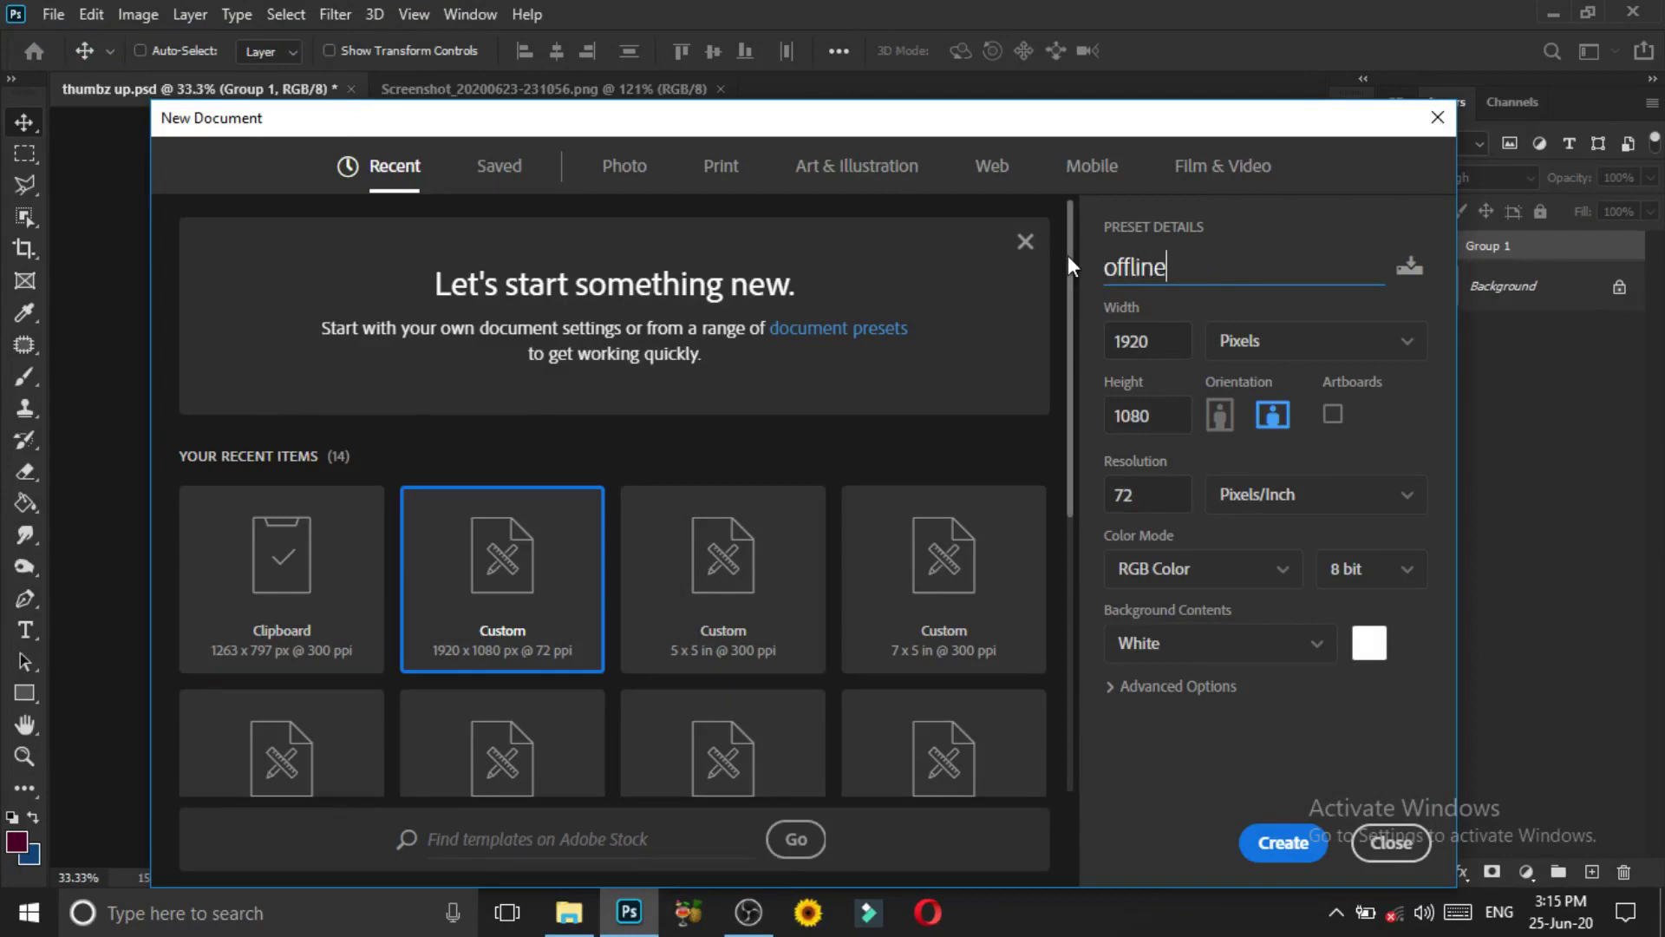
{"action": "left_click", "coordinate": [1277, 834]}
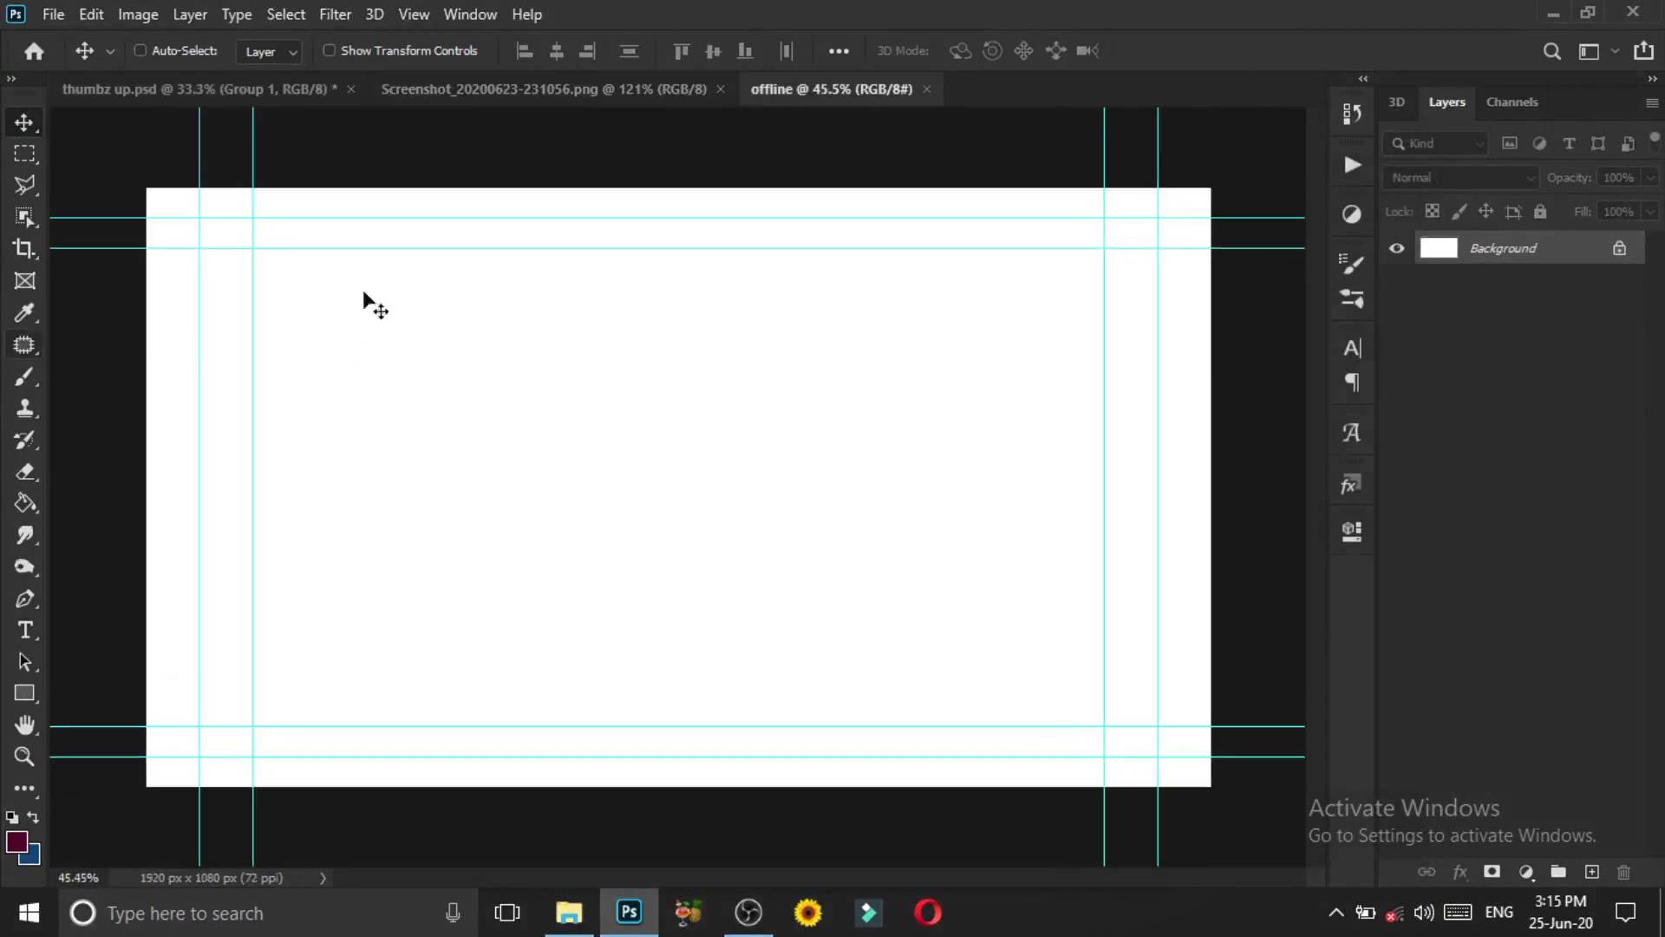
Drag all eight top, left, bottom and right cyan guides off the canvas
{"action": "left_click_drag", "start_coordinate": [401, 217], "coordinate": [399, 32]}
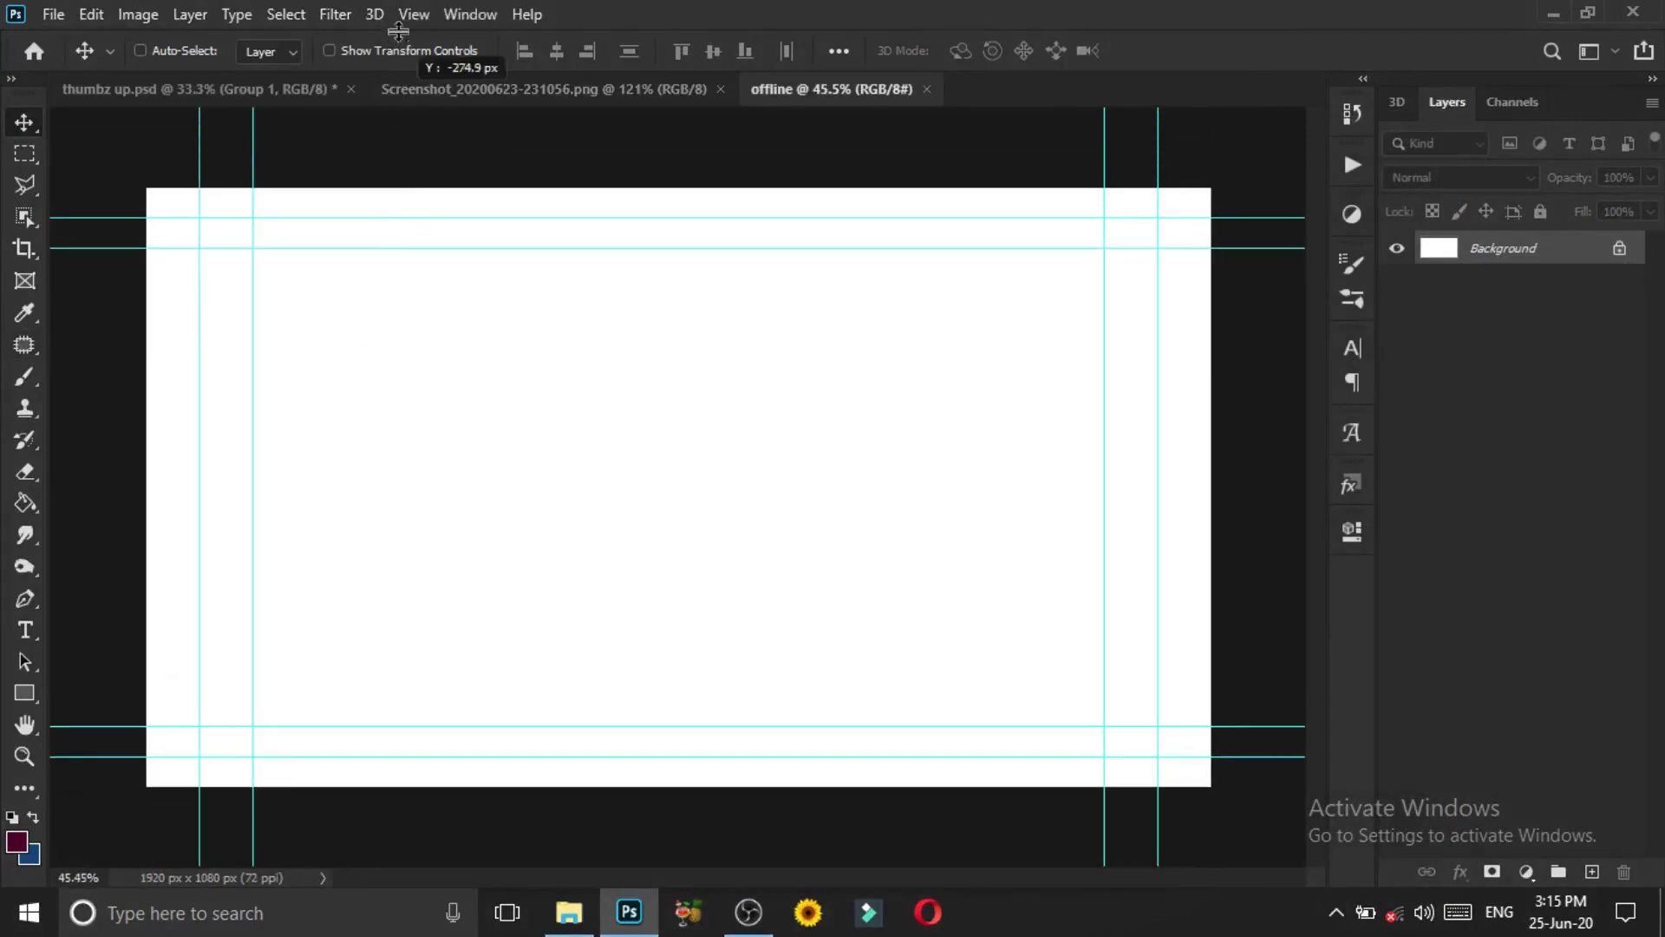
{"action": "left_click_drag", "start_coordinate": [403, 250], "coordinate": [428, 62]}
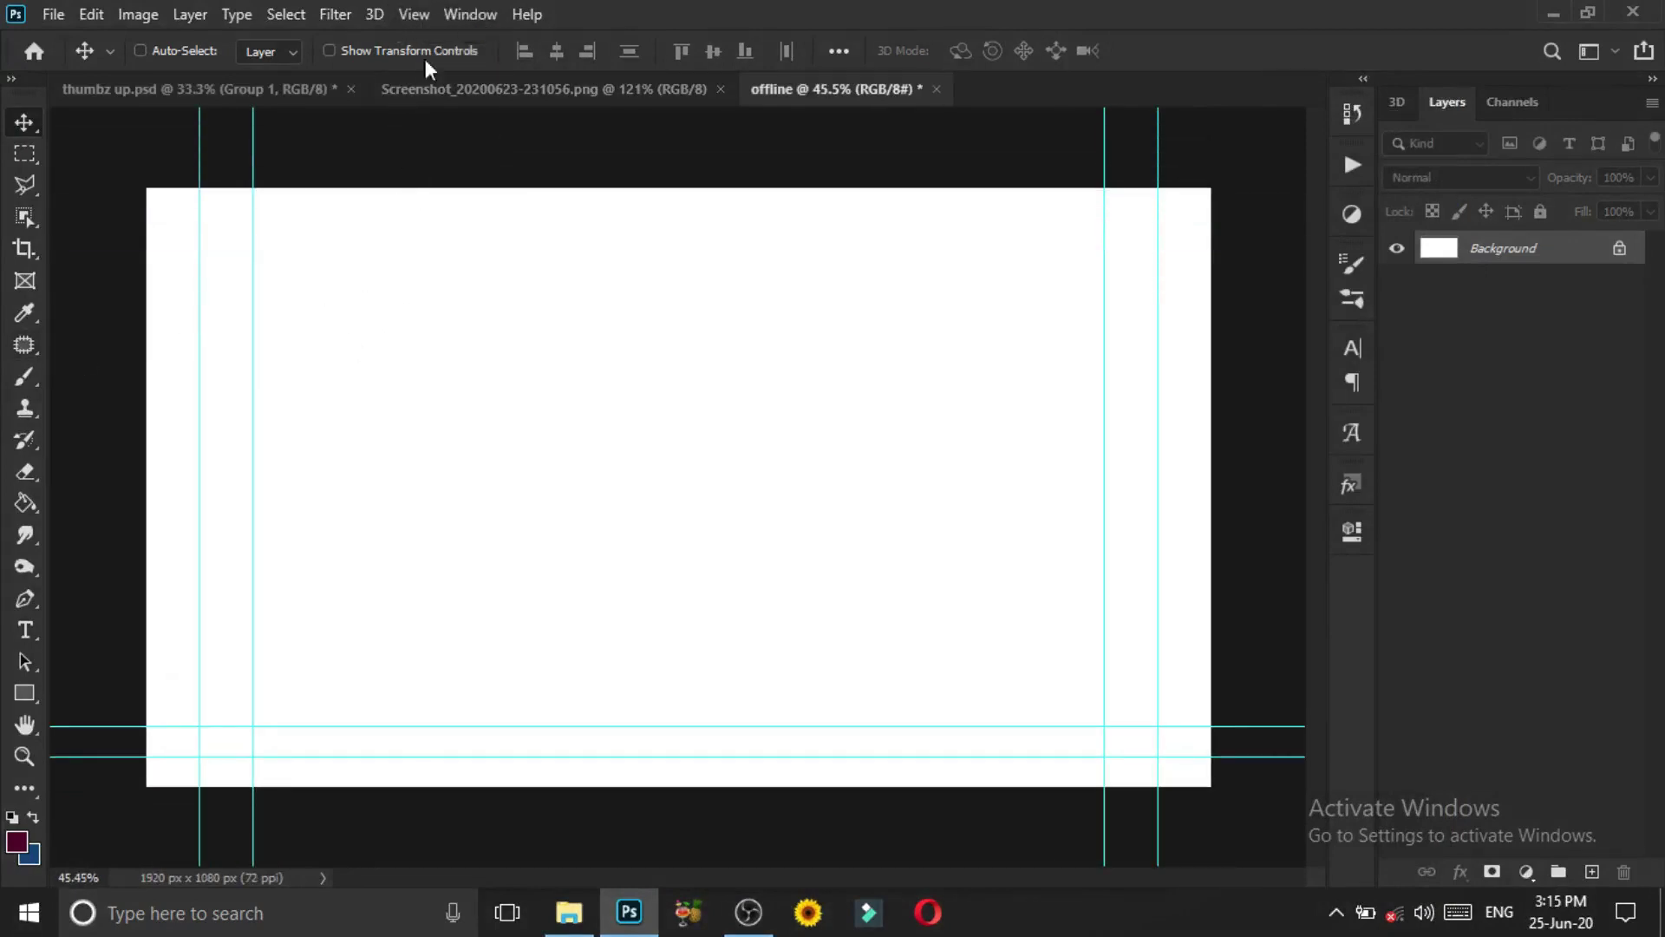
{"action": "left_click_drag", "start_coordinate": [255, 316], "coordinate": [35, 338]}
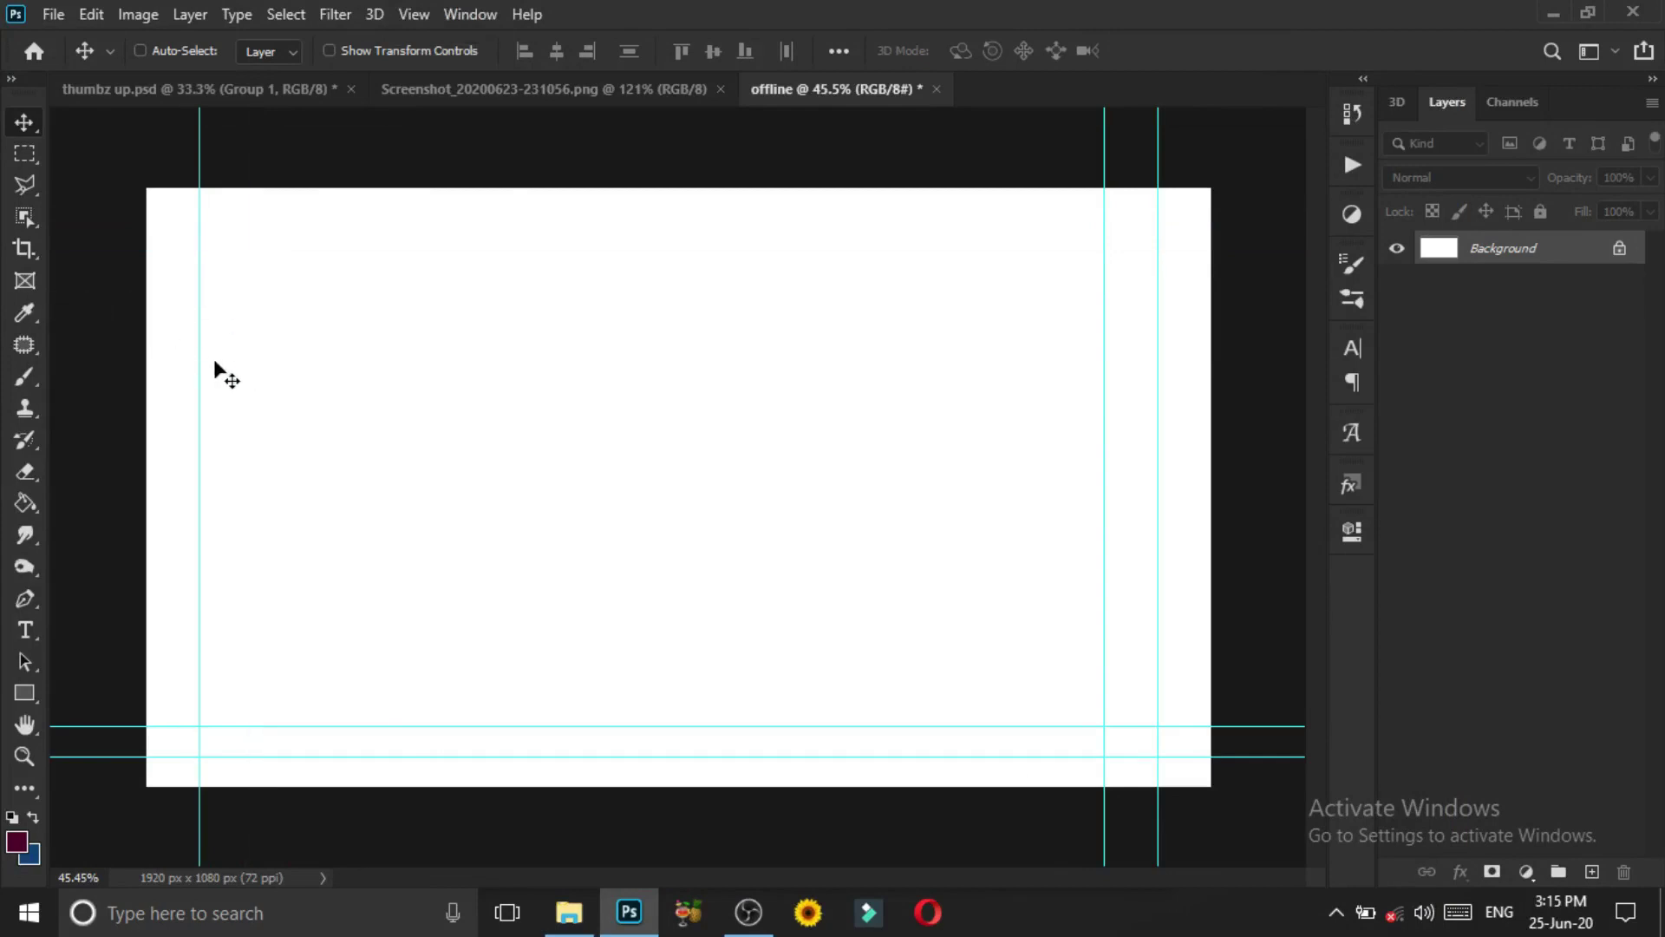
{"action": "left_click_drag", "start_coordinate": [200, 360], "coordinate": [34, 364]}
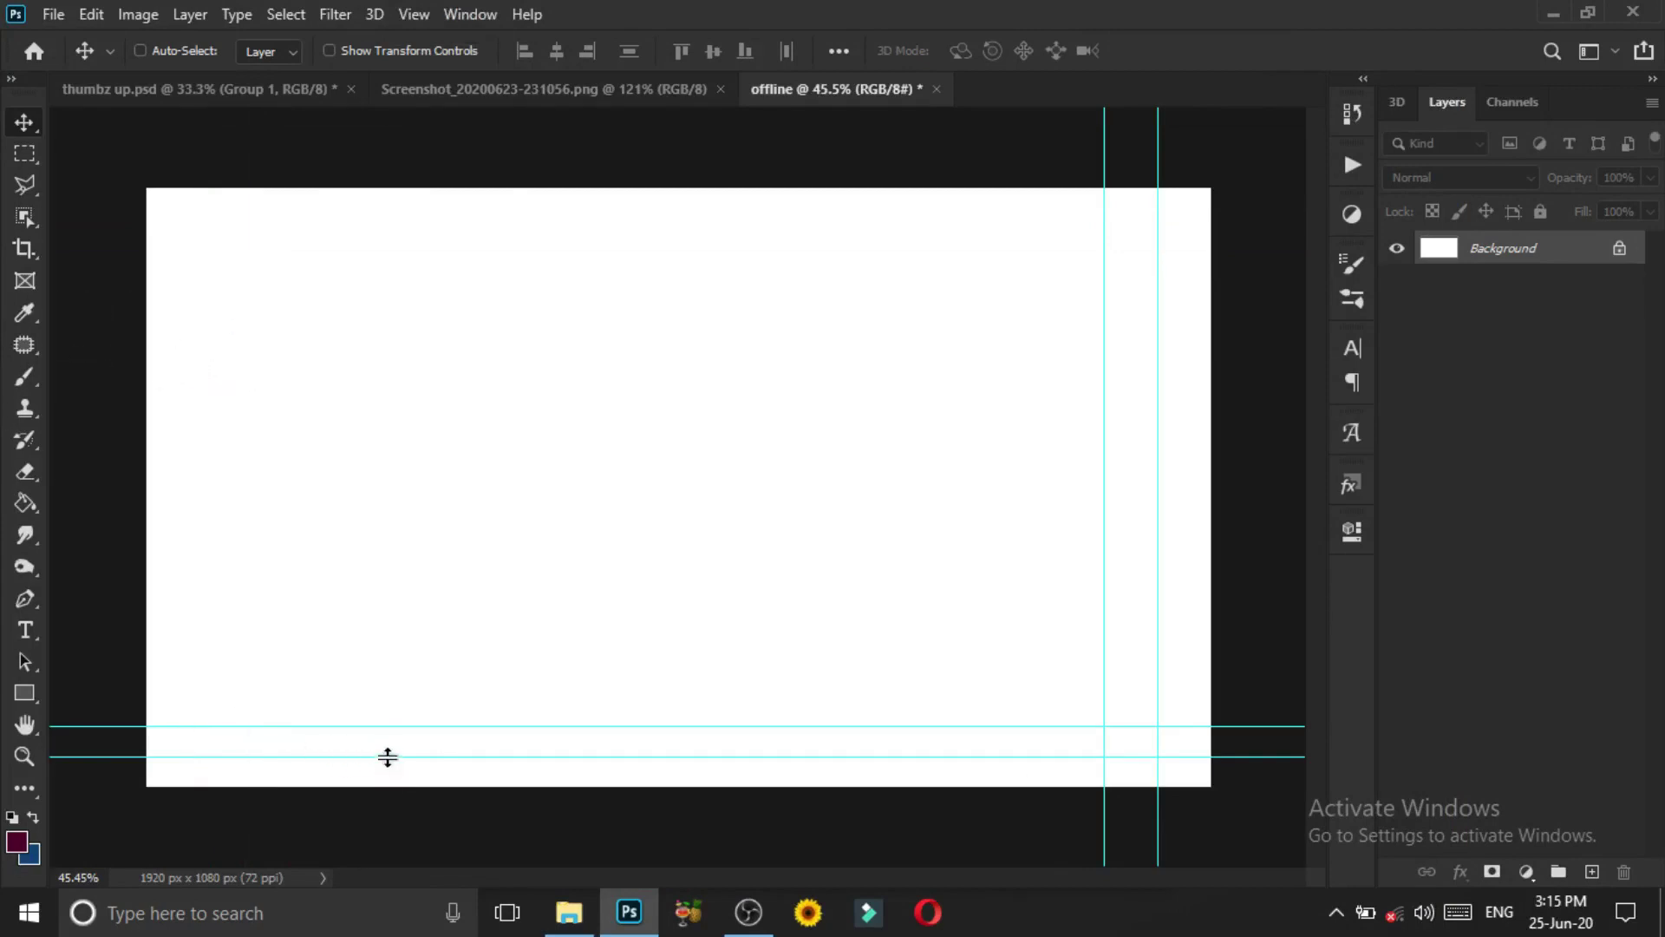
{"action": "left_click_drag", "start_coordinate": [387, 757], "coordinate": [483, 893]}
{"action": "left_click_drag", "start_coordinate": [520, 727], "coordinate": [607, 893]}
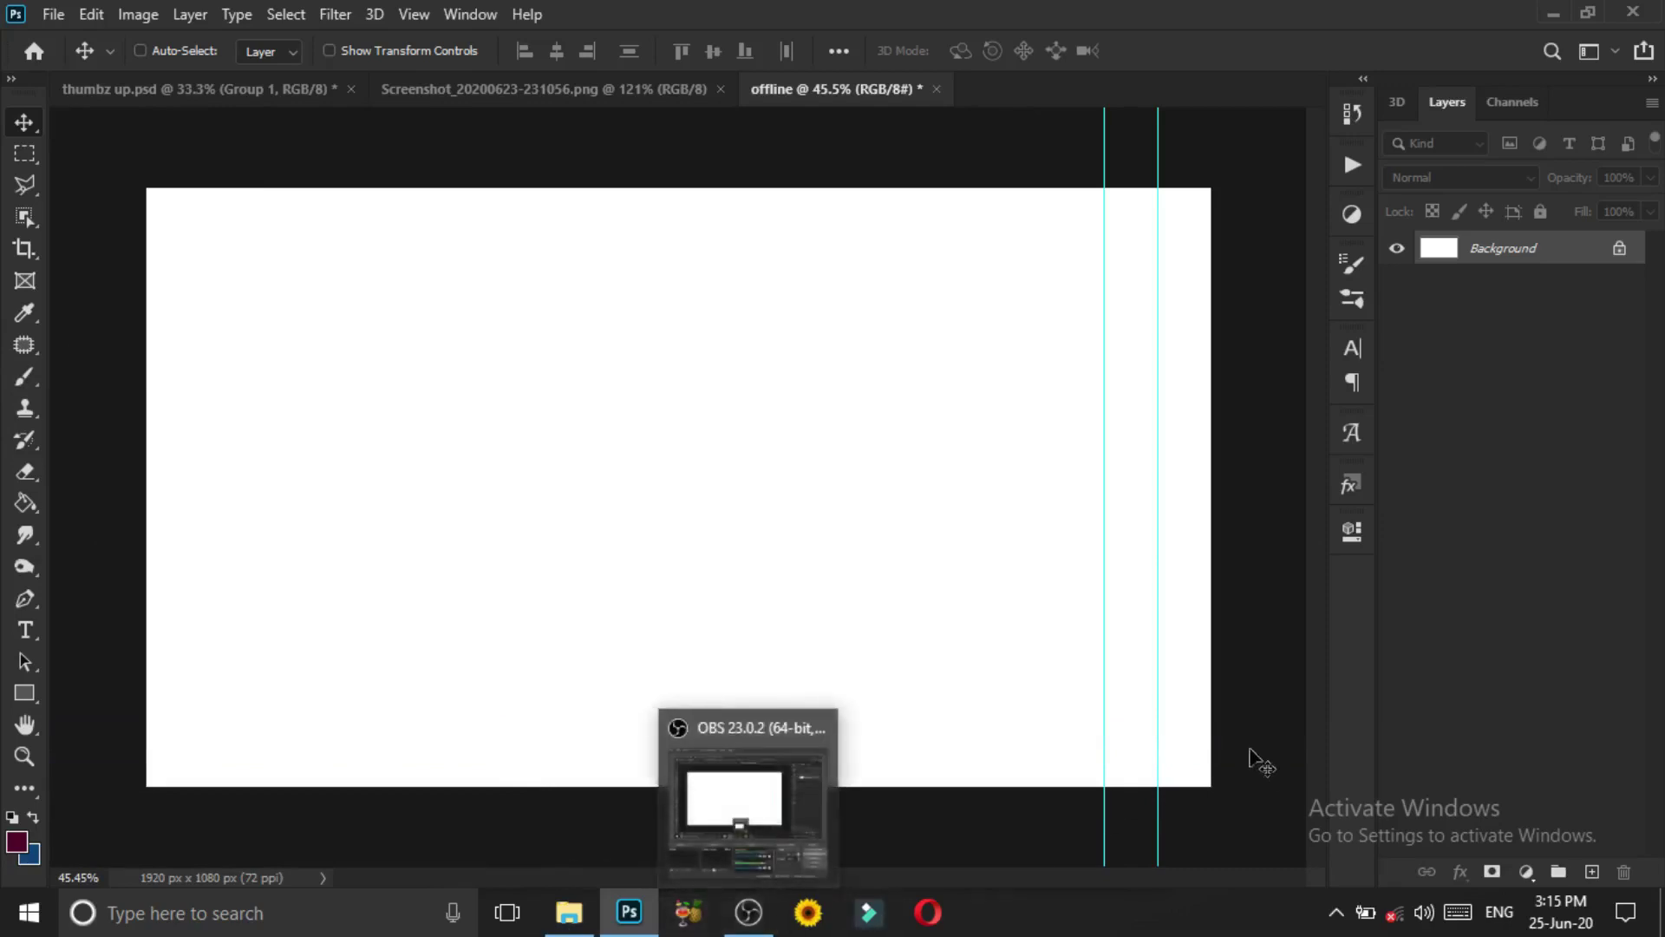
{"action": "left_click_drag", "start_coordinate": [1159, 720], "coordinate": [1340, 707]}
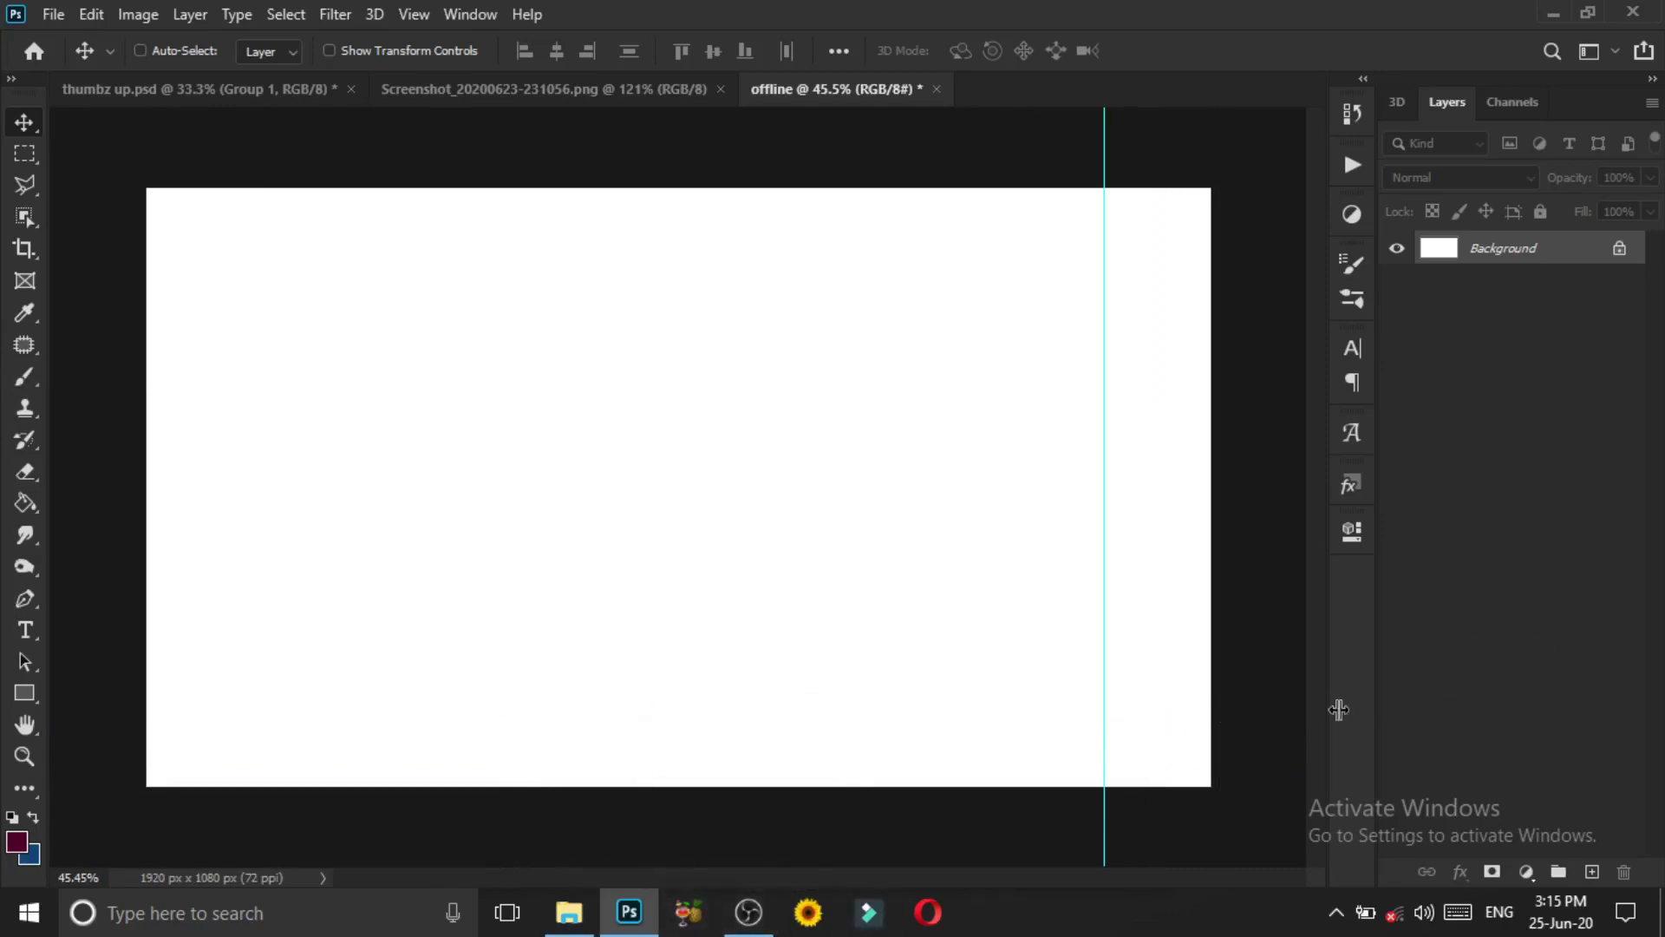
{"action": "left_click_drag", "start_coordinate": [1104, 721], "coordinate": [1474, 693]}
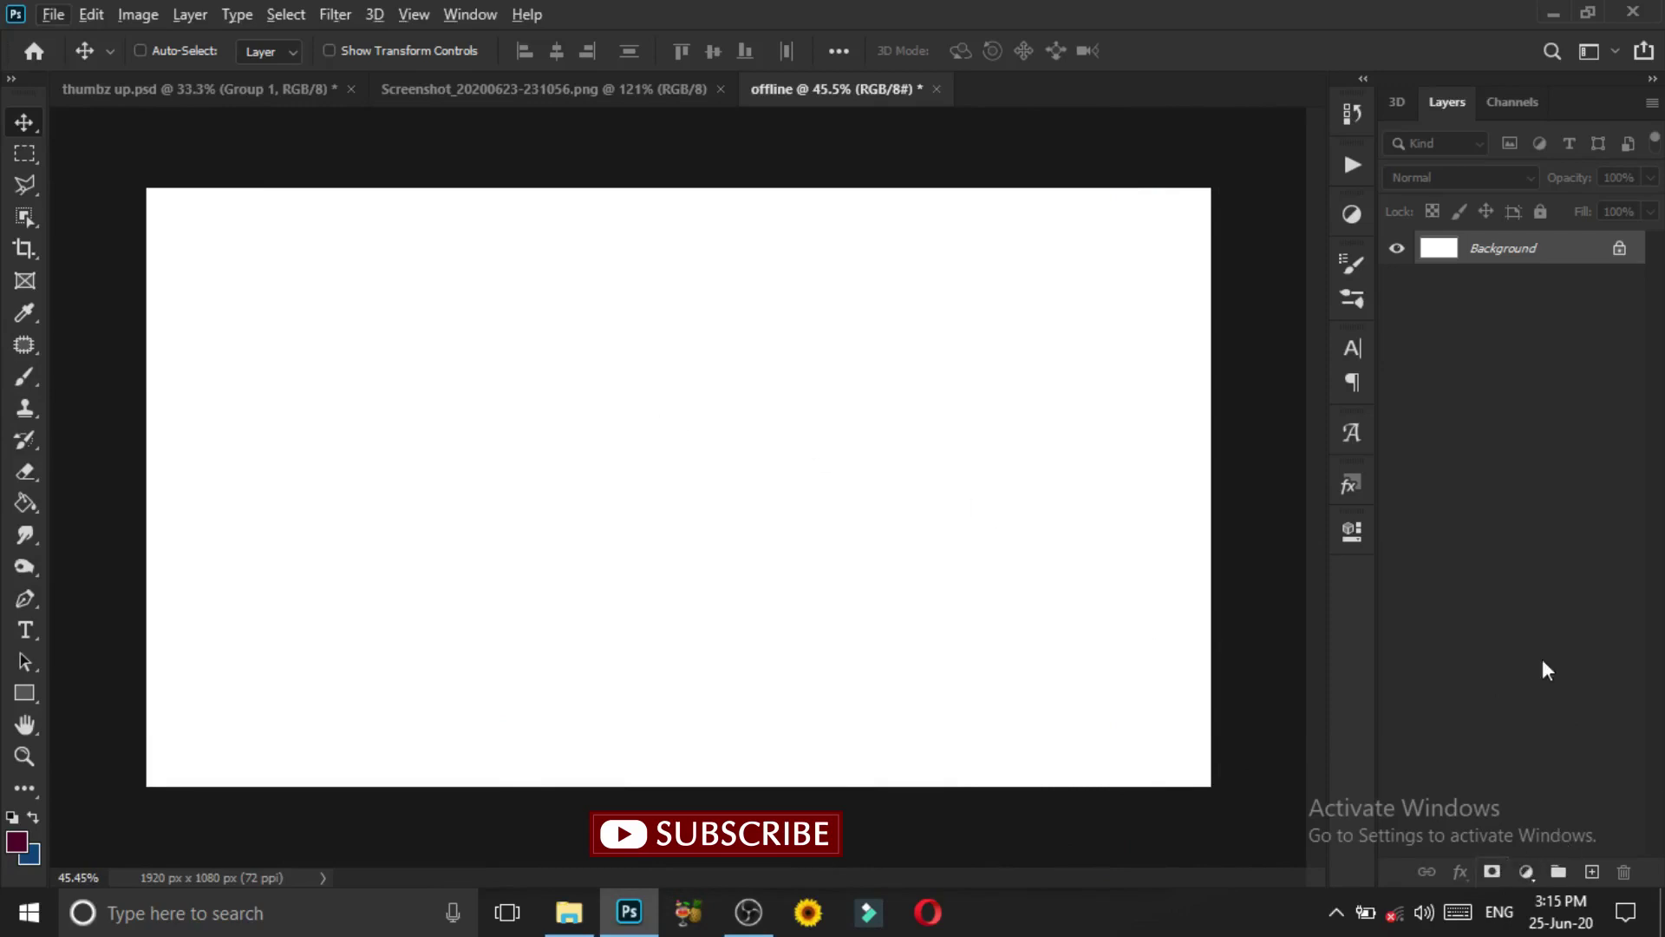
Unlock the Background and add a purple-blue Gradient Overlay at -129° angle and 150% scale
{"action": "left_click", "coordinate": [1619, 251]}
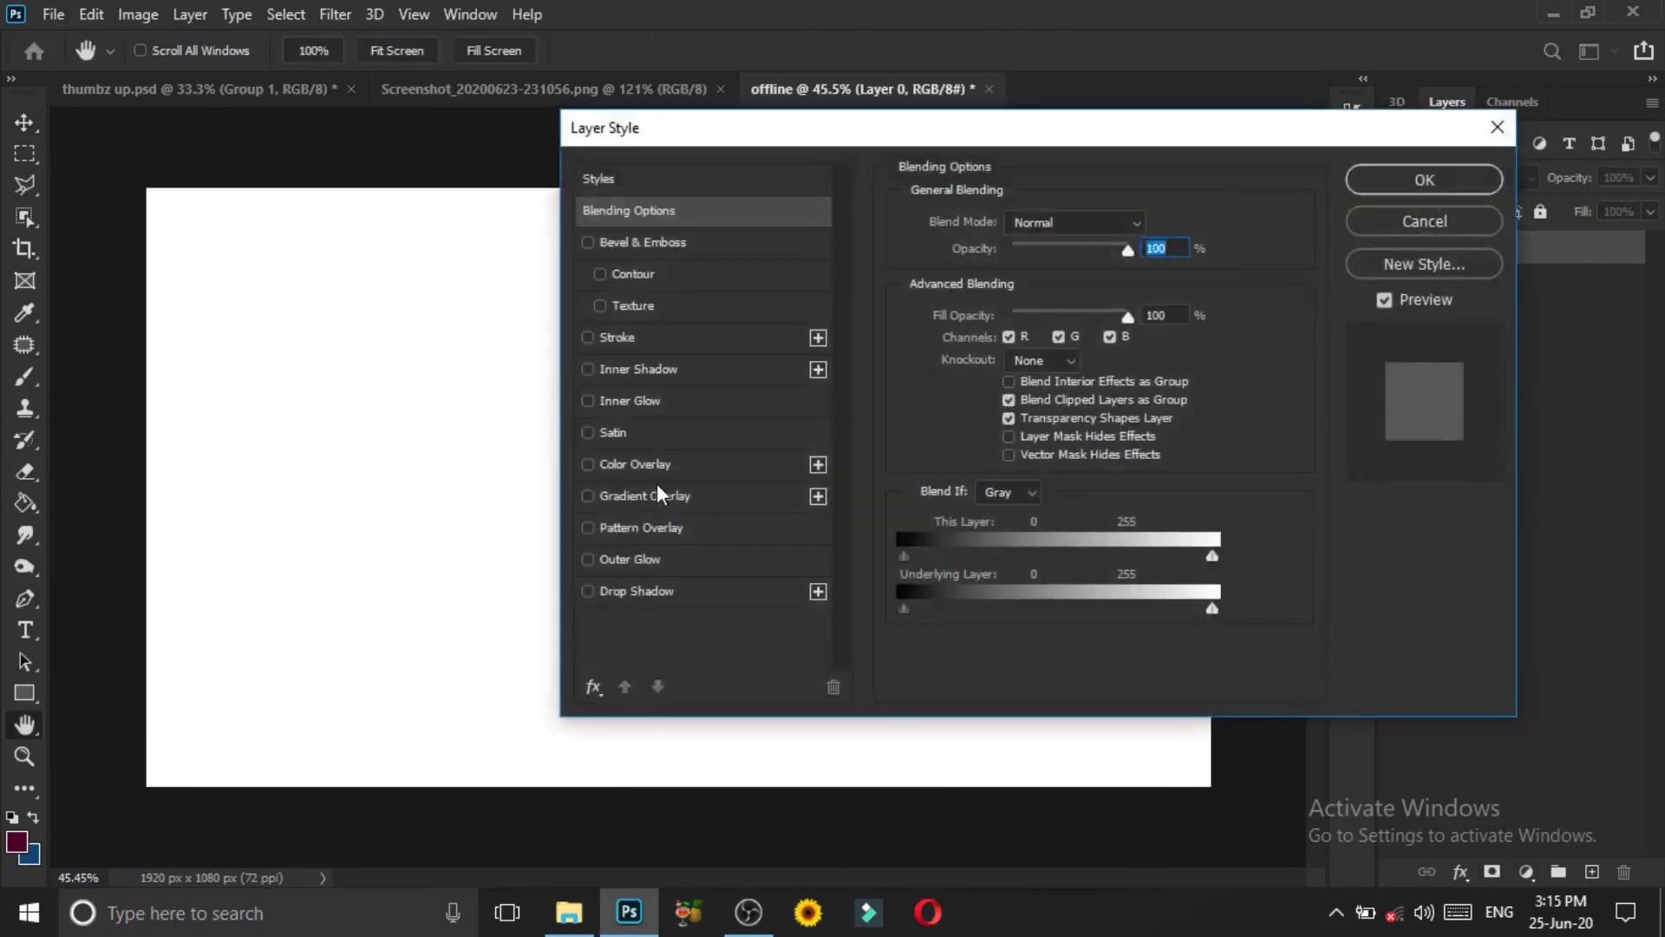
{"action": "left_click", "coordinate": [658, 492]}
{"action": "left_click", "coordinate": [1055, 280]}
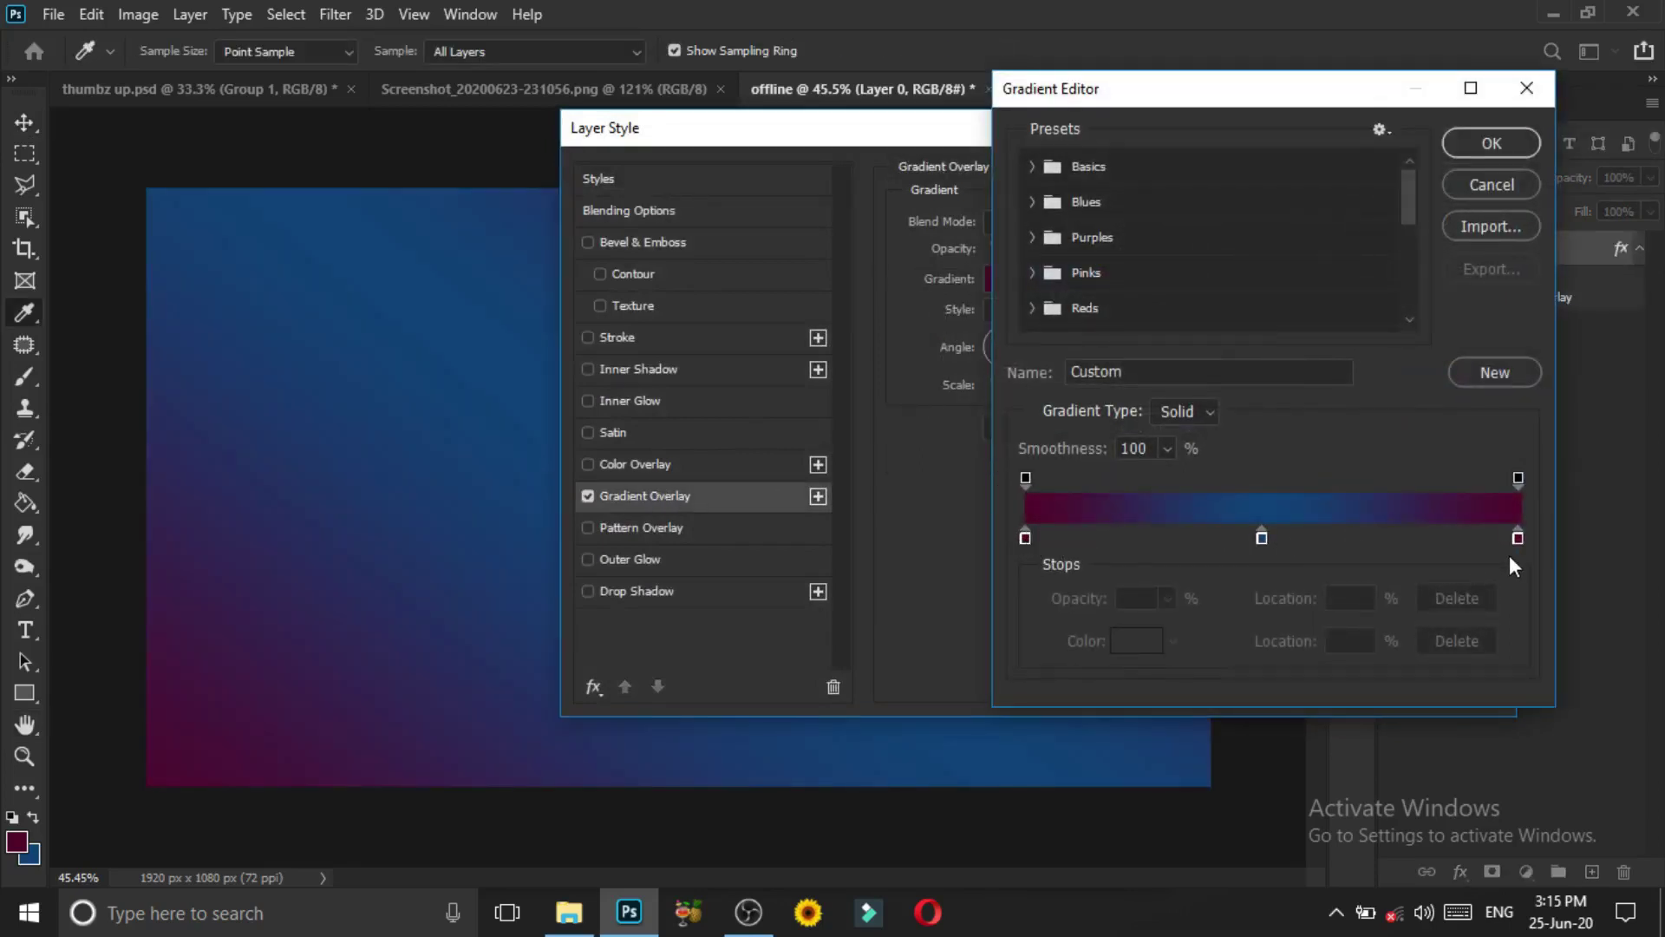
{"action": "left_click", "coordinate": [1475, 140]}
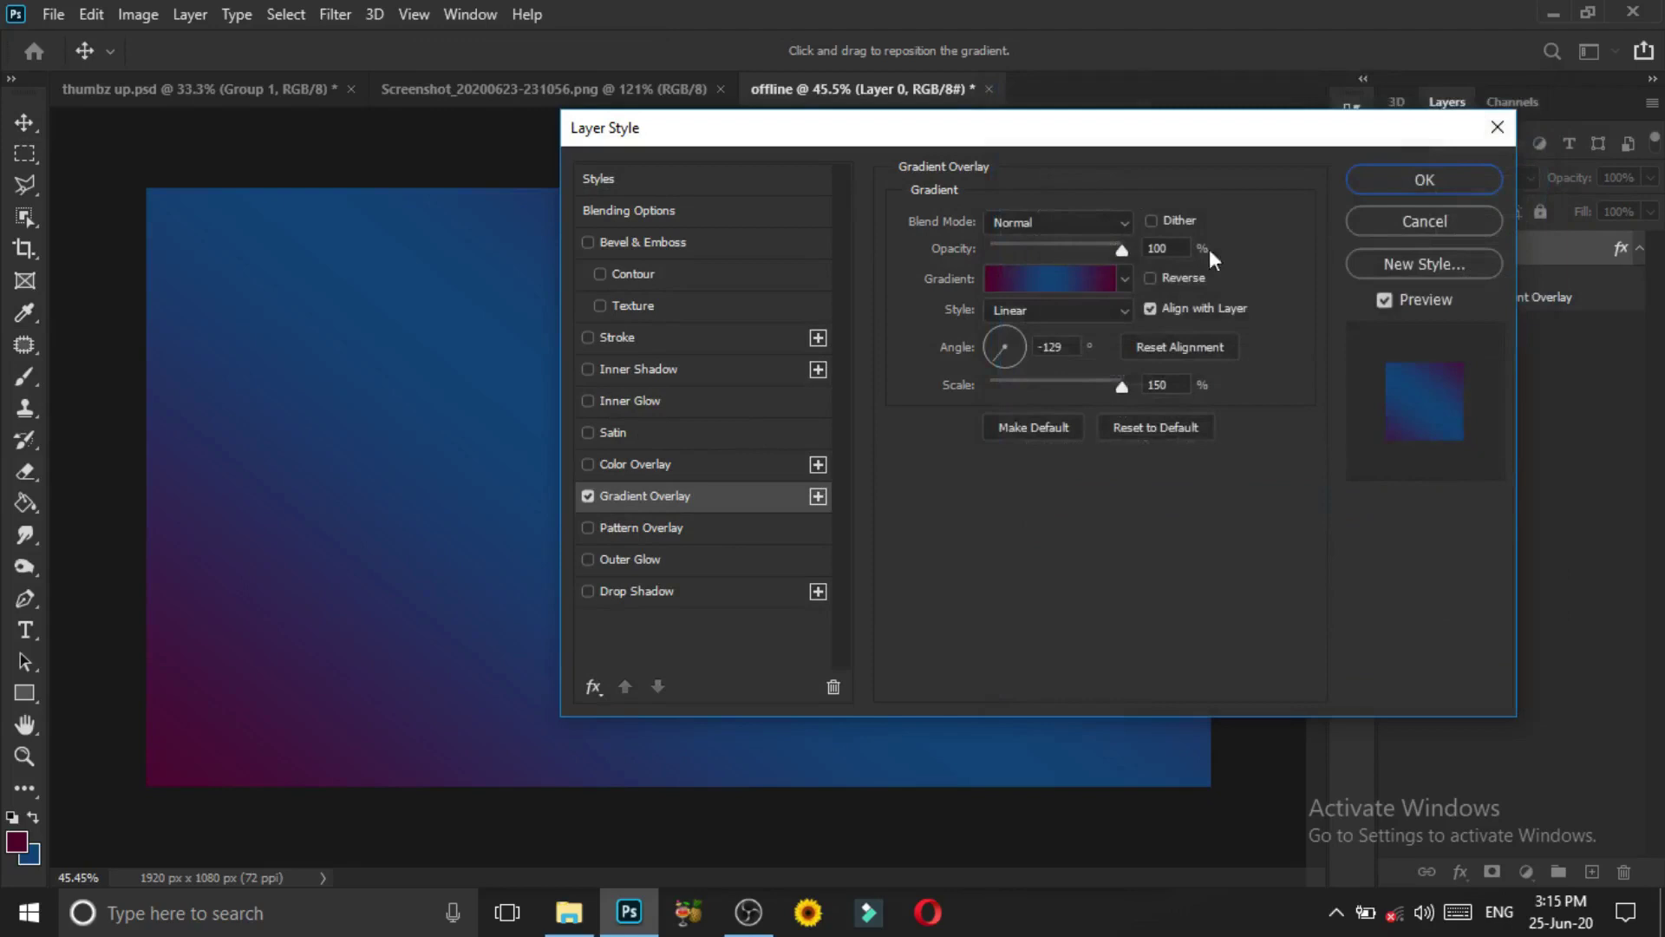
{"action": "left_click", "coordinate": [1382, 189]}
{"action": "key", "text": "ctrl+0"}
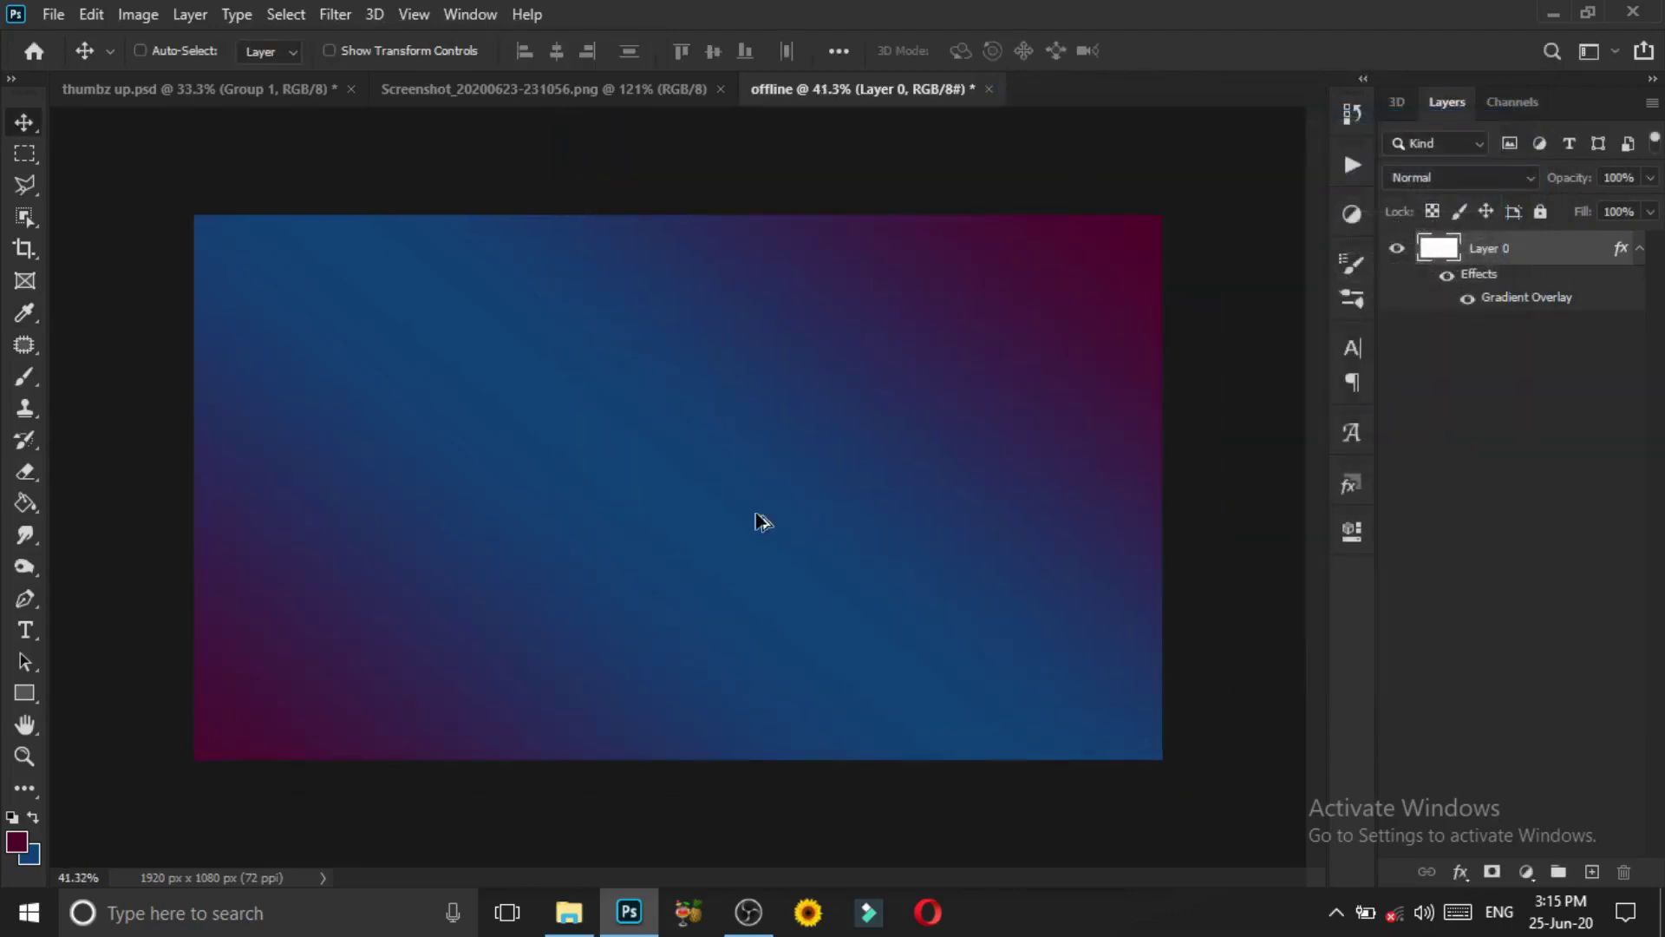
{"action": "scroll", "coordinate": [841, 427], "scroll_direction": "up", "scroll_amount": 1}
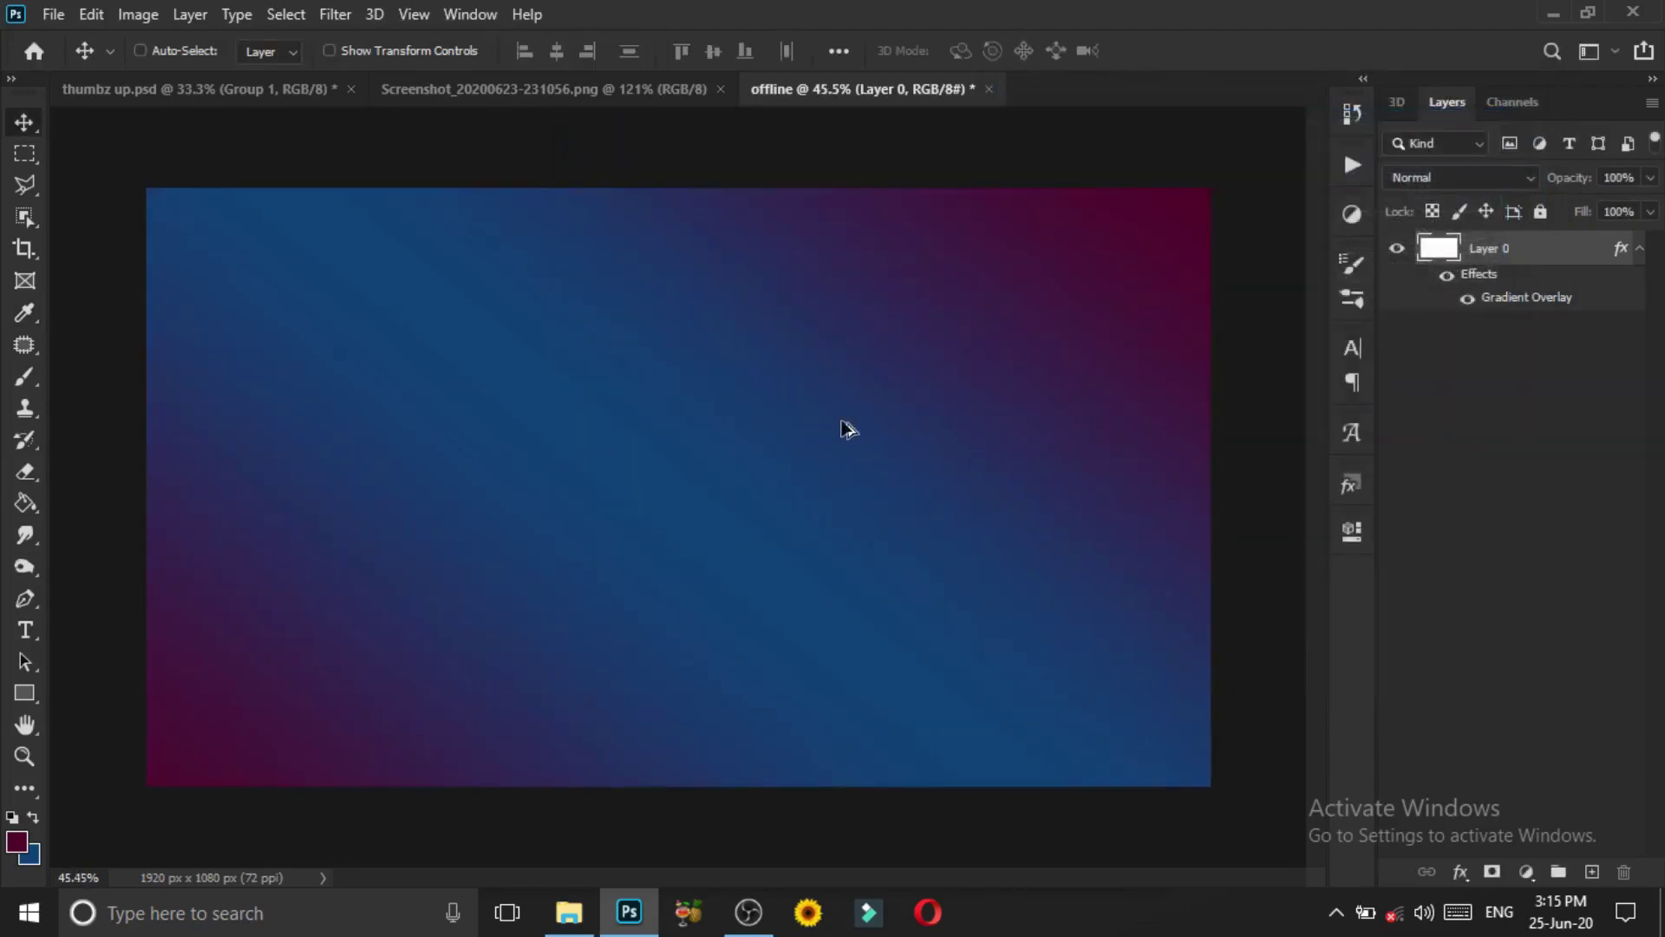
{"action": "left_click", "coordinate": [1638, 251]}
Add a white text layer reading 'ffline' near the canvas centre
{"action": "key", "text": "t"}
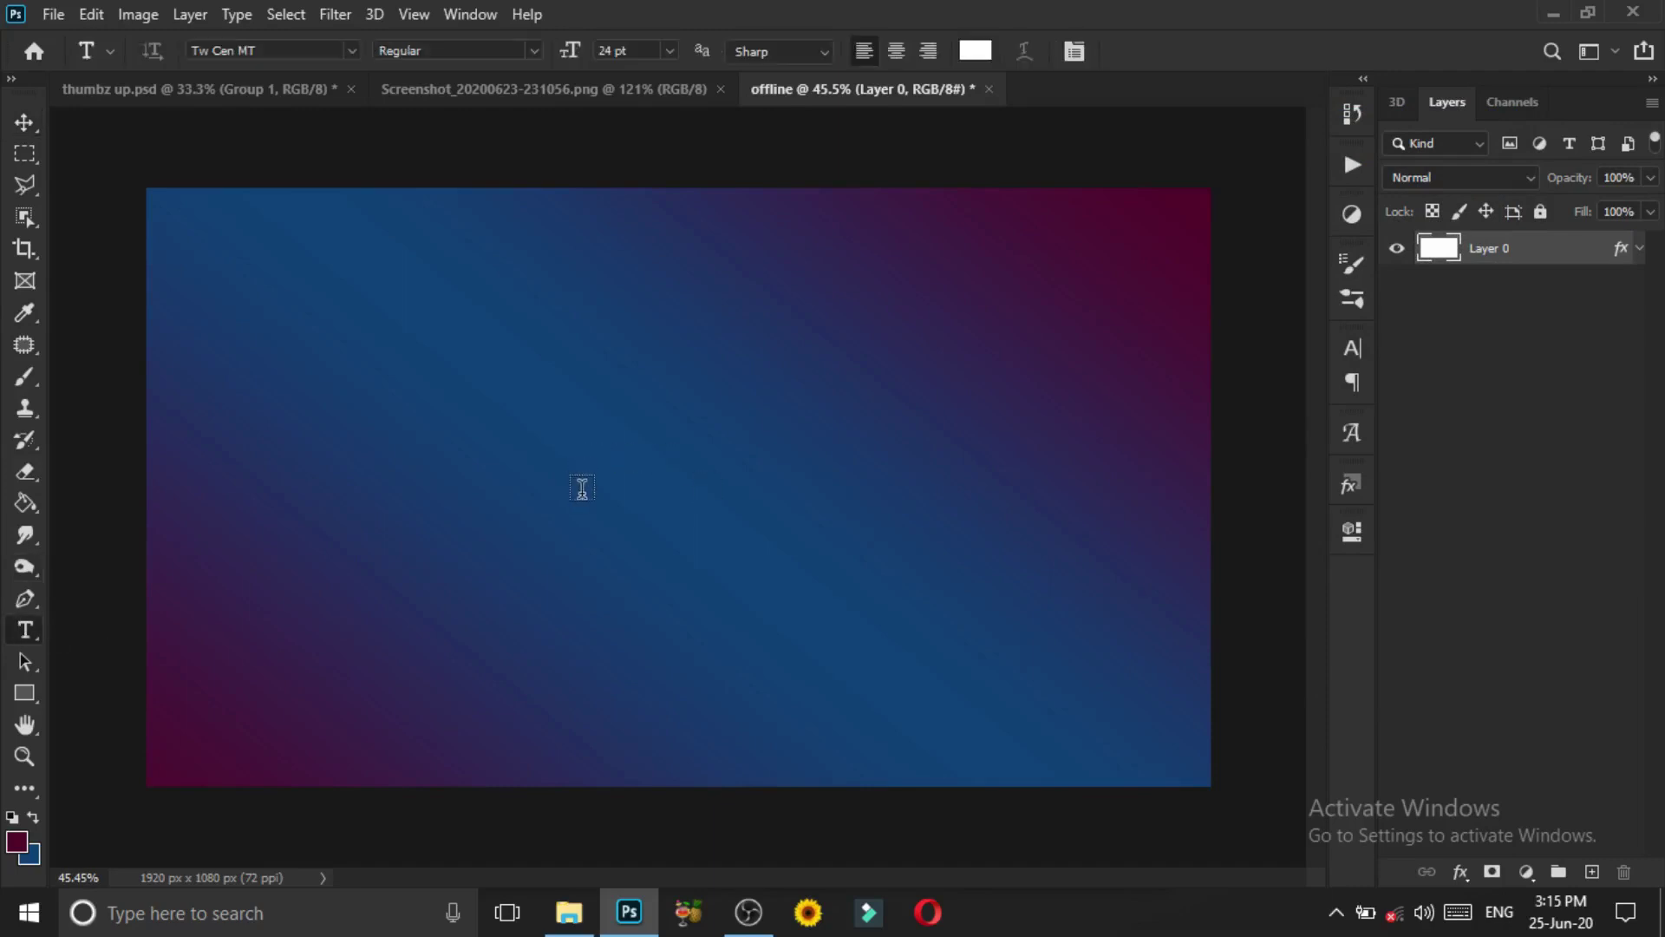
{"action": "left_click", "coordinate": [577, 469]}
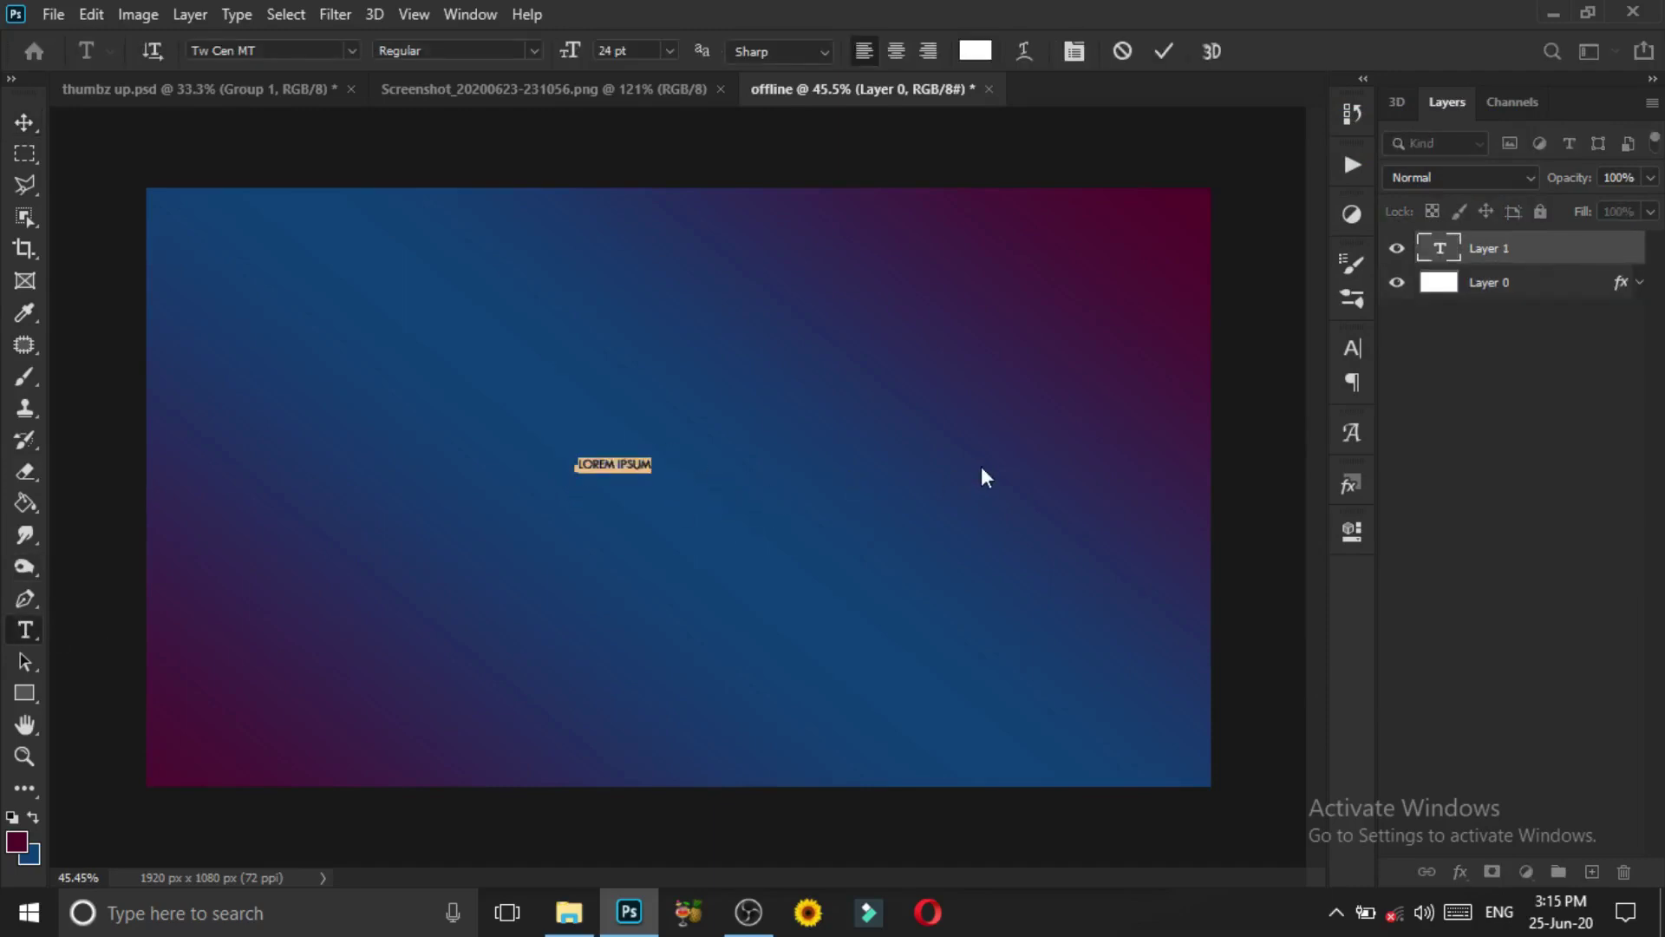
{"action": "key", "text": "BackSpace"}
{"action": "left_click", "coordinate": [1486, 265]}
{"action": "left_click", "coordinate": [24, 122]}
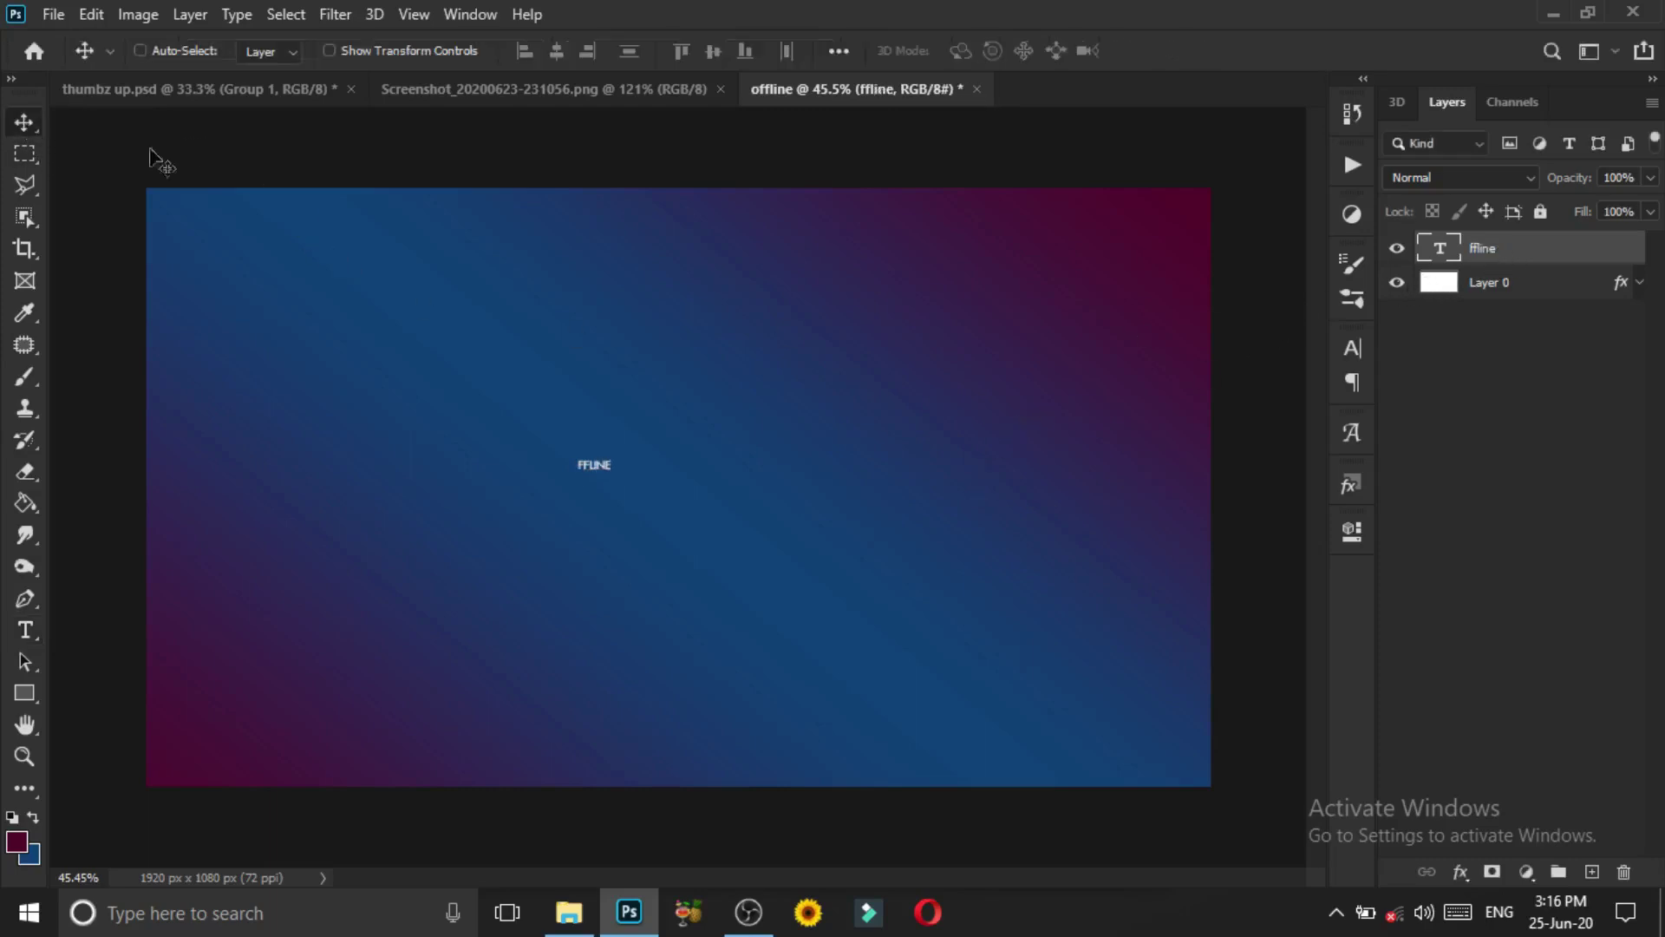
Set the ffline text size to 169 pt in the Character panel
{"action": "left_click", "coordinate": [1354, 349]}
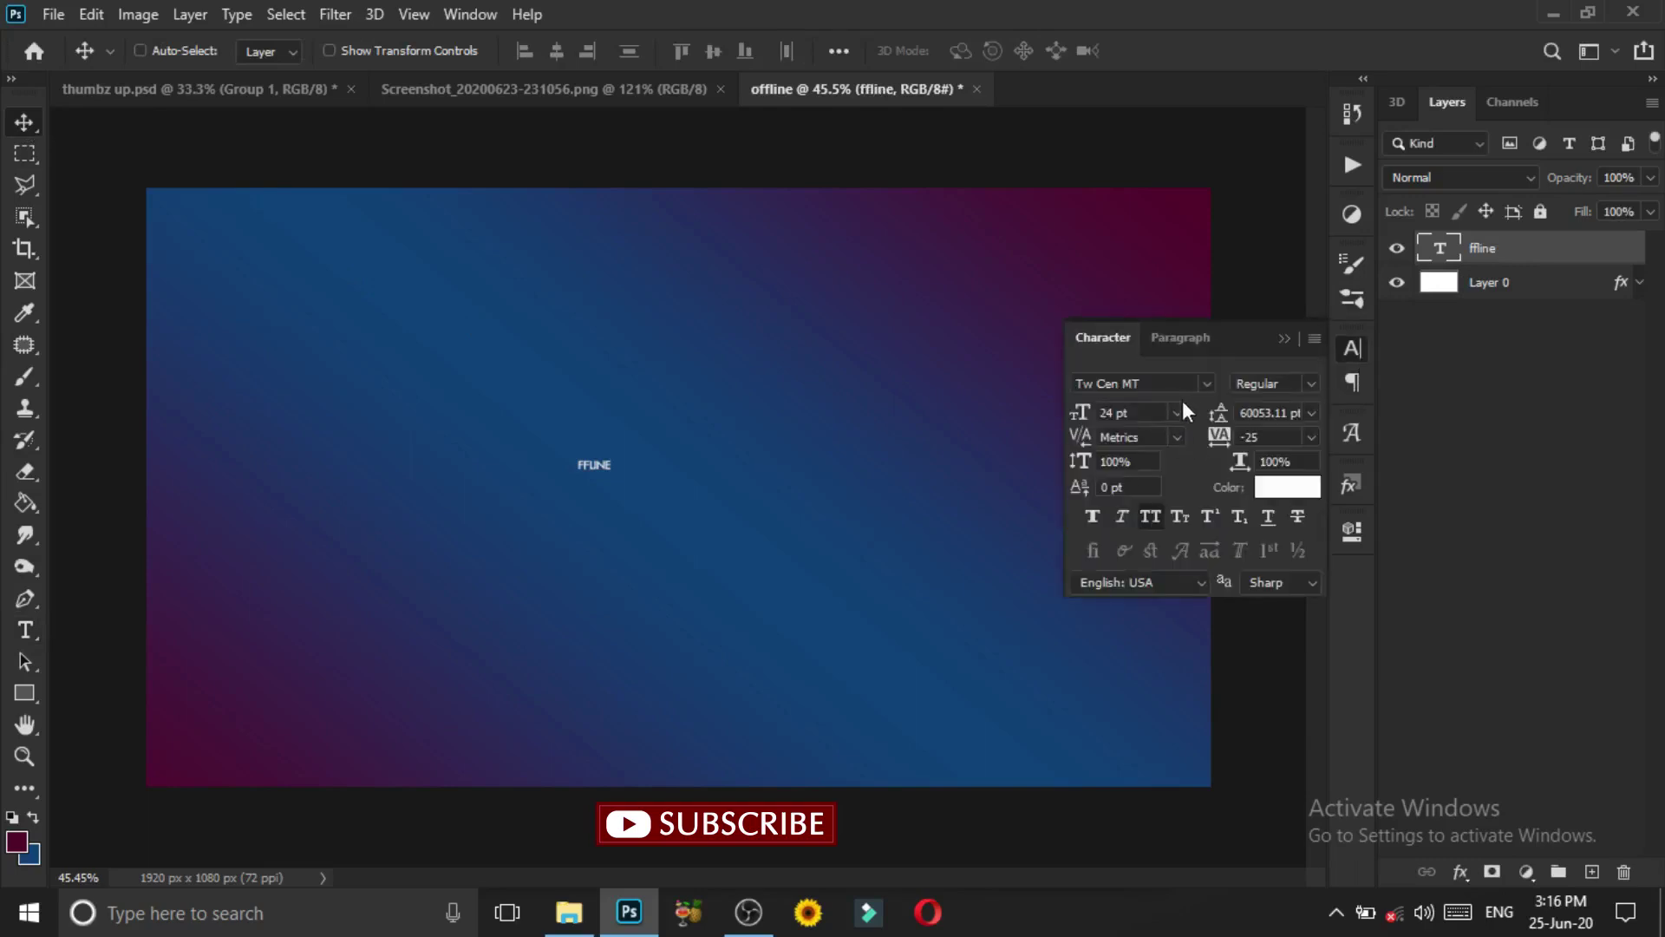
{"action": "left_click", "coordinate": [1127, 413]}
{"action": "type", "text": "94"}
{"action": "key", "text": "Return"}
{"action": "left_click_drag", "start_coordinate": [1084, 433], "coordinate": [1193, 438]}
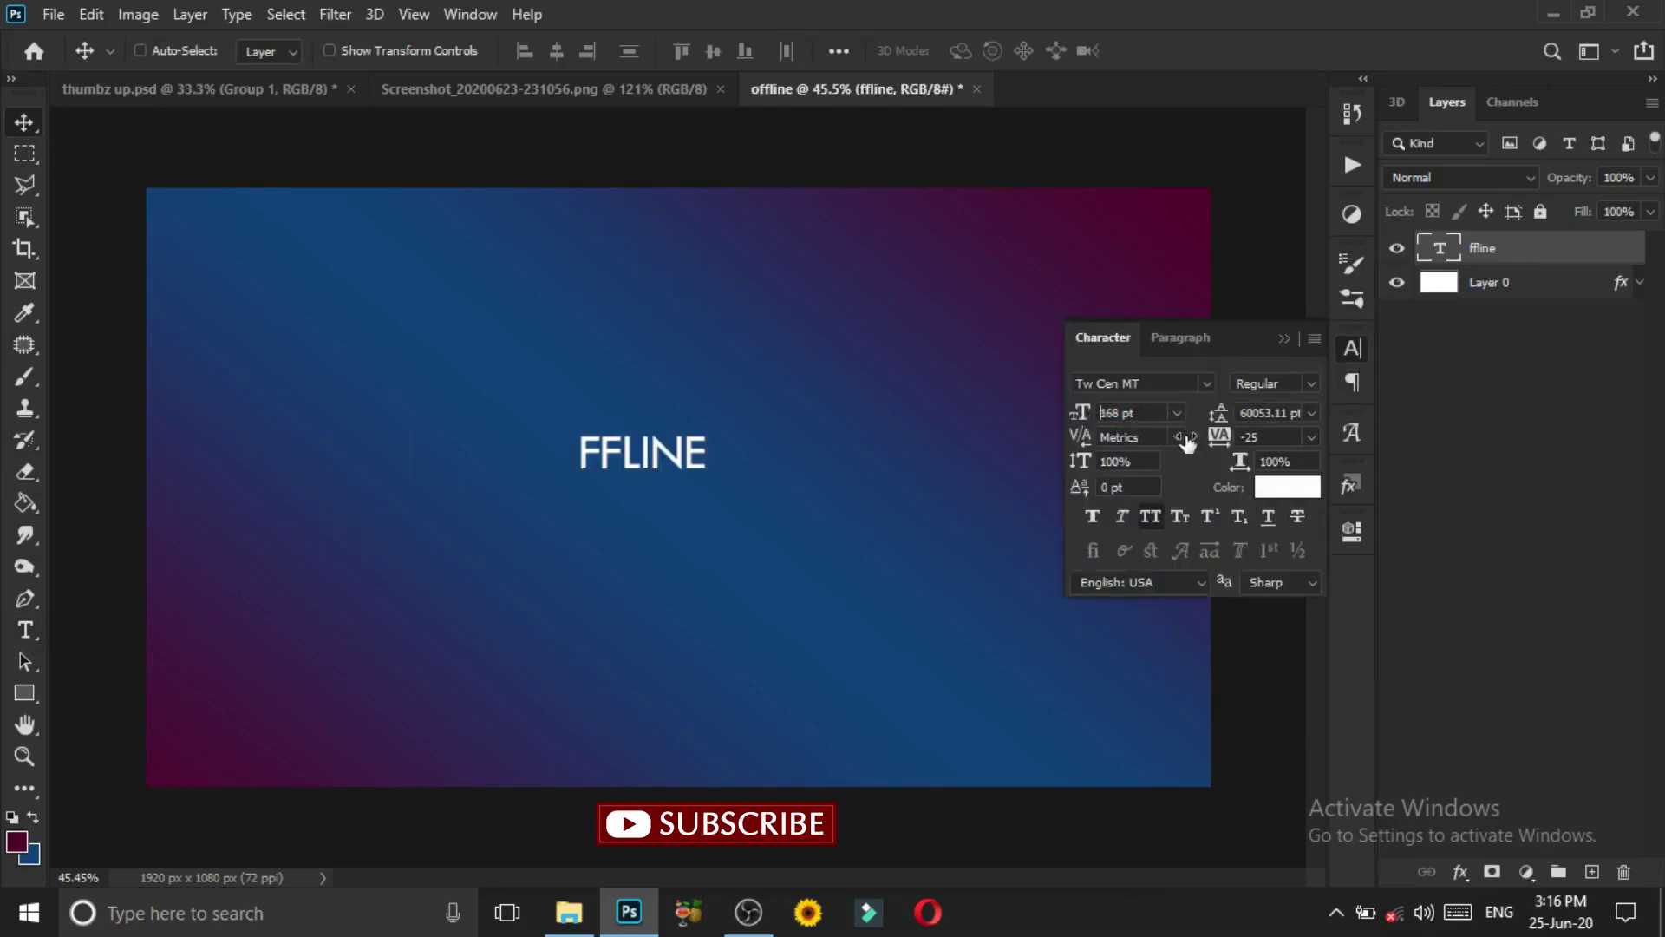
Turn off All Caps, make the text Tw Cen MT Bold, and centre it
{"action": "left_click", "coordinate": [1151, 519]}
{"action": "left_click_drag", "start_coordinate": [772, 470], "coordinate": [830, 519]}
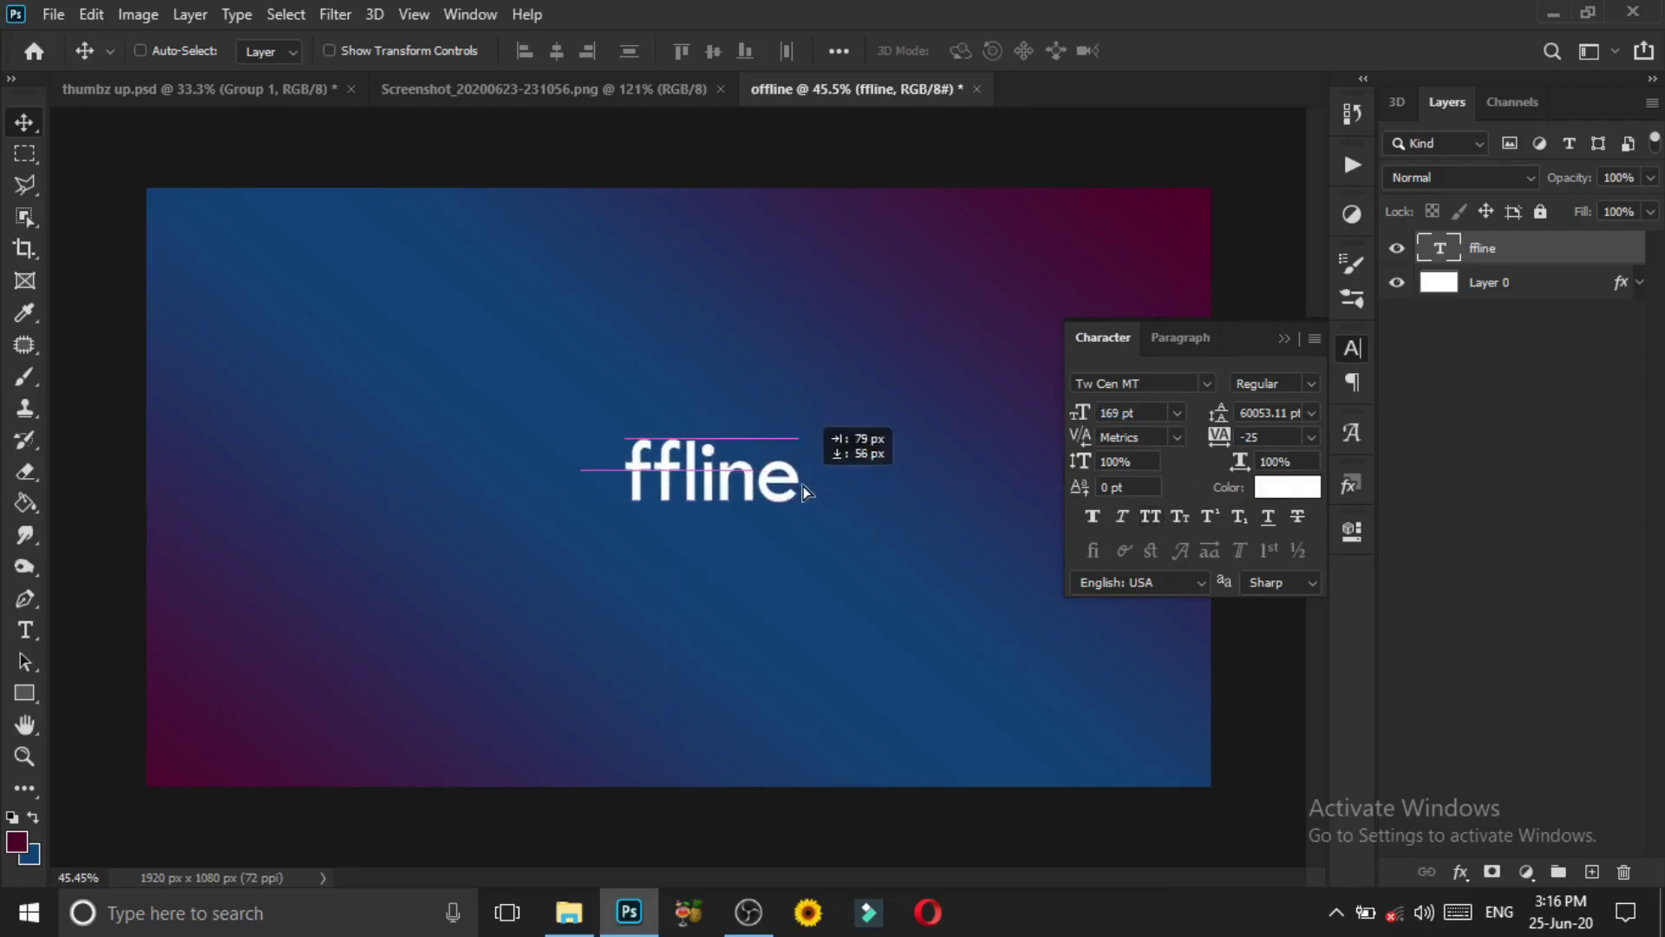
{"action": "left_click", "coordinate": [1311, 383]}
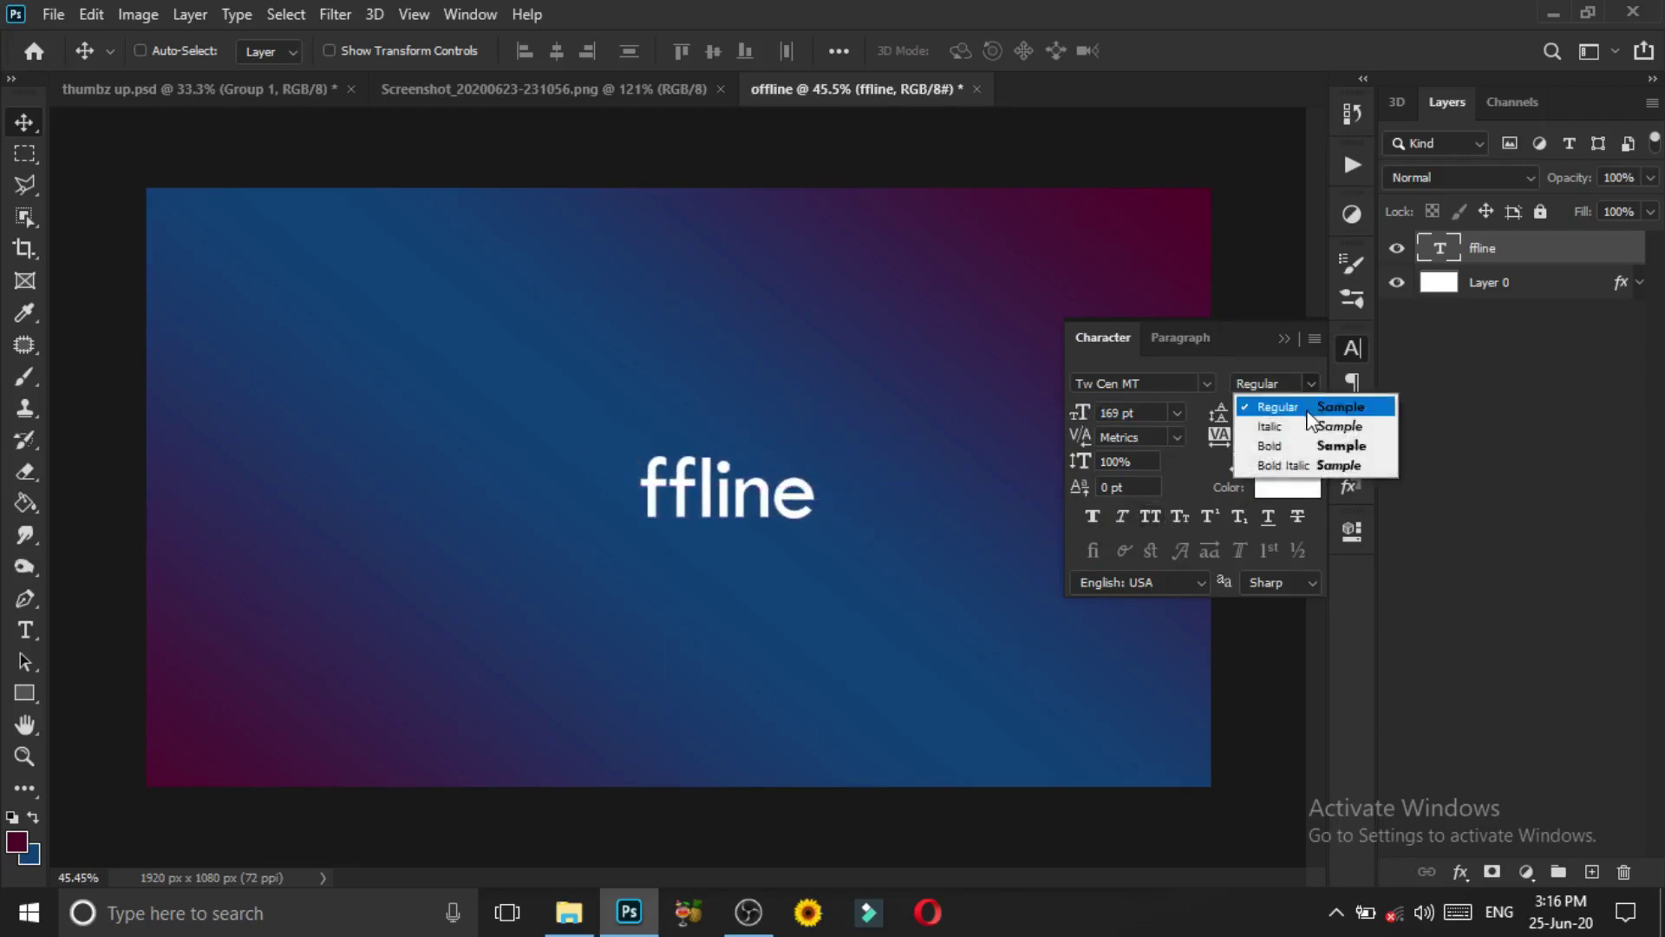
{"action": "left_click", "coordinate": [1309, 444]}
{"action": "key", "text": "ctrl"}
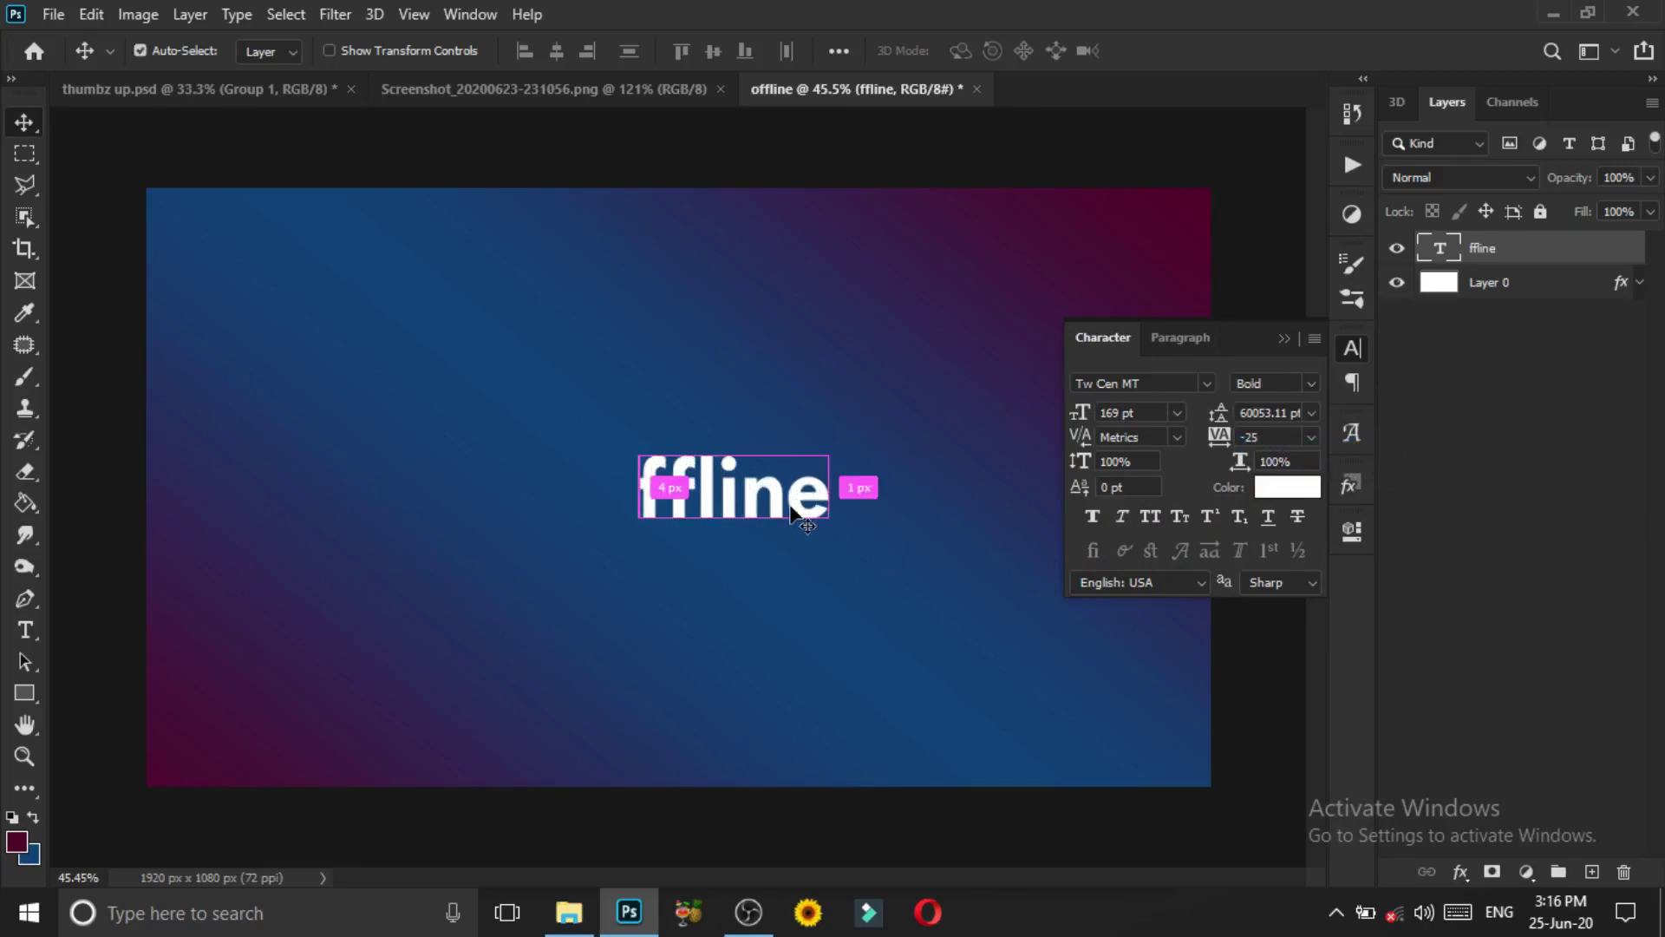
Free Transform the ffline text up to about 233% (393.06 pt) and commit
{"action": "left_click", "coordinate": [91, 14]}
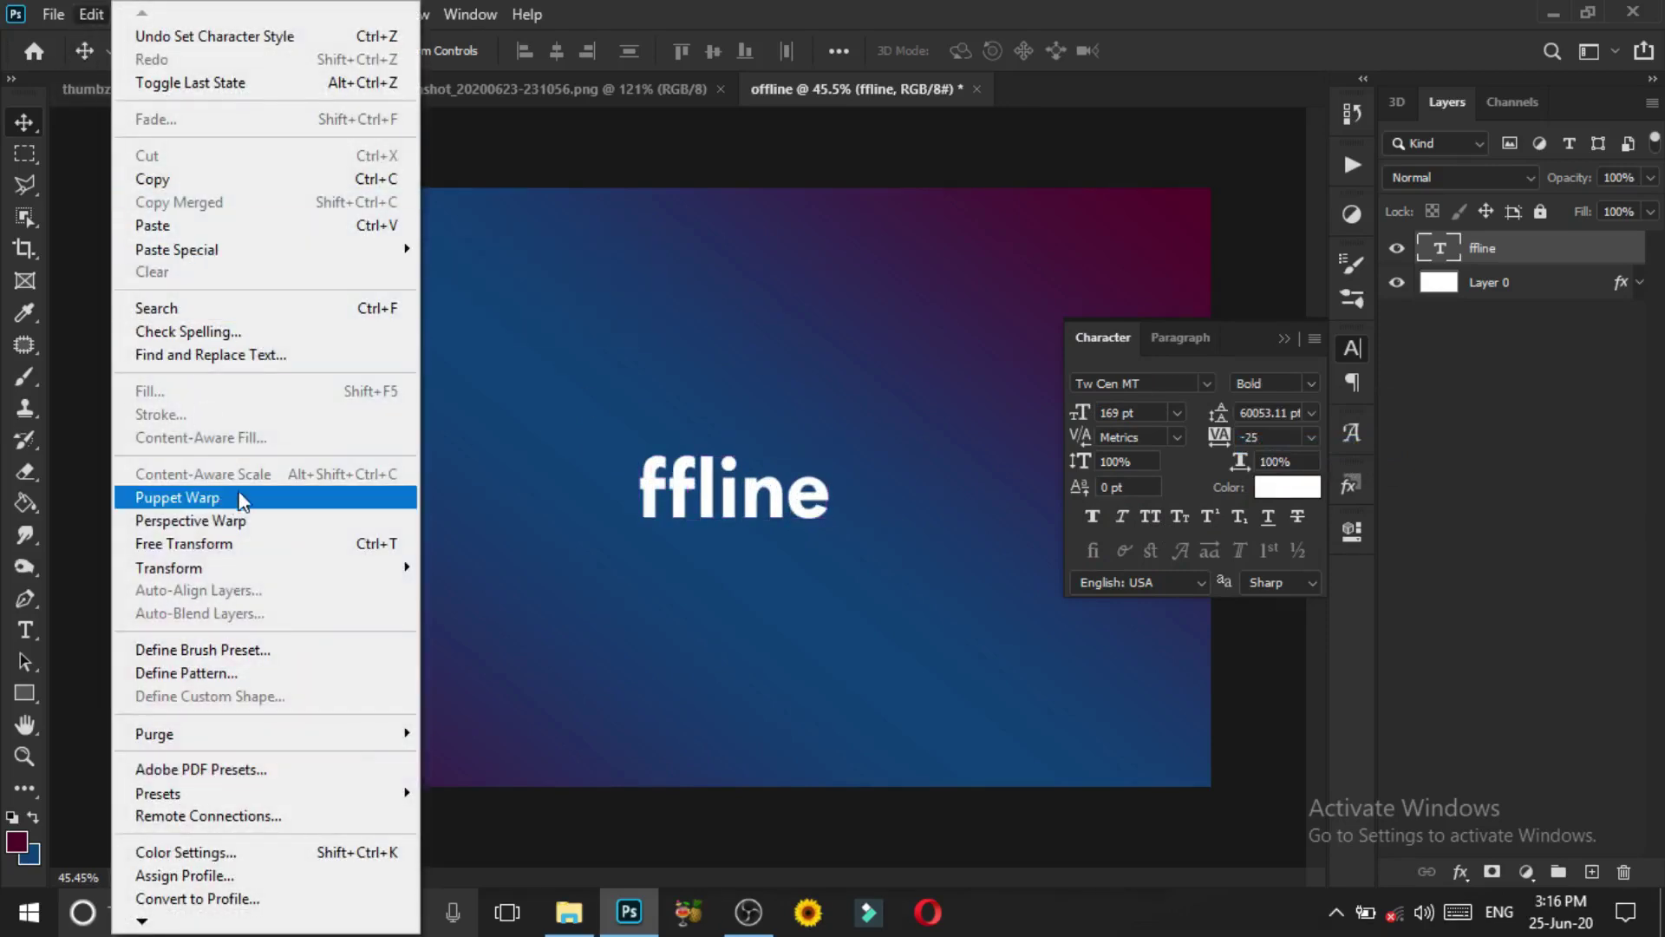
{"action": "left_click", "coordinate": [254, 543]}
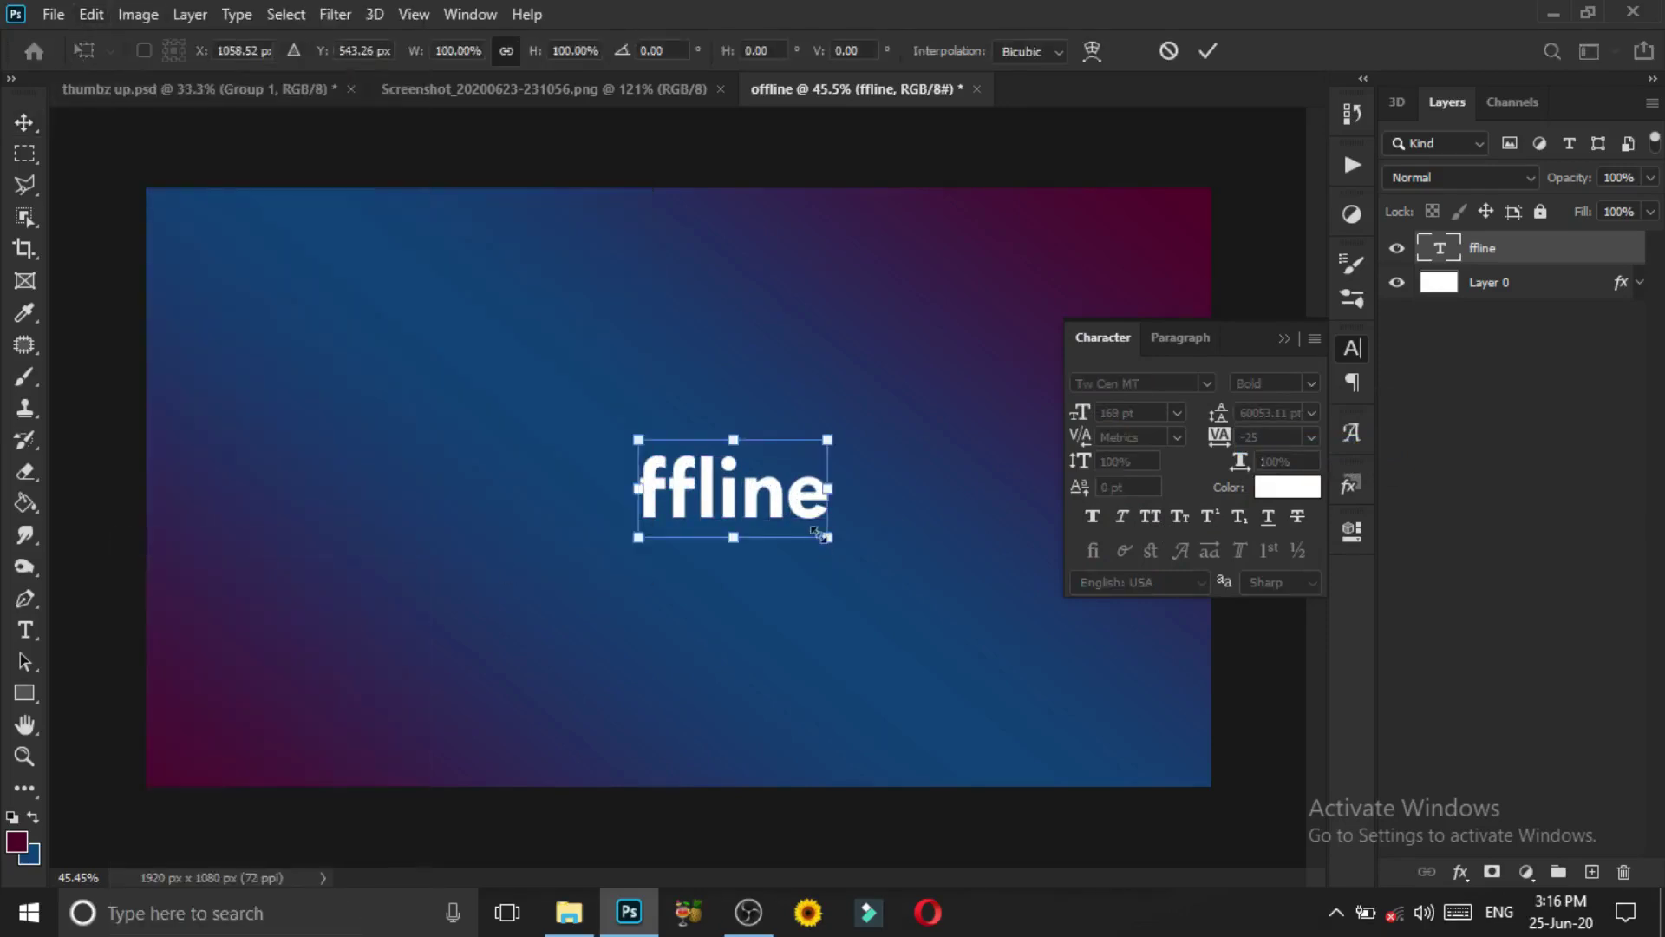
{"action": "left_click_drag", "start_coordinate": [831, 440], "coordinate": [1094, 306]}
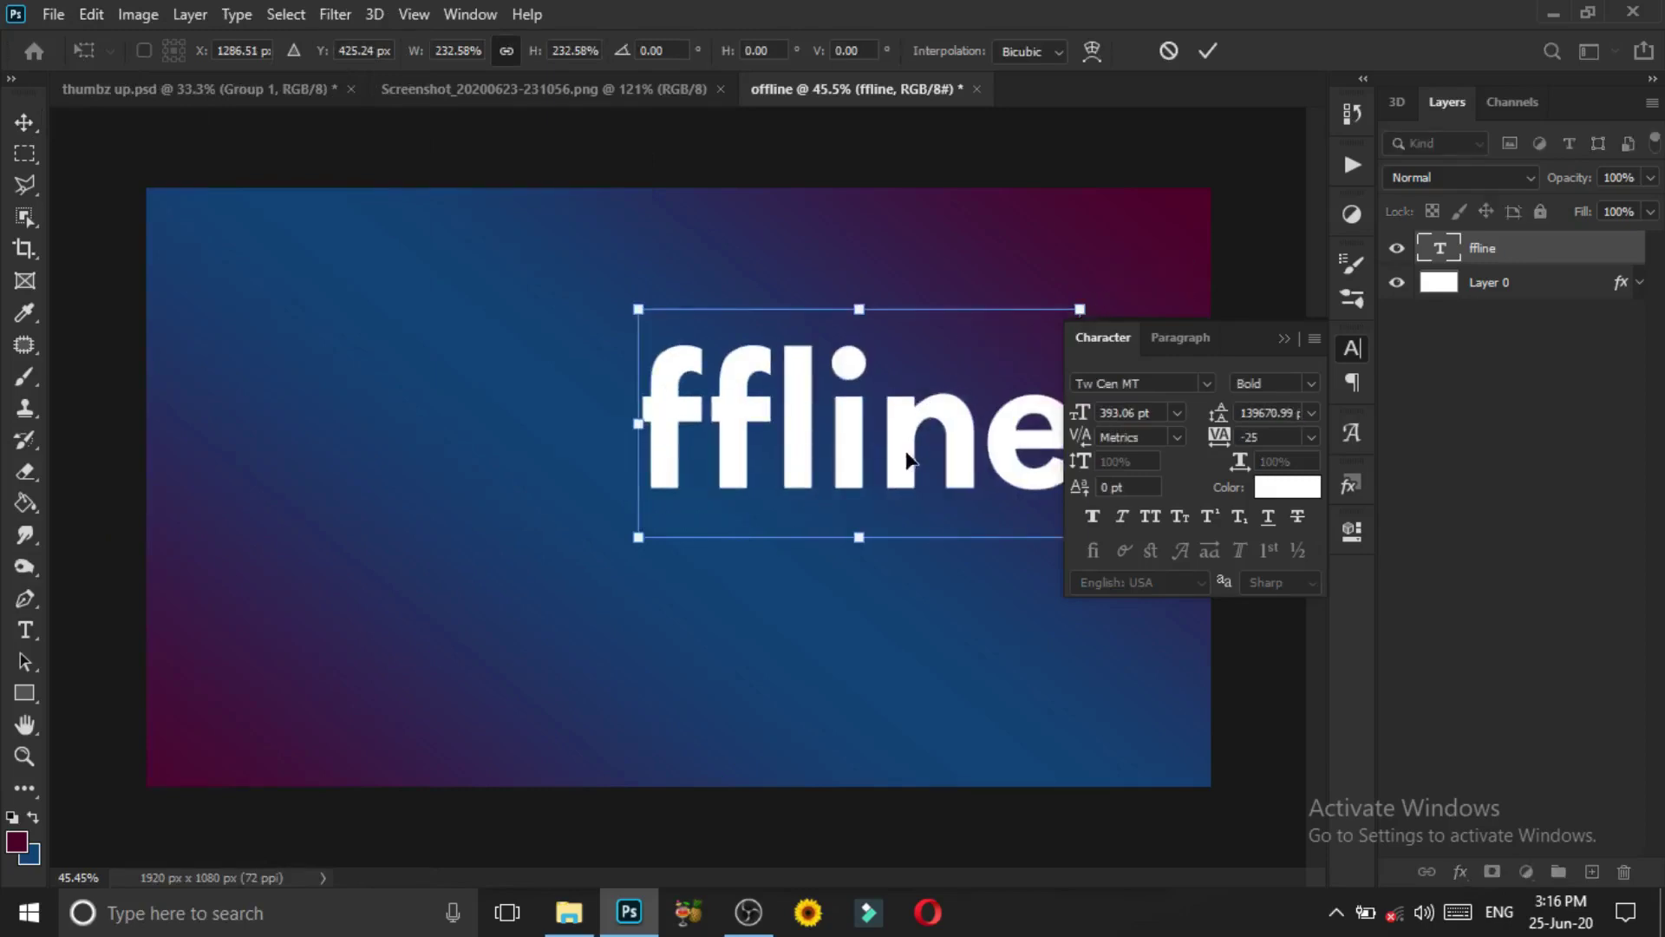
{"action": "left_click_drag", "start_coordinate": [913, 460], "coordinate": [846, 519]}
{"action": "left_click", "coordinate": [1208, 52]}
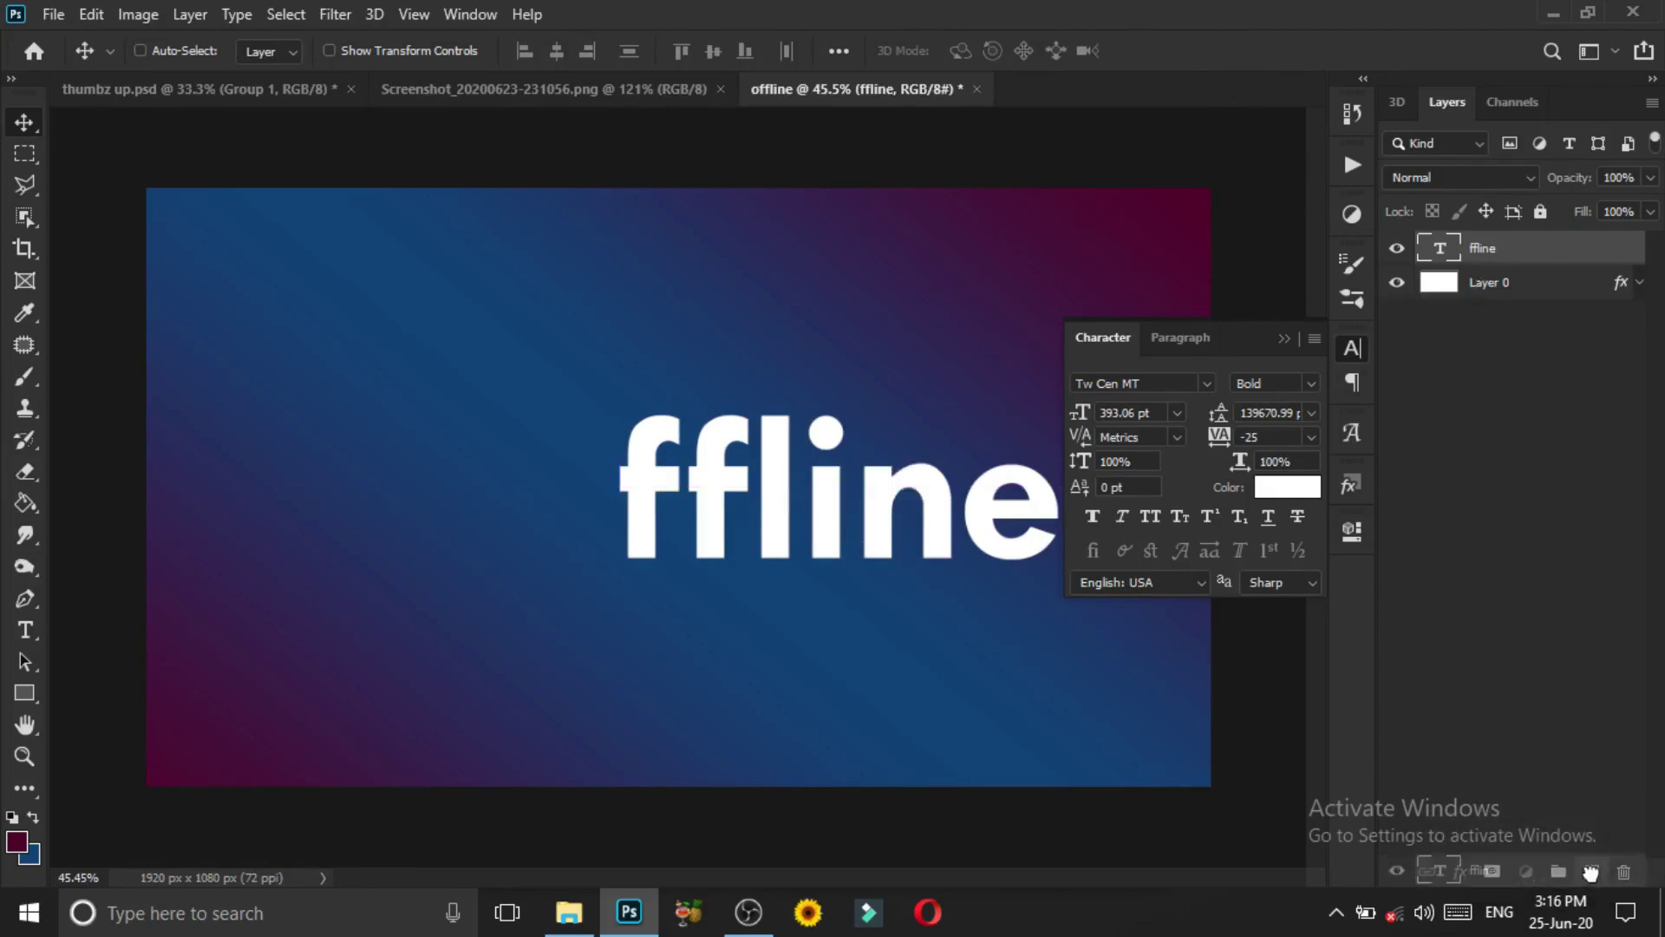
Duplicate the ffline layer, retype it as 'O', and place it just before ffline
{"action": "left_click_drag", "start_coordinate": [1513, 262], "coordinate": [1592, 872]}
{"action": "left_click_drag", "start_coordinate": [870, 501], "coordinate": [650, 504]}
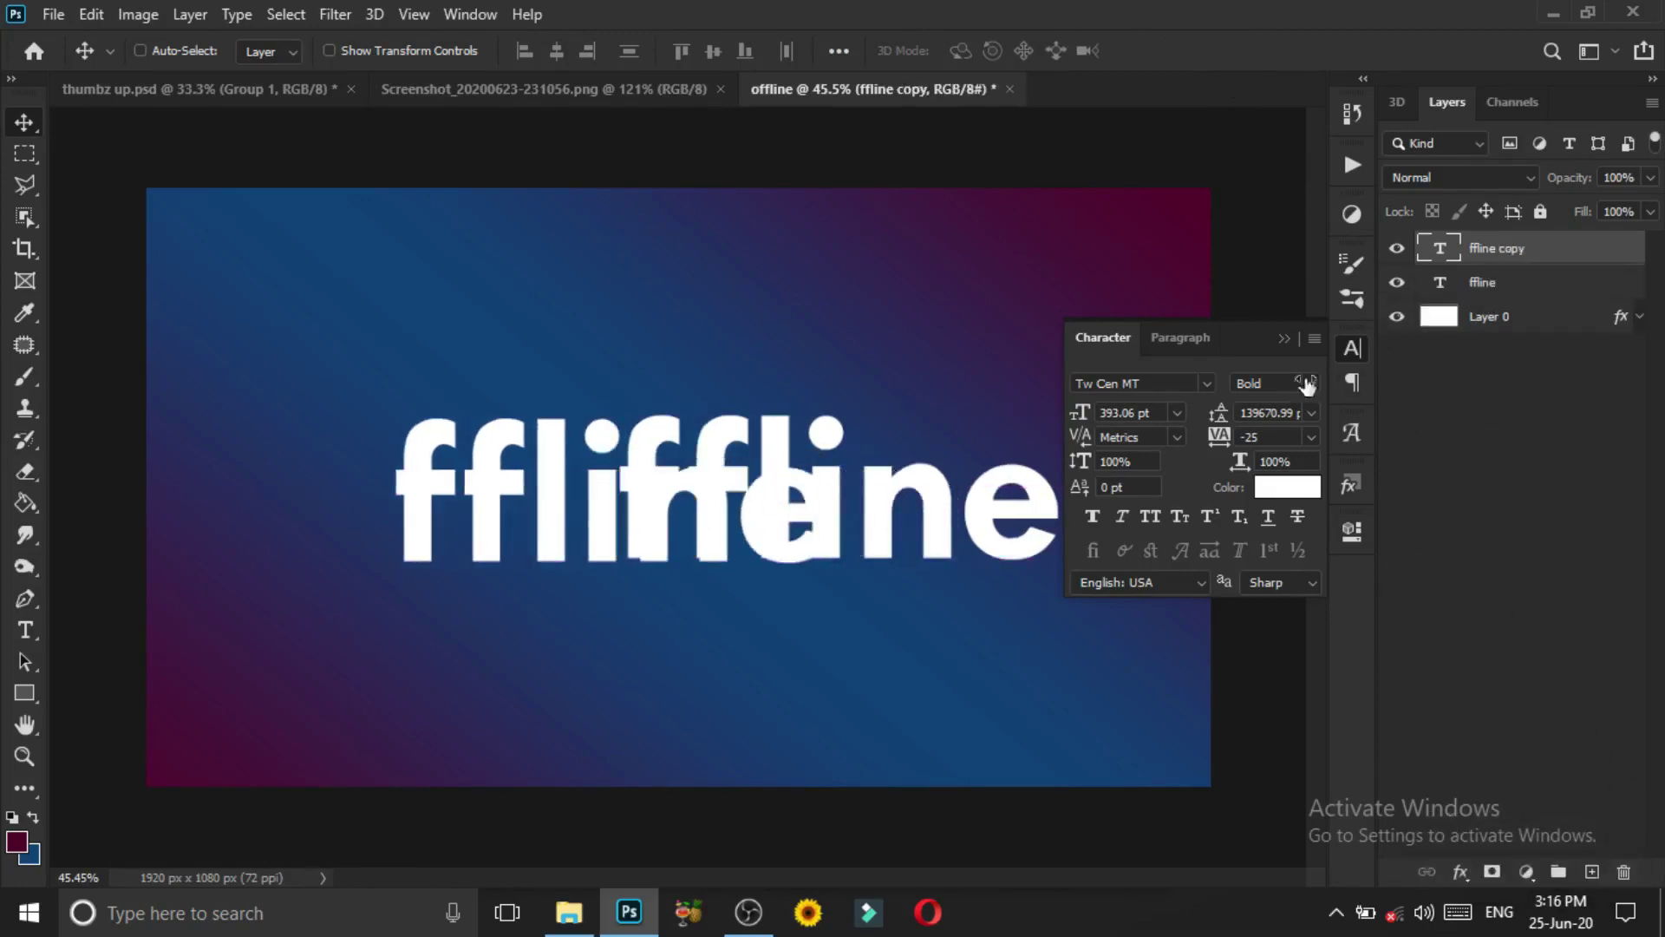
{"action": "double_click", "coordinate": [1428, 251]}
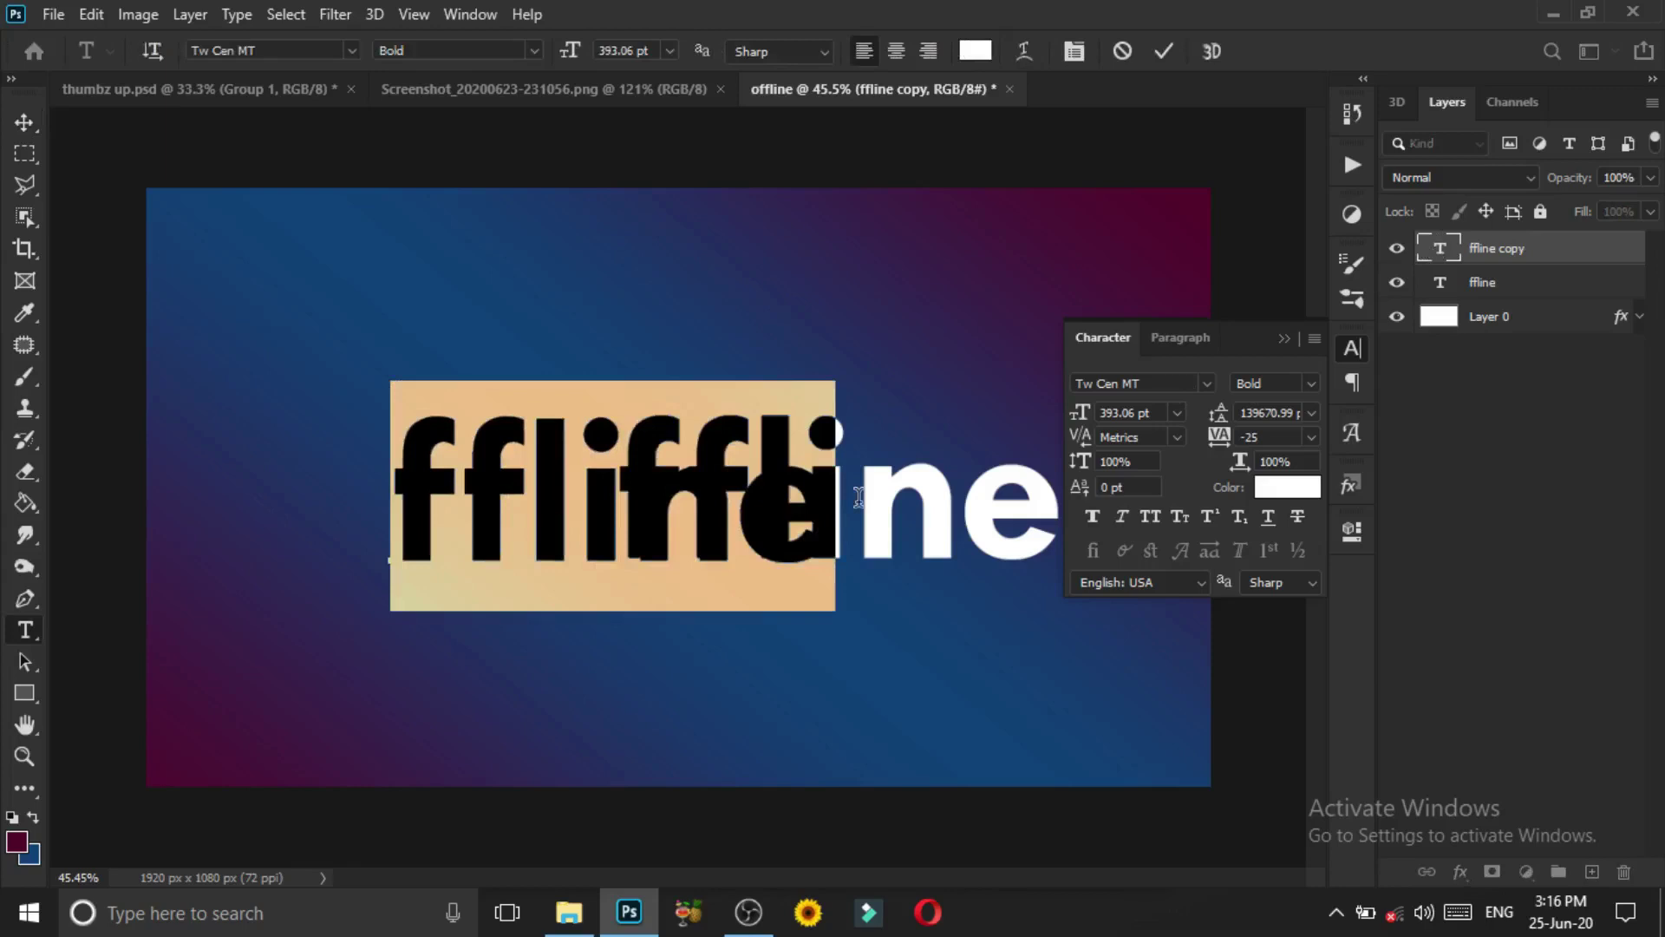
{"action": "type", "text": "O"}
{"action": "key", "text": "ctrl+Return"}
{"action": "key", "text": "v"}
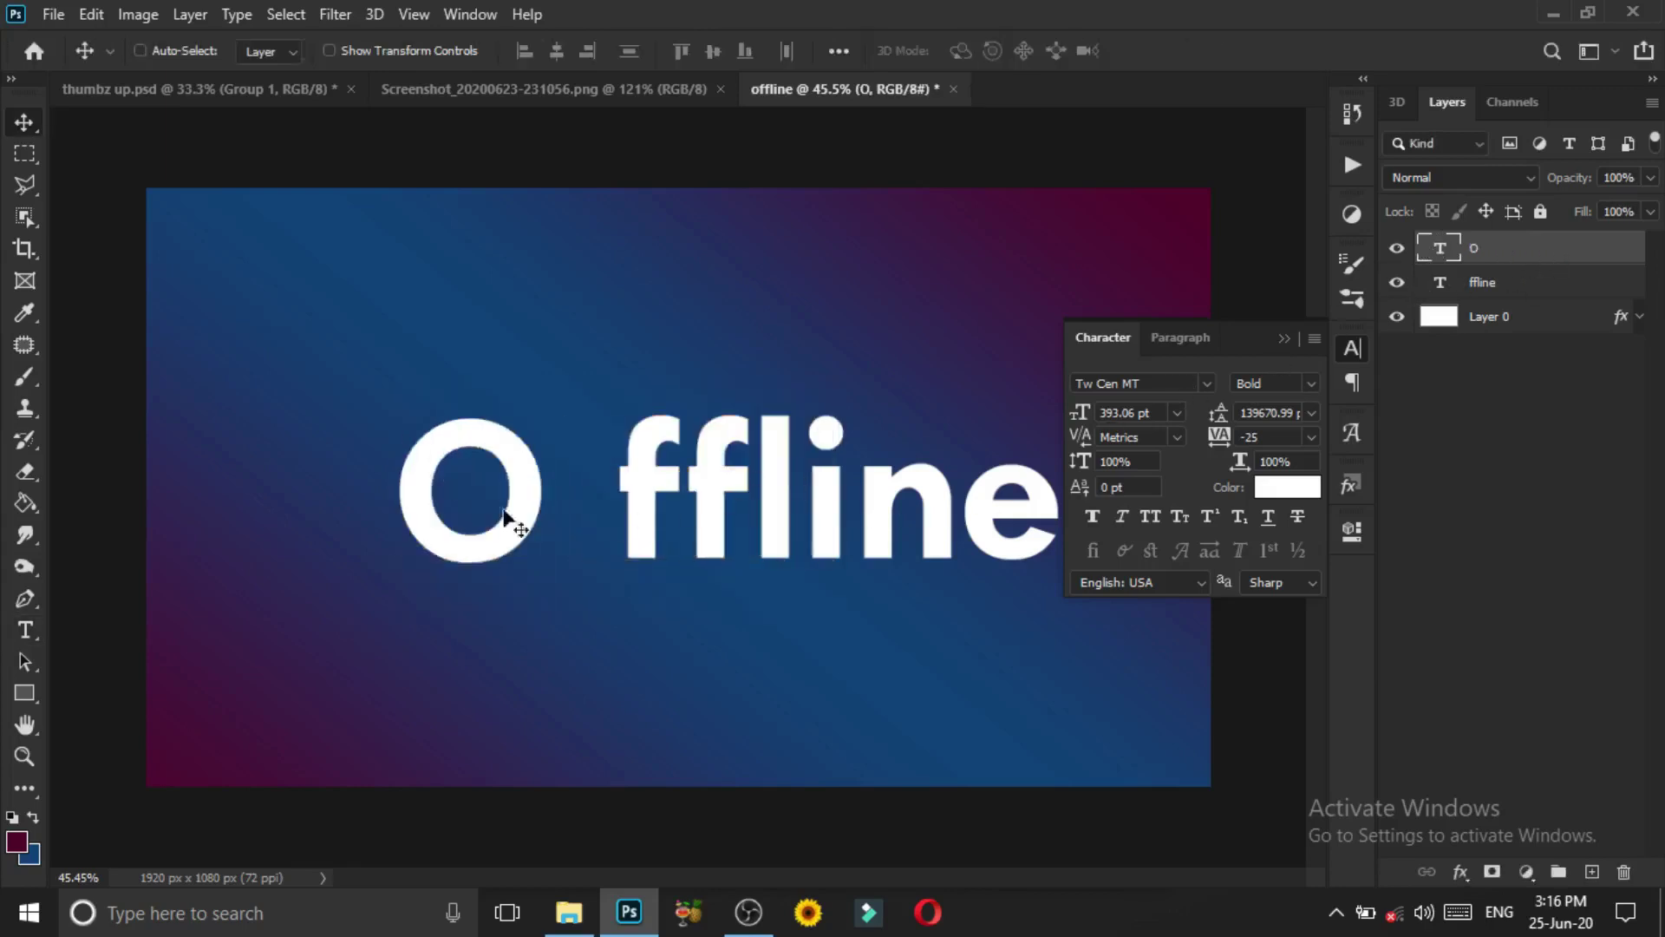
{"action": "left_click_drag", "start_coordinate": [486, 520], "coordinate": [533, 512]}
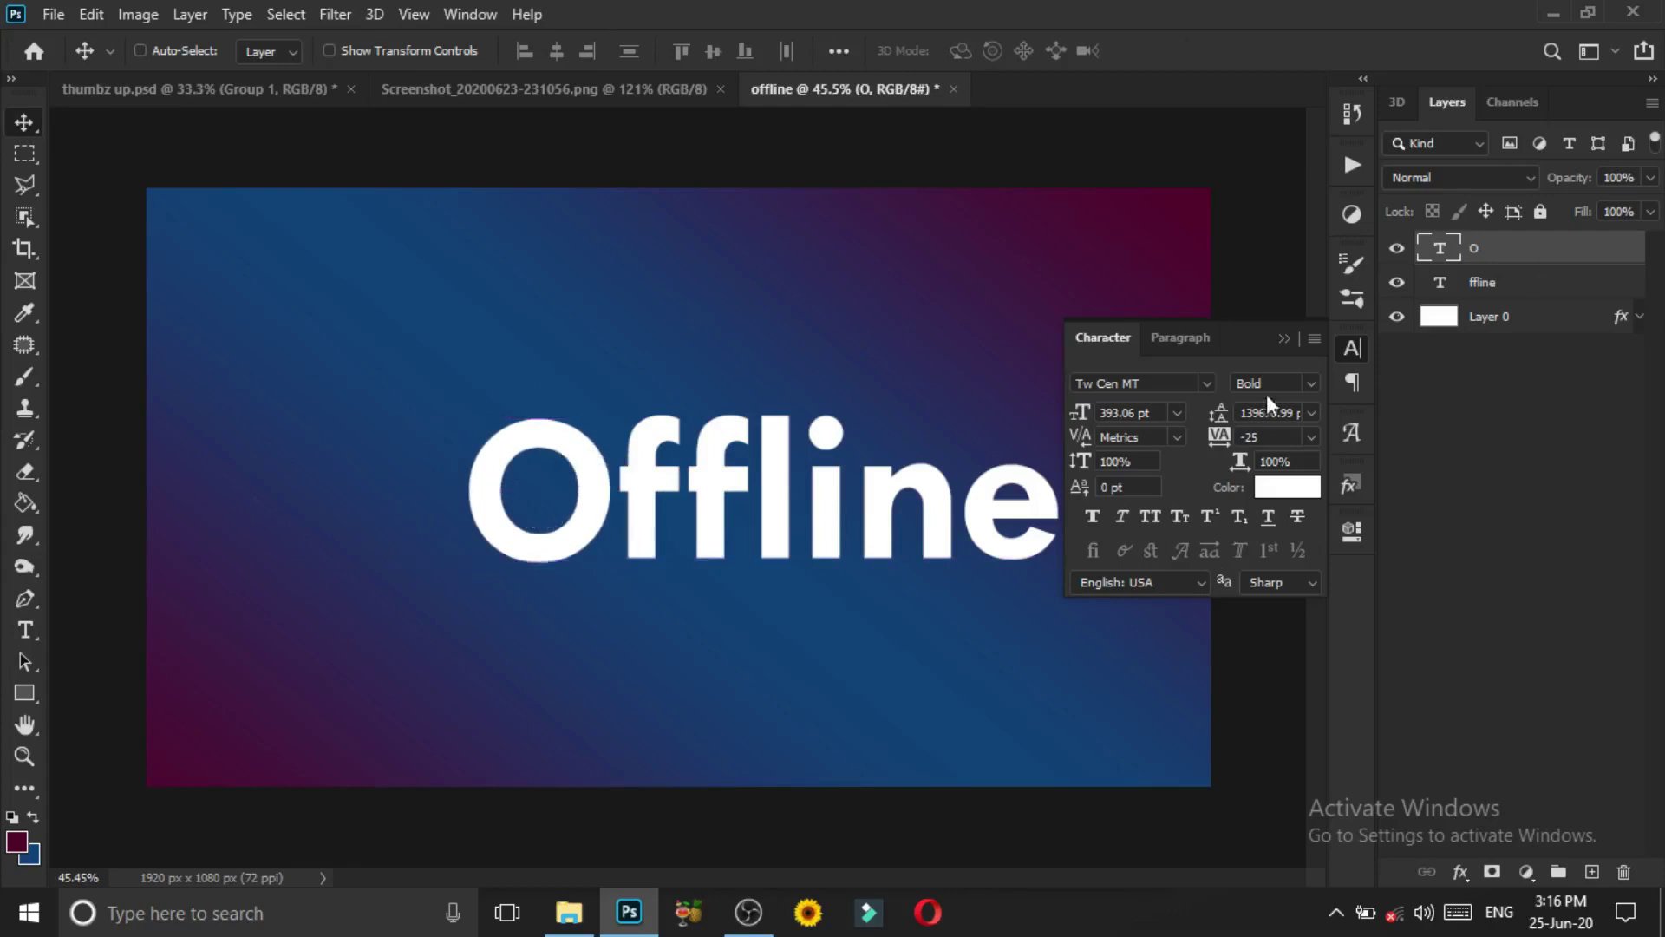
{"action": "left_click", "coordinate": [1281, 332]}
Draw a 67×133 px rounded rectangle above the O
{"action": "left_click", "coordinate": [27, 695]}
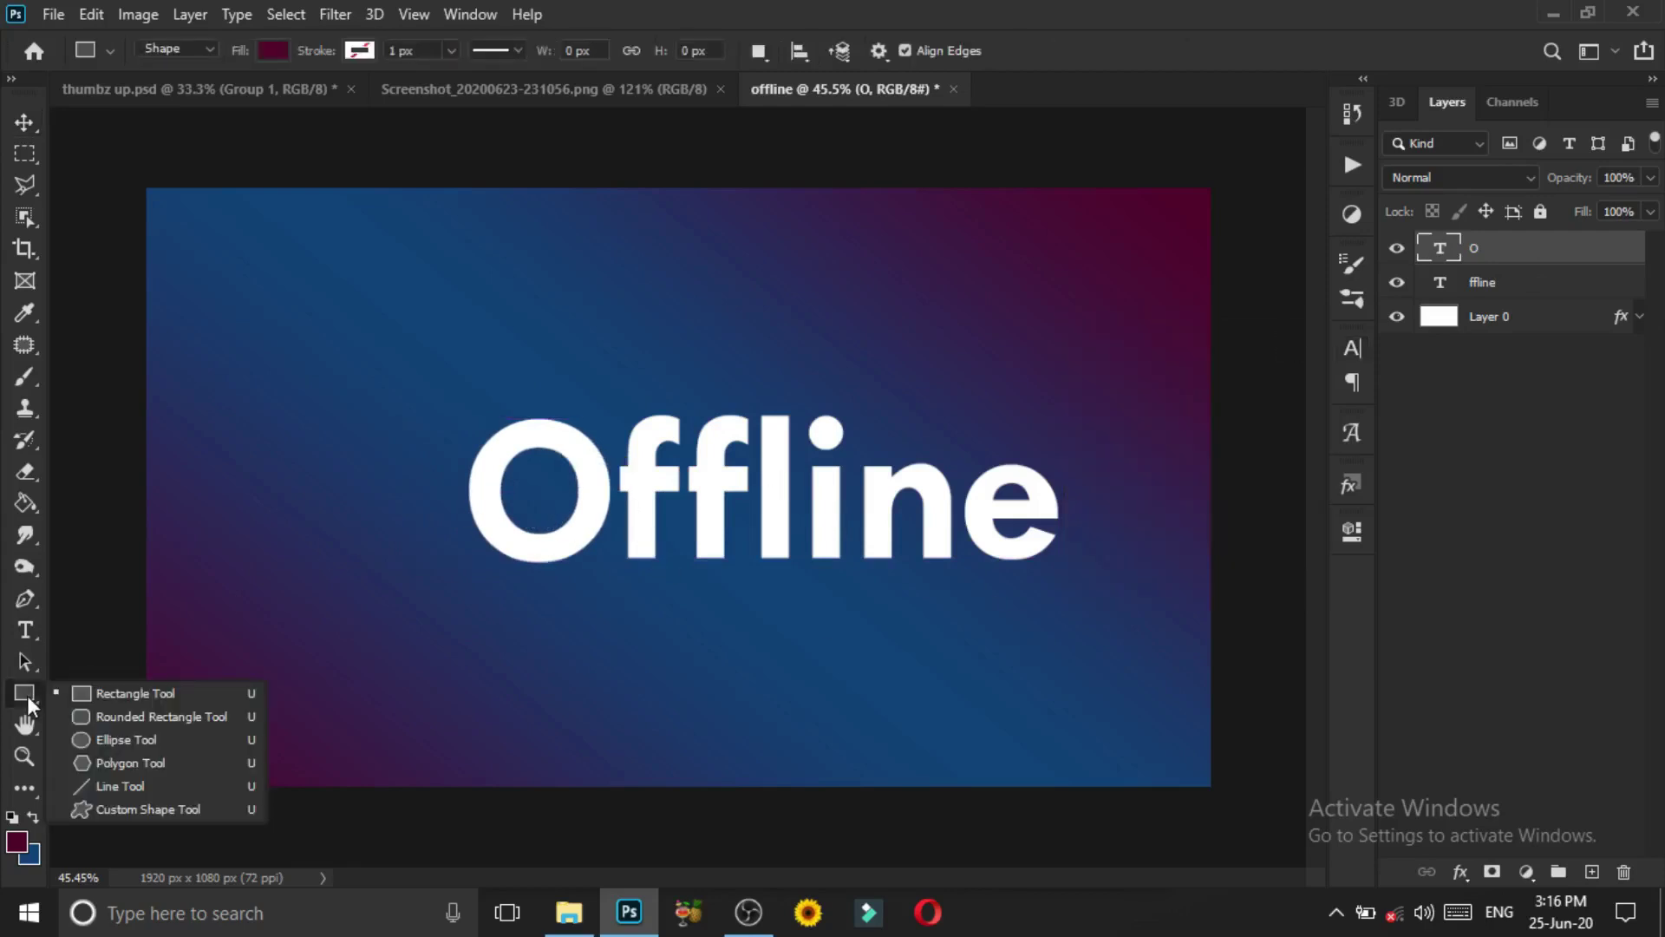
{"action": "left_click", "coordinate": [108, 716]}
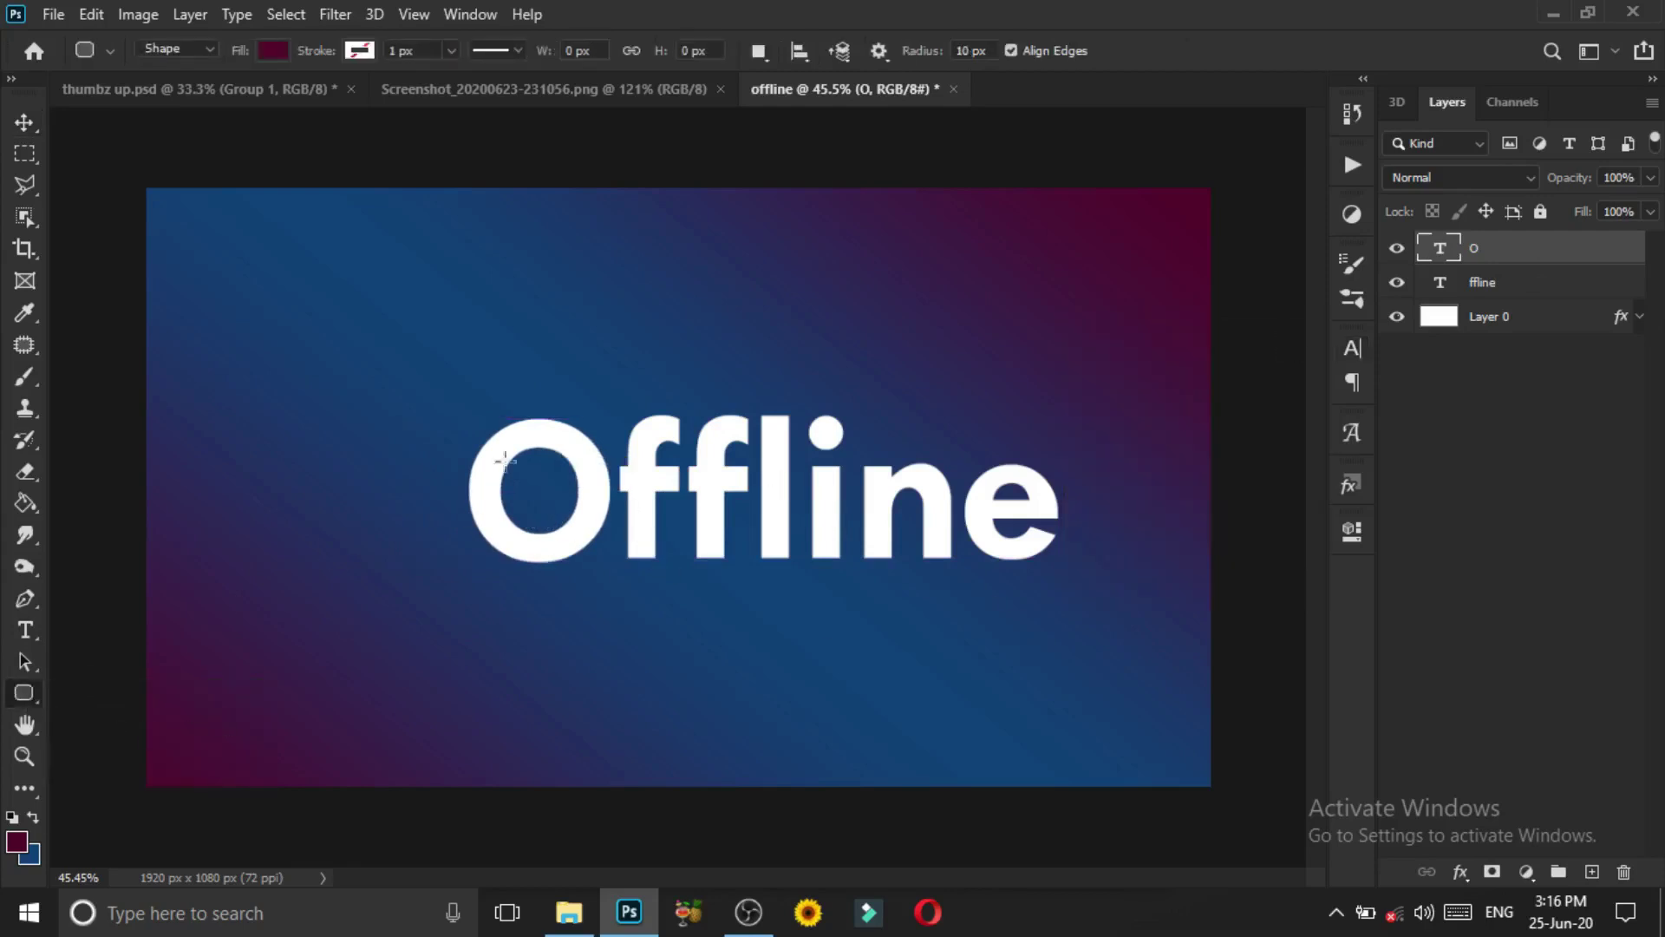
{"action": "left_click_drag", "start_coordinate": [521, 385], "coordinate": [560, 472]}
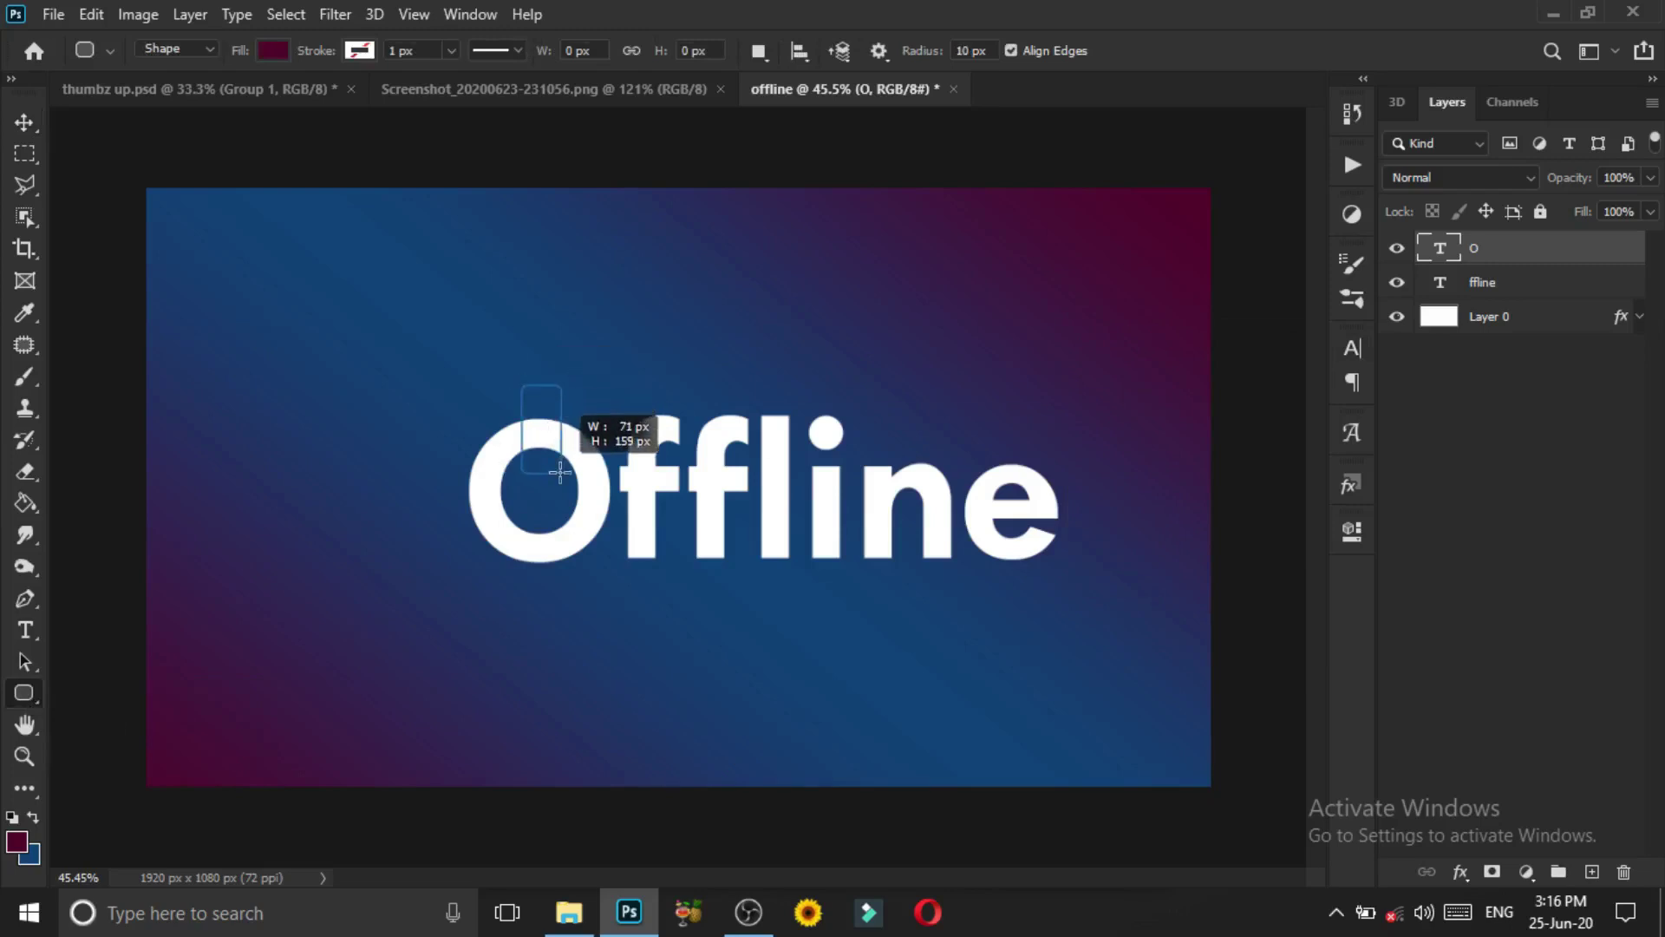
{"action": "left_click_drag", "start_coordinate": [560, 472], "coordinate": [558, 457]}
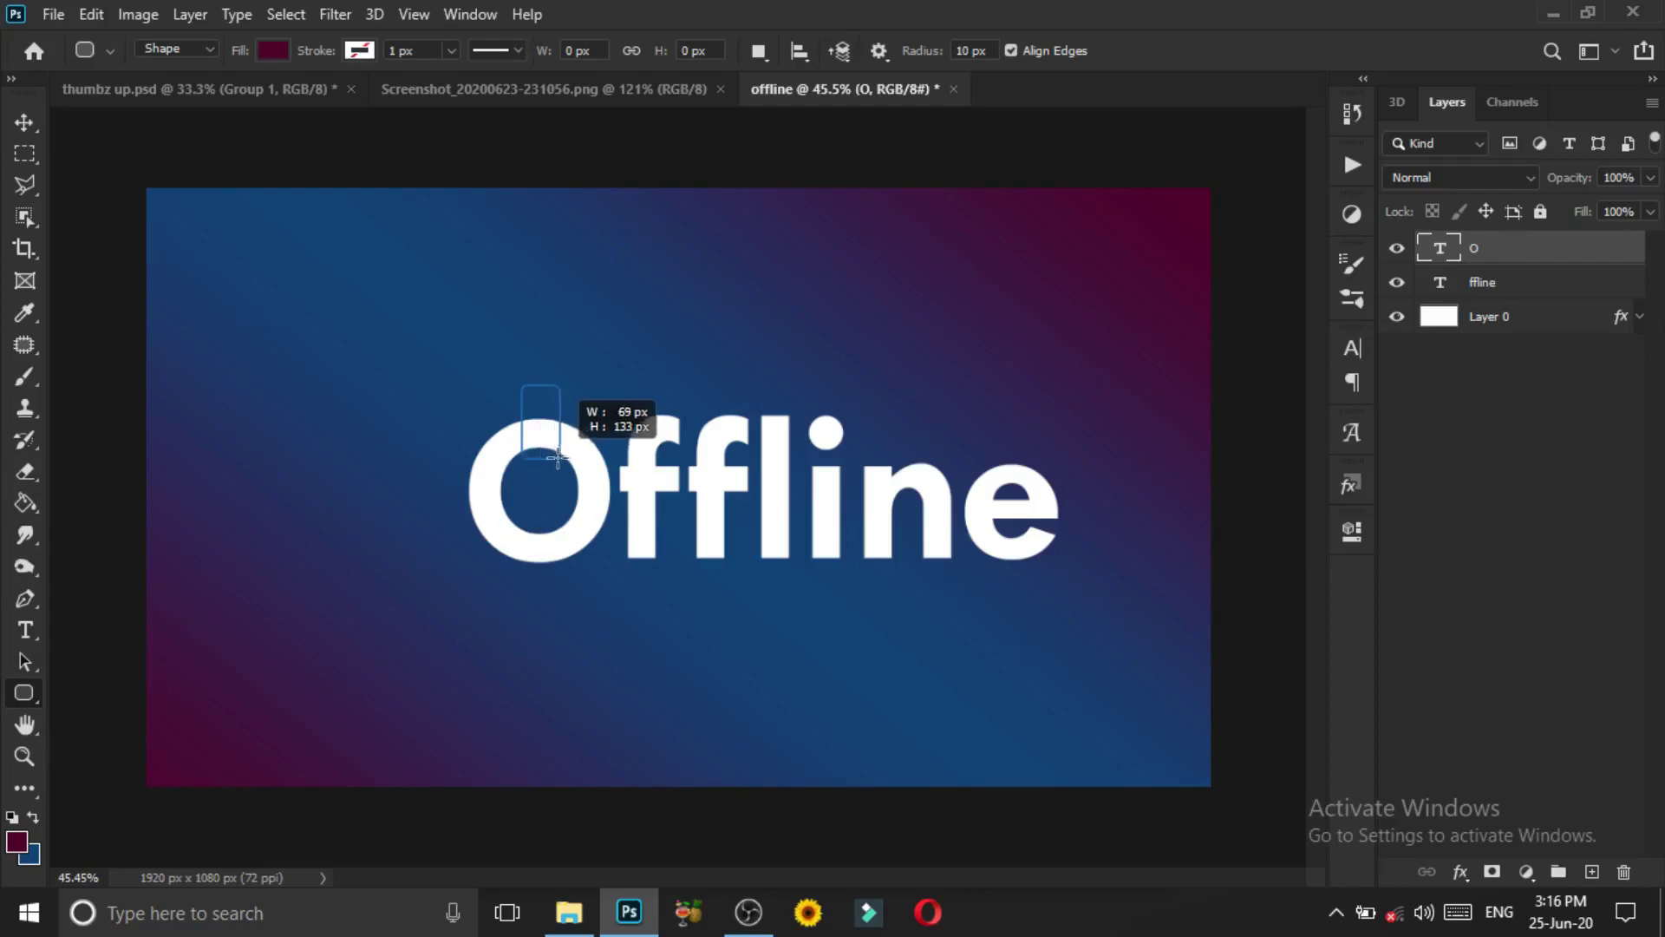
{"action": "left_click_drag", "start_coordinate": [557, 457], "coordinate": [558, 457]}
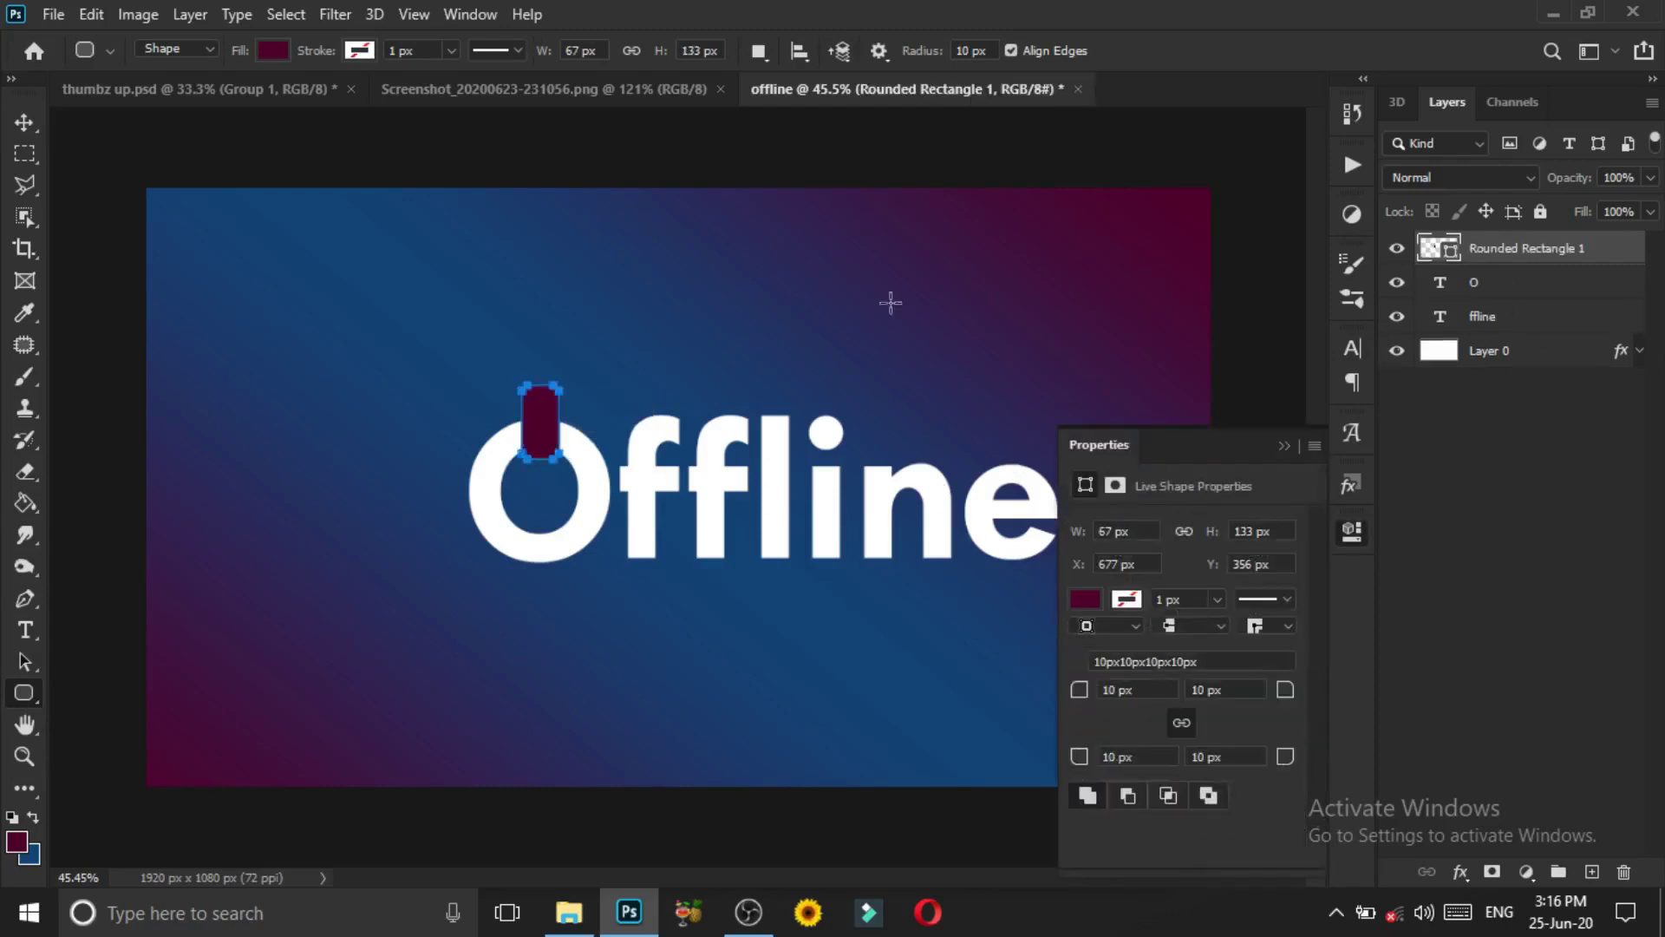
{"action": "left_click", "coordinate": [25, 129]}
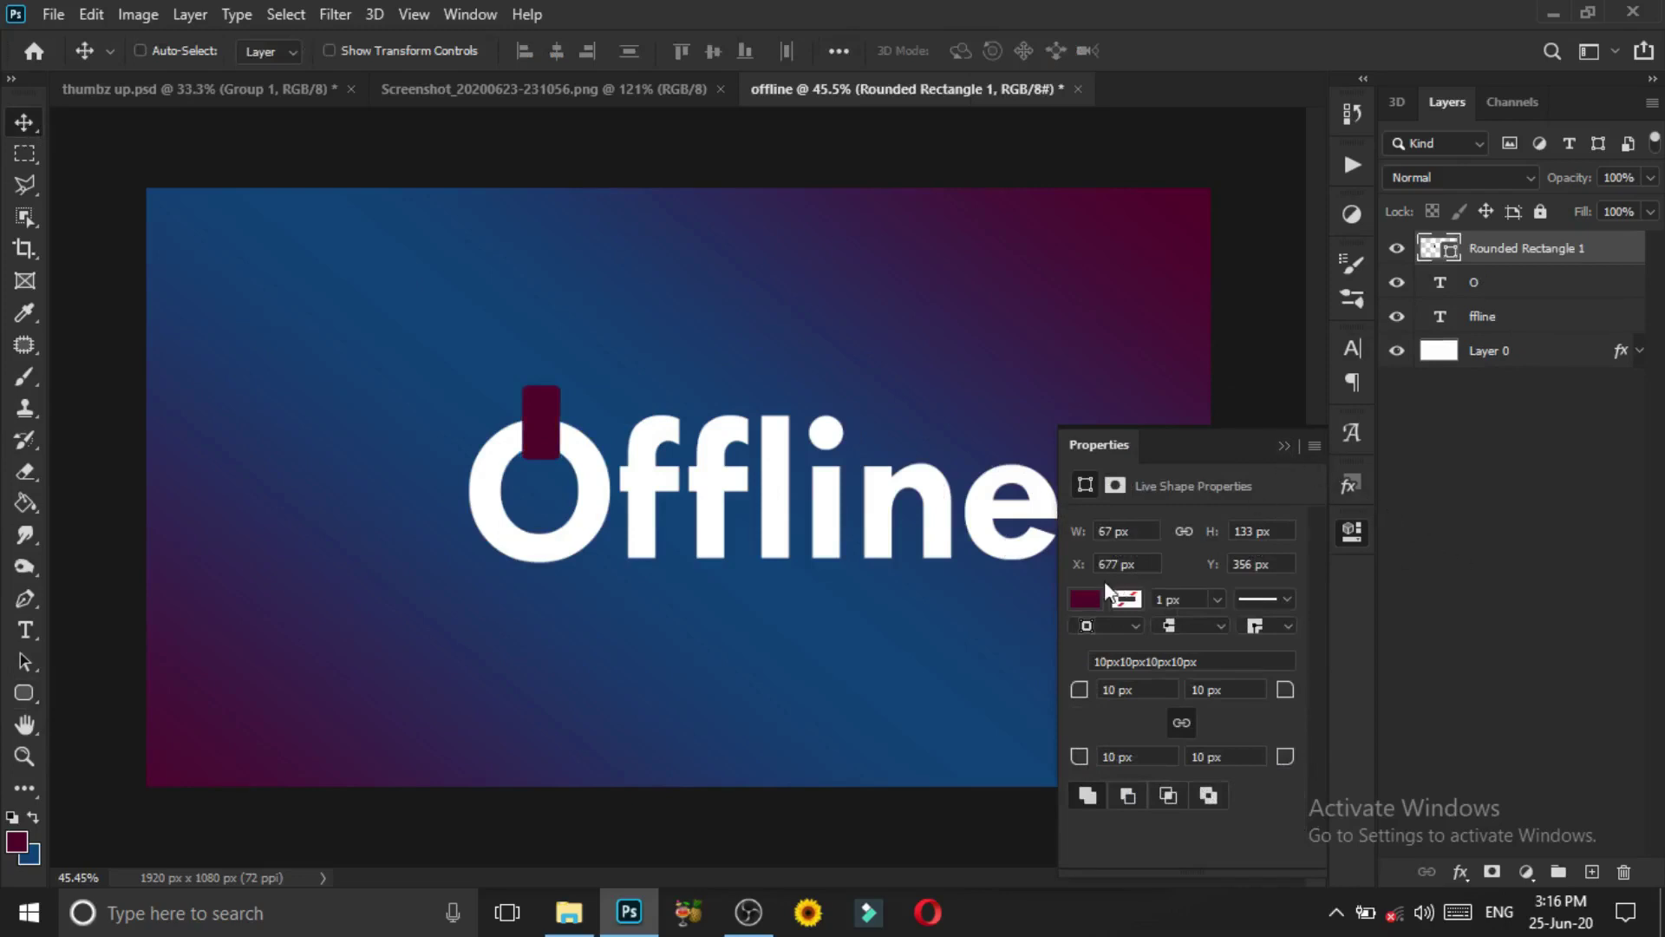
Fill the rounded rectangle white and nudge it down into the top of the O
{"action": "left_click", "coordinate": [1089, 600]}
{"action": "left_click", "coordinate": [1088, 601]}
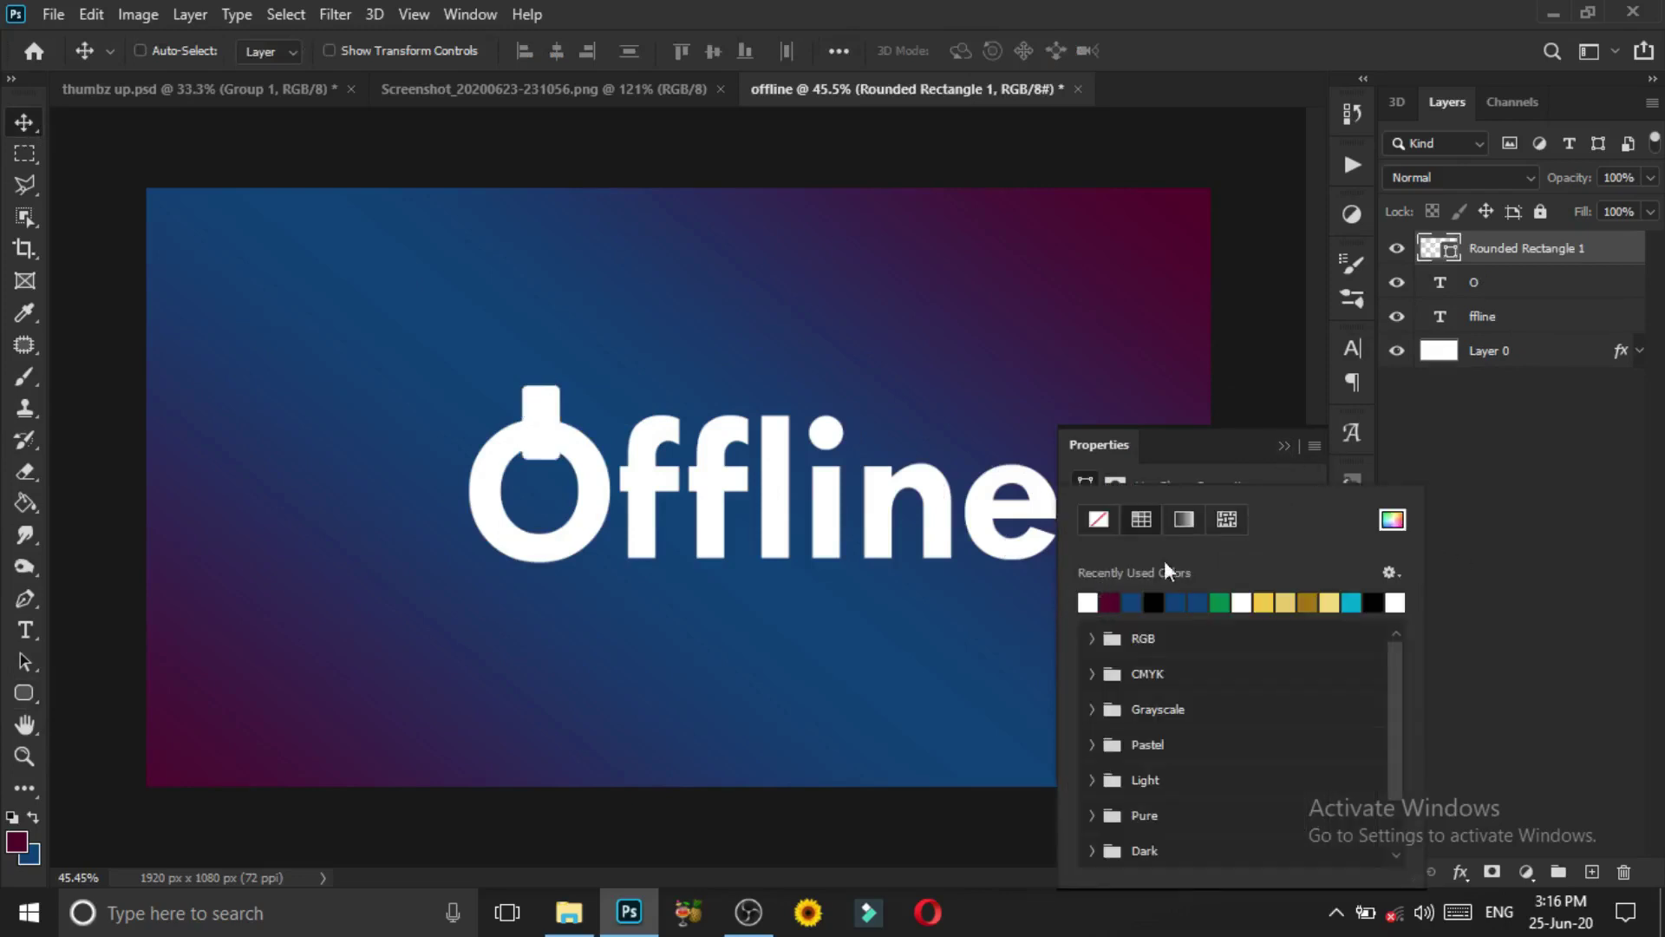
{"action": "left_click", "coordinate": [1283, 446]}
{"action": "left_click_drag", "start_coordinate": [560, 447], "coordinate": [559, 457]}
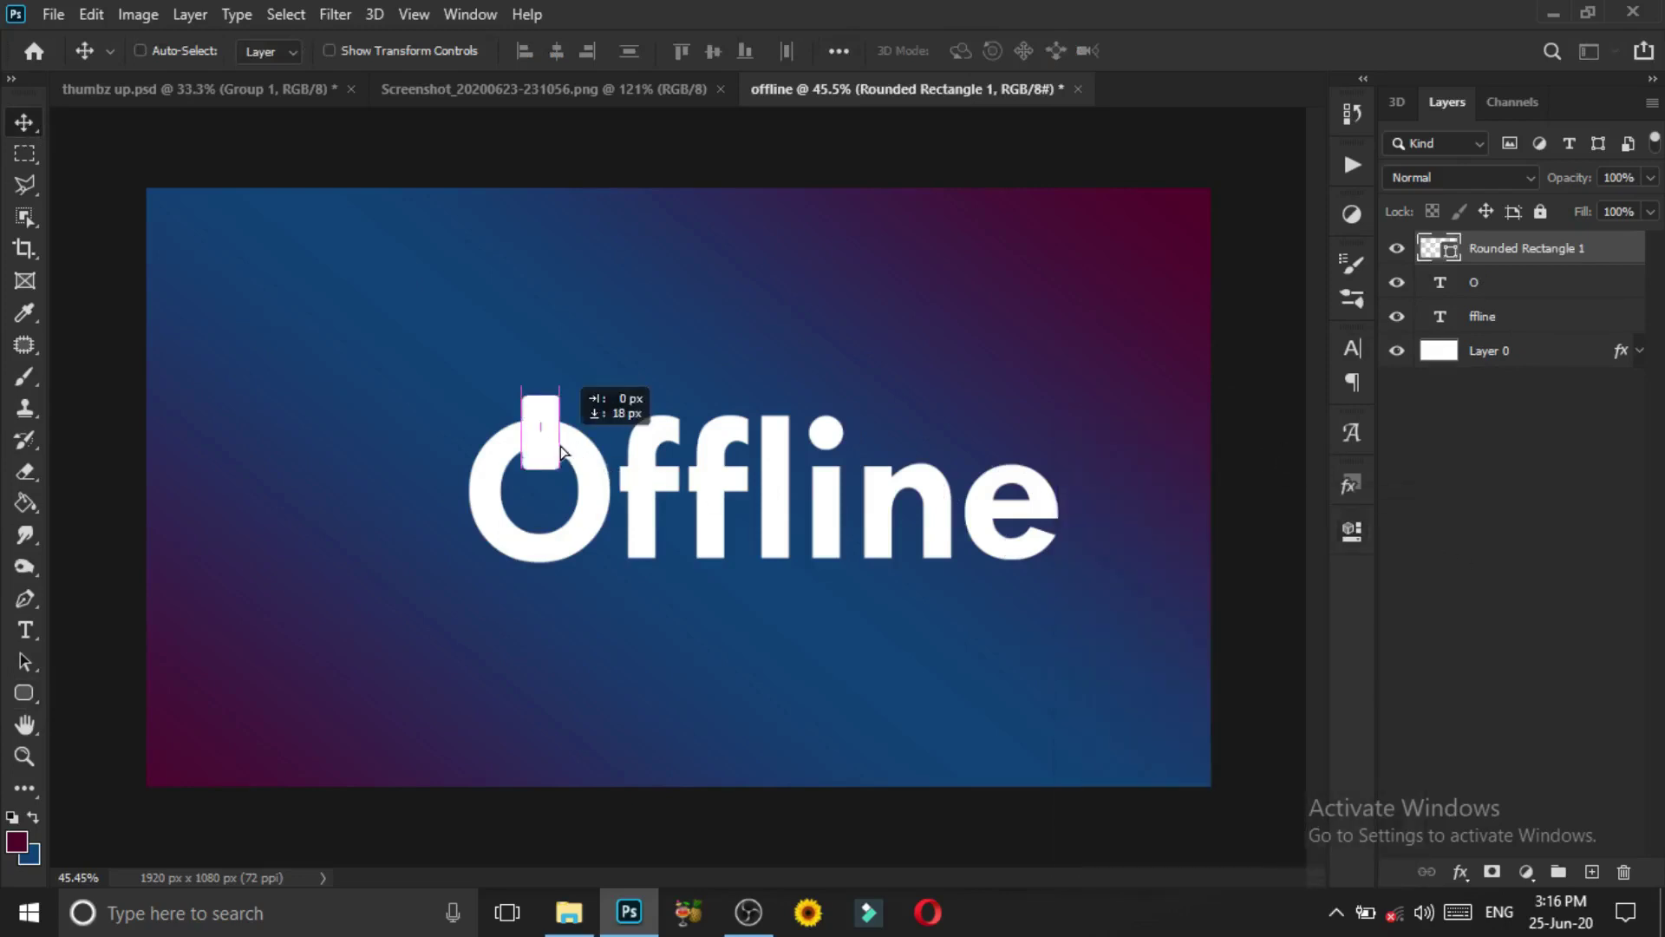
{"action": "scroll", "coordinate": [882, 521], "scroll_direction": "up", "scroll_amount": 3}
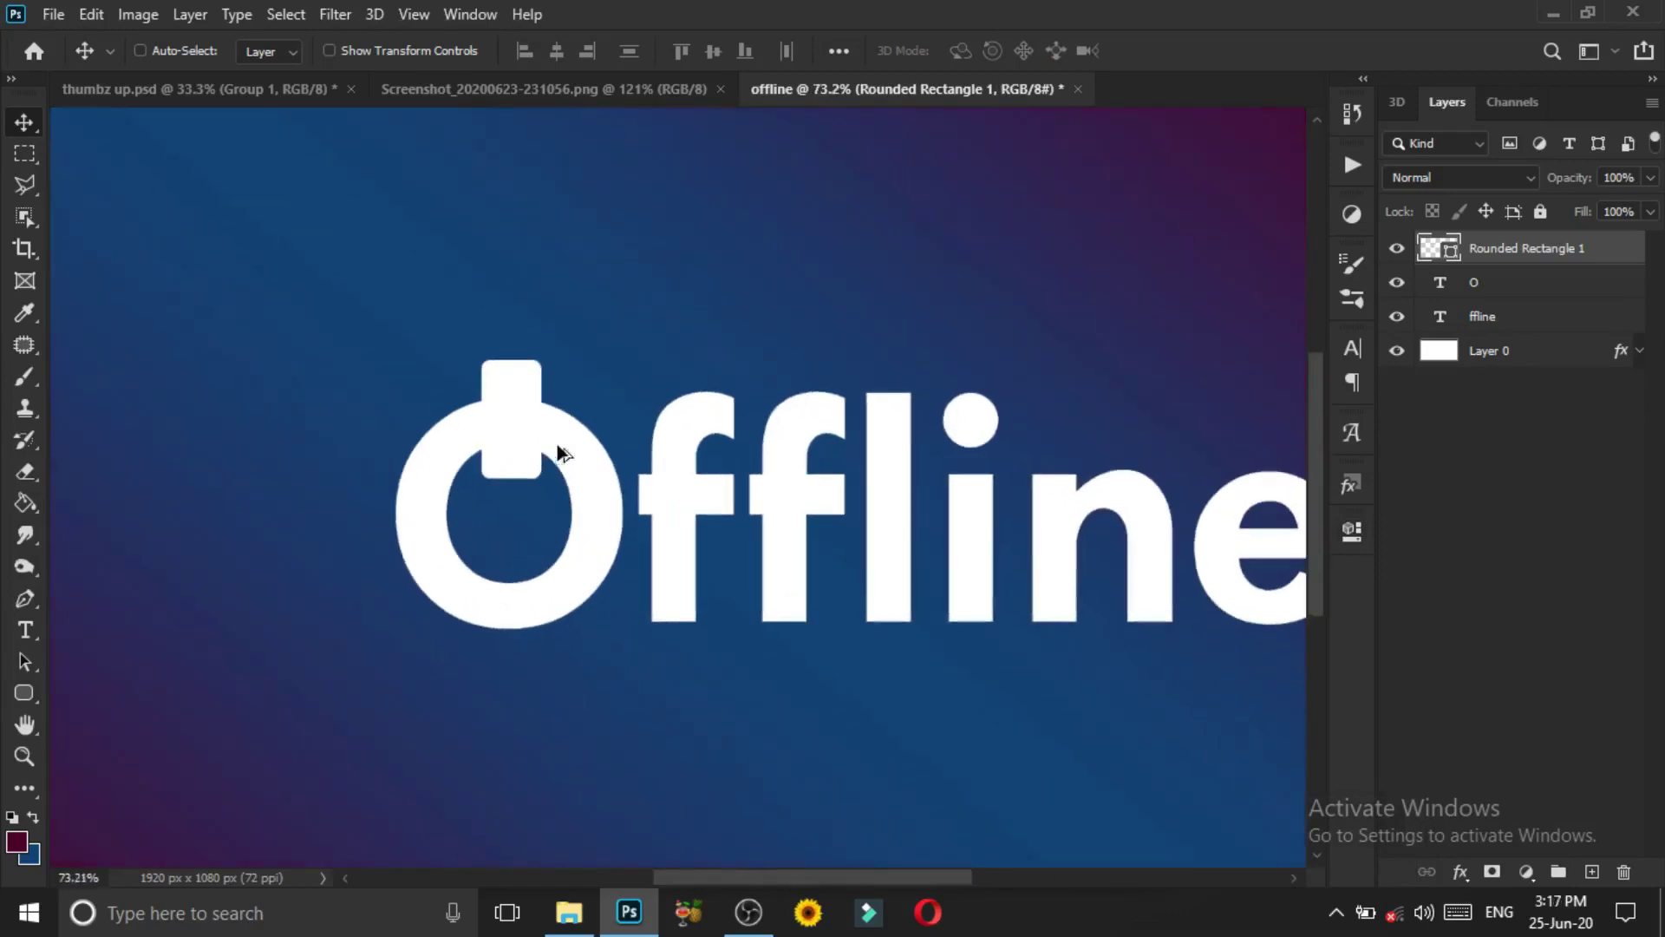
{"action": "scroll", "coordinate": [607, 460], "scroll_direction": "right", "scroll_amount": 2}
{"action": "key", "text": "Left"}
{"action": "key", "text": "Left"}
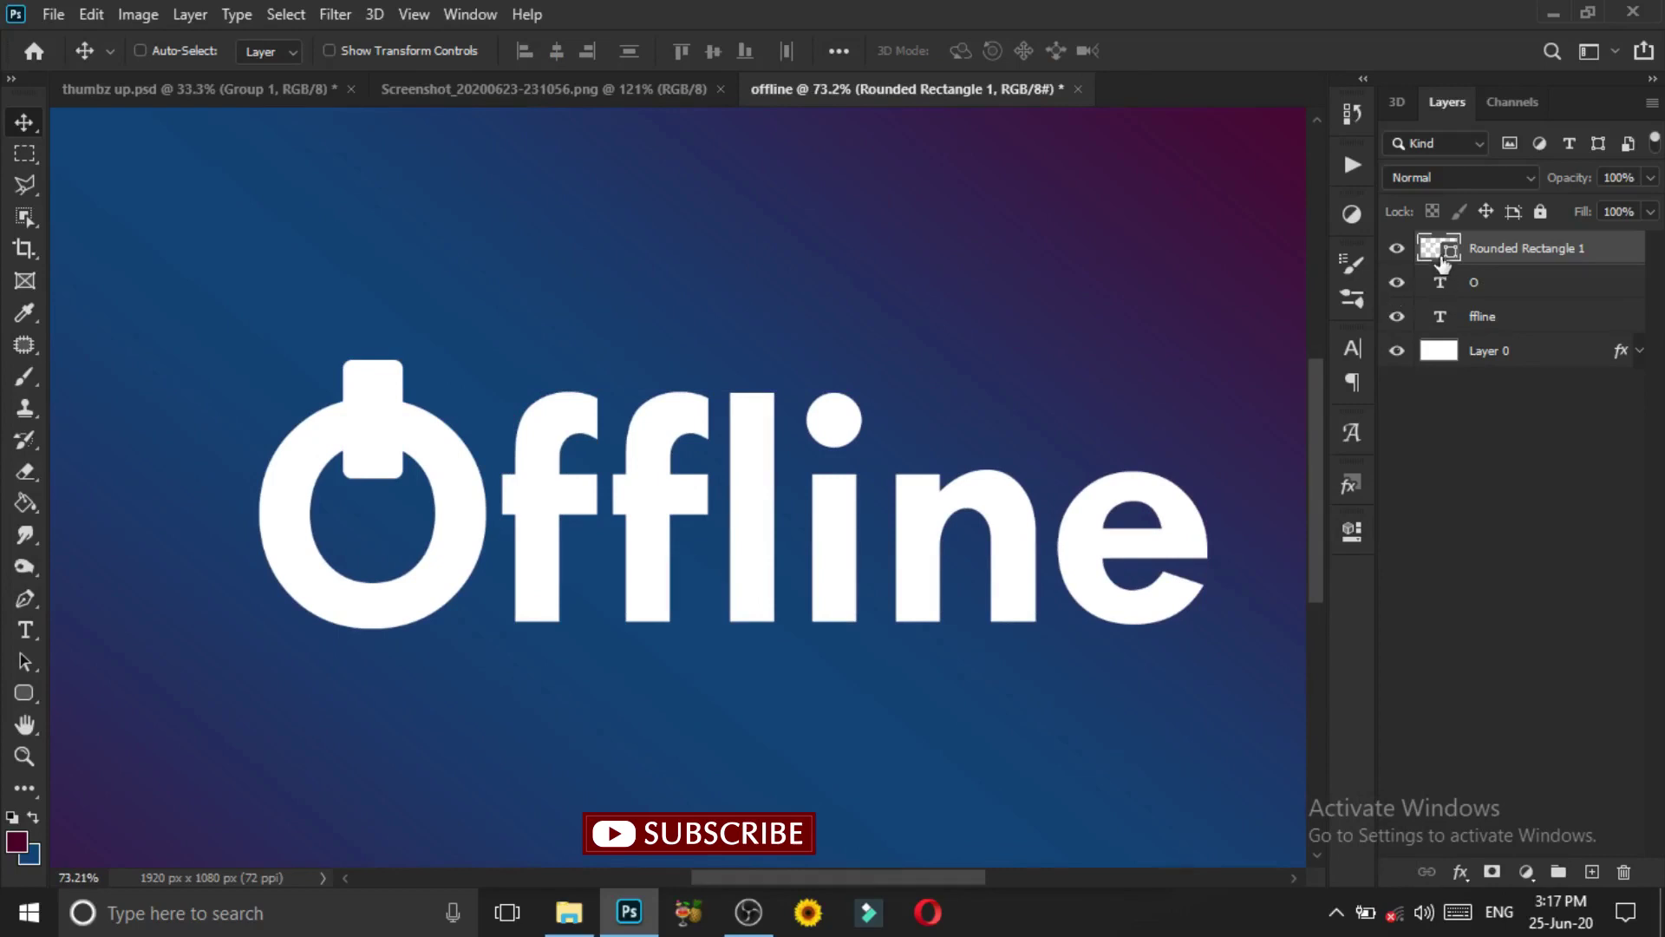
{"action": "left_click", "coordinate": [1495, 287]}
Mask the O with a rectangular selection around the stem to cut a gap
{"action": "left_click", "coordinate": [24, 155]}
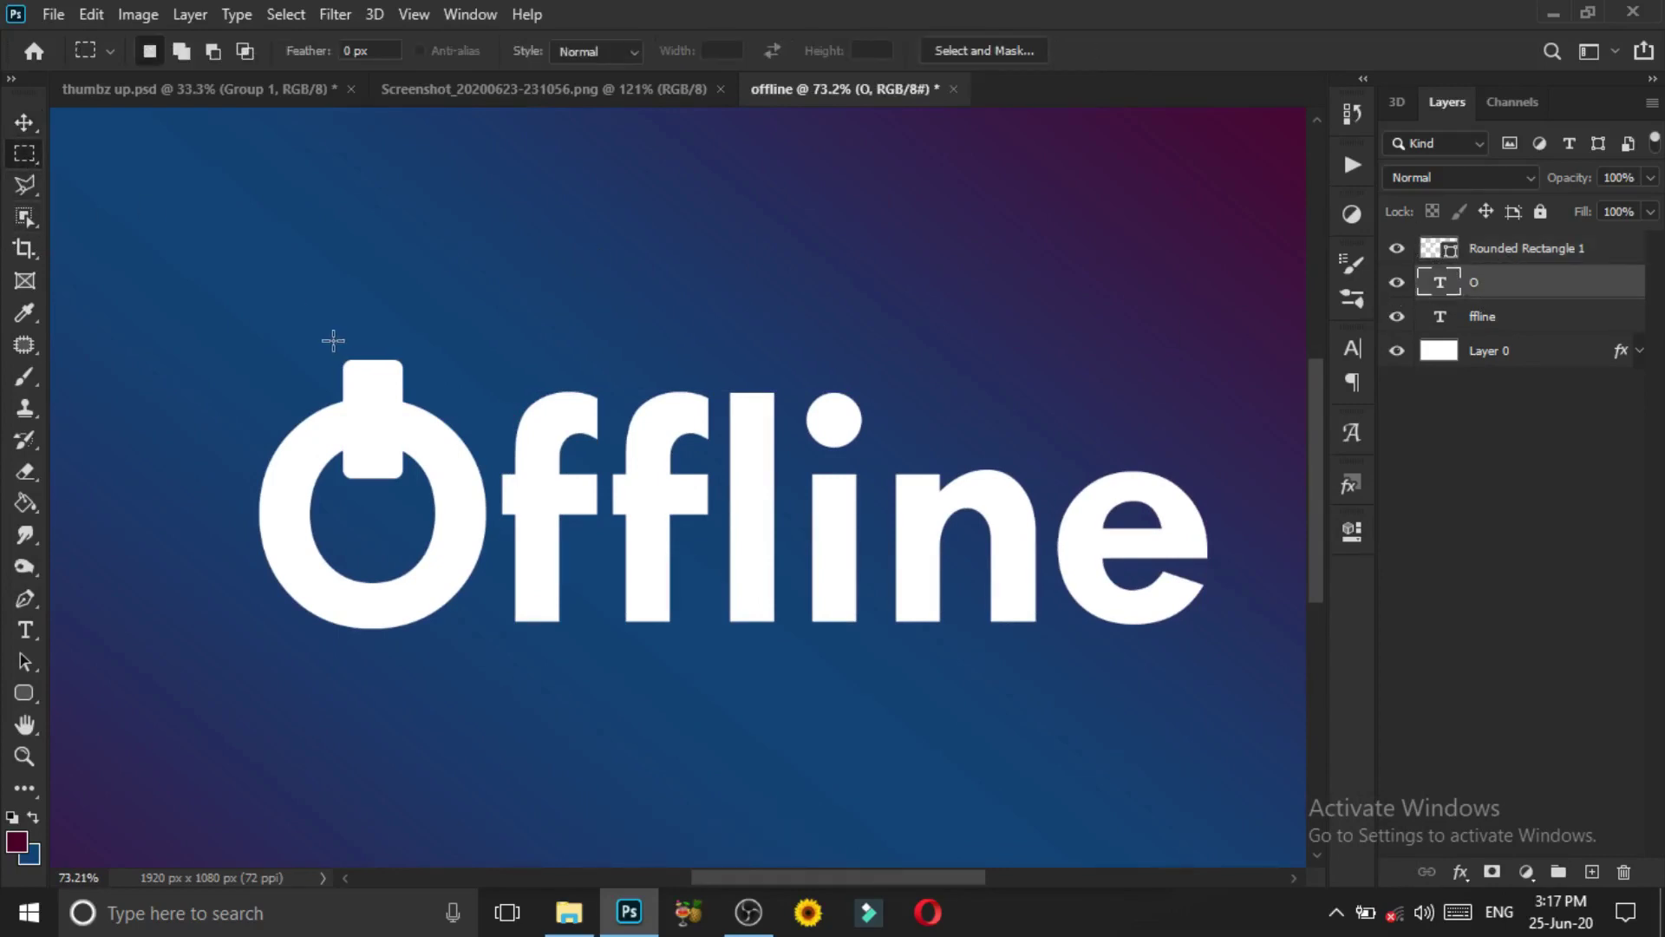
{"action": "mouse_move", "coordinate": [330, 341]}
{"action": "left_mouse_down"}
{"action": "mouse_move", "coordinate": [411, 490]}
{"action": "mouse_move", "coordinate": [401, 454]}
{"action": "left_mouse_up"}
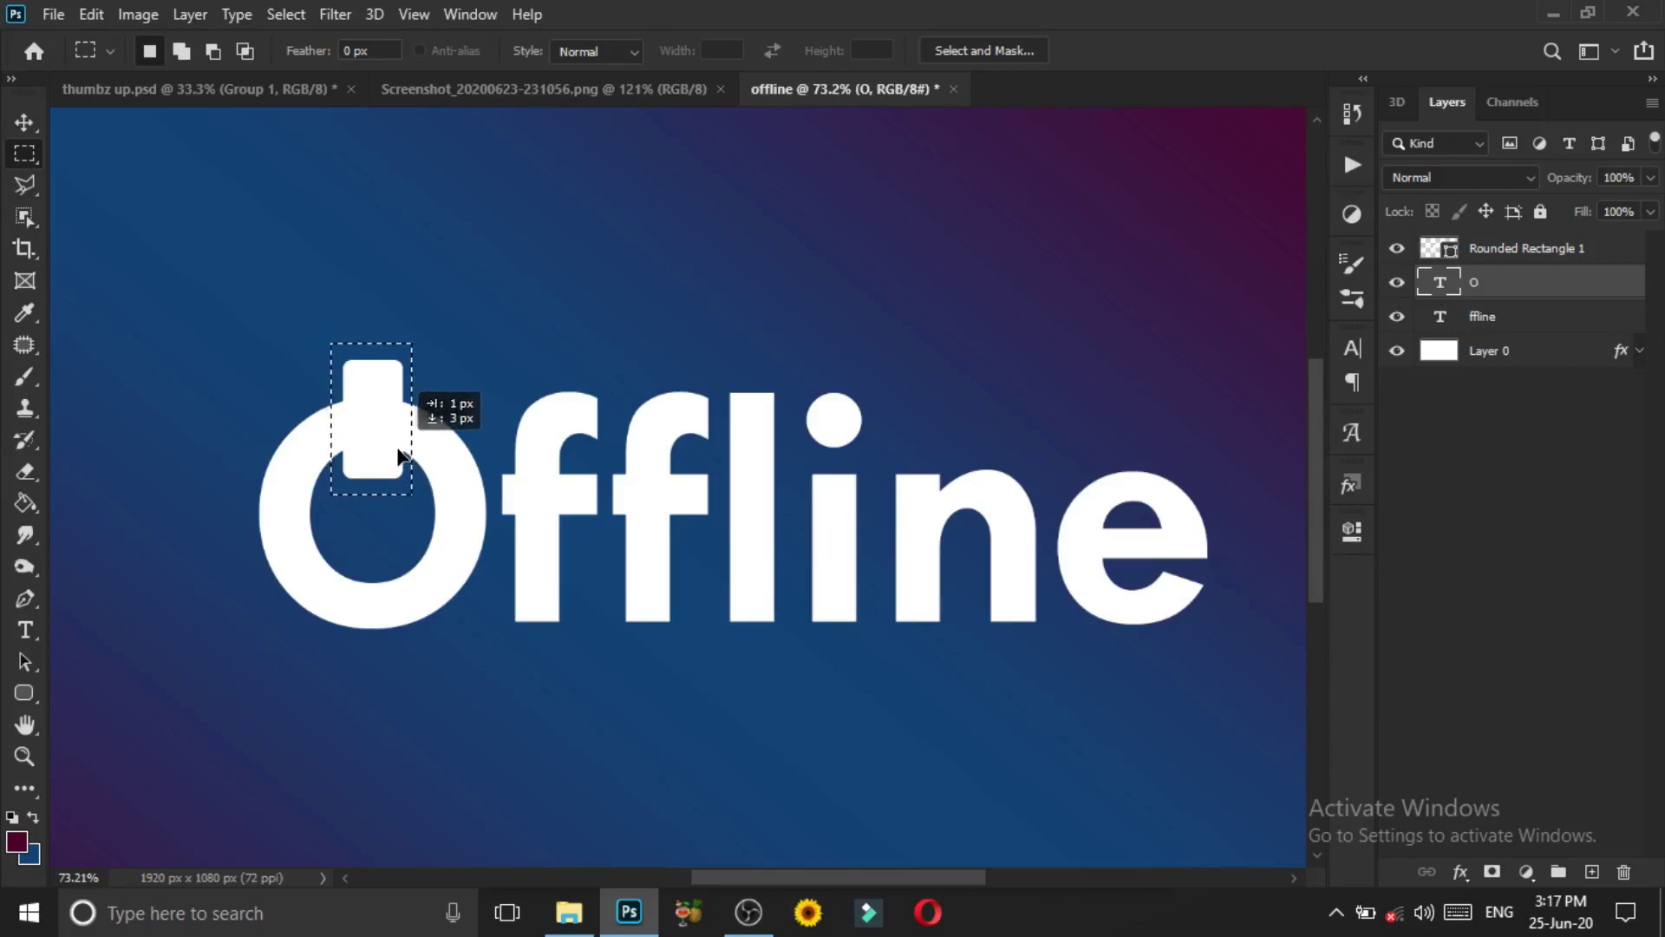
{"action": "left_click_drag", "start_coordinate": [401, 453], "coordinate": [399, 450]}
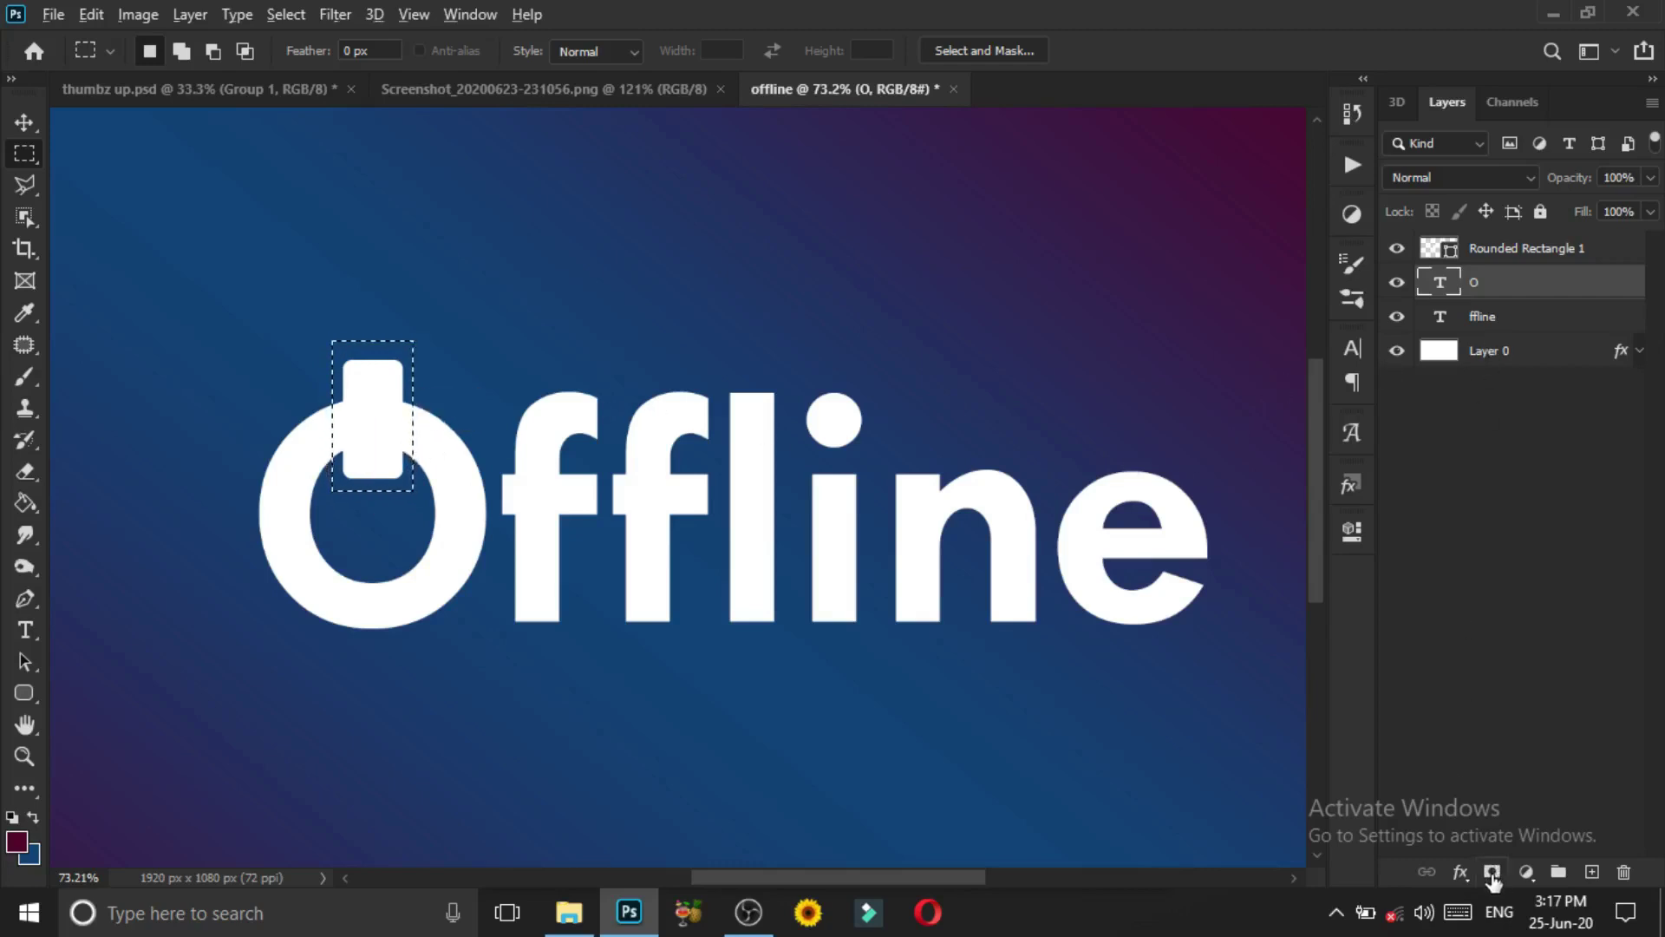
{"action": "left_click", "coordinate": [1492, 872]}
{"action": "scroll", "coordinate": [633, 678], "scroll_direction": "down", "scroll_amount": 5}
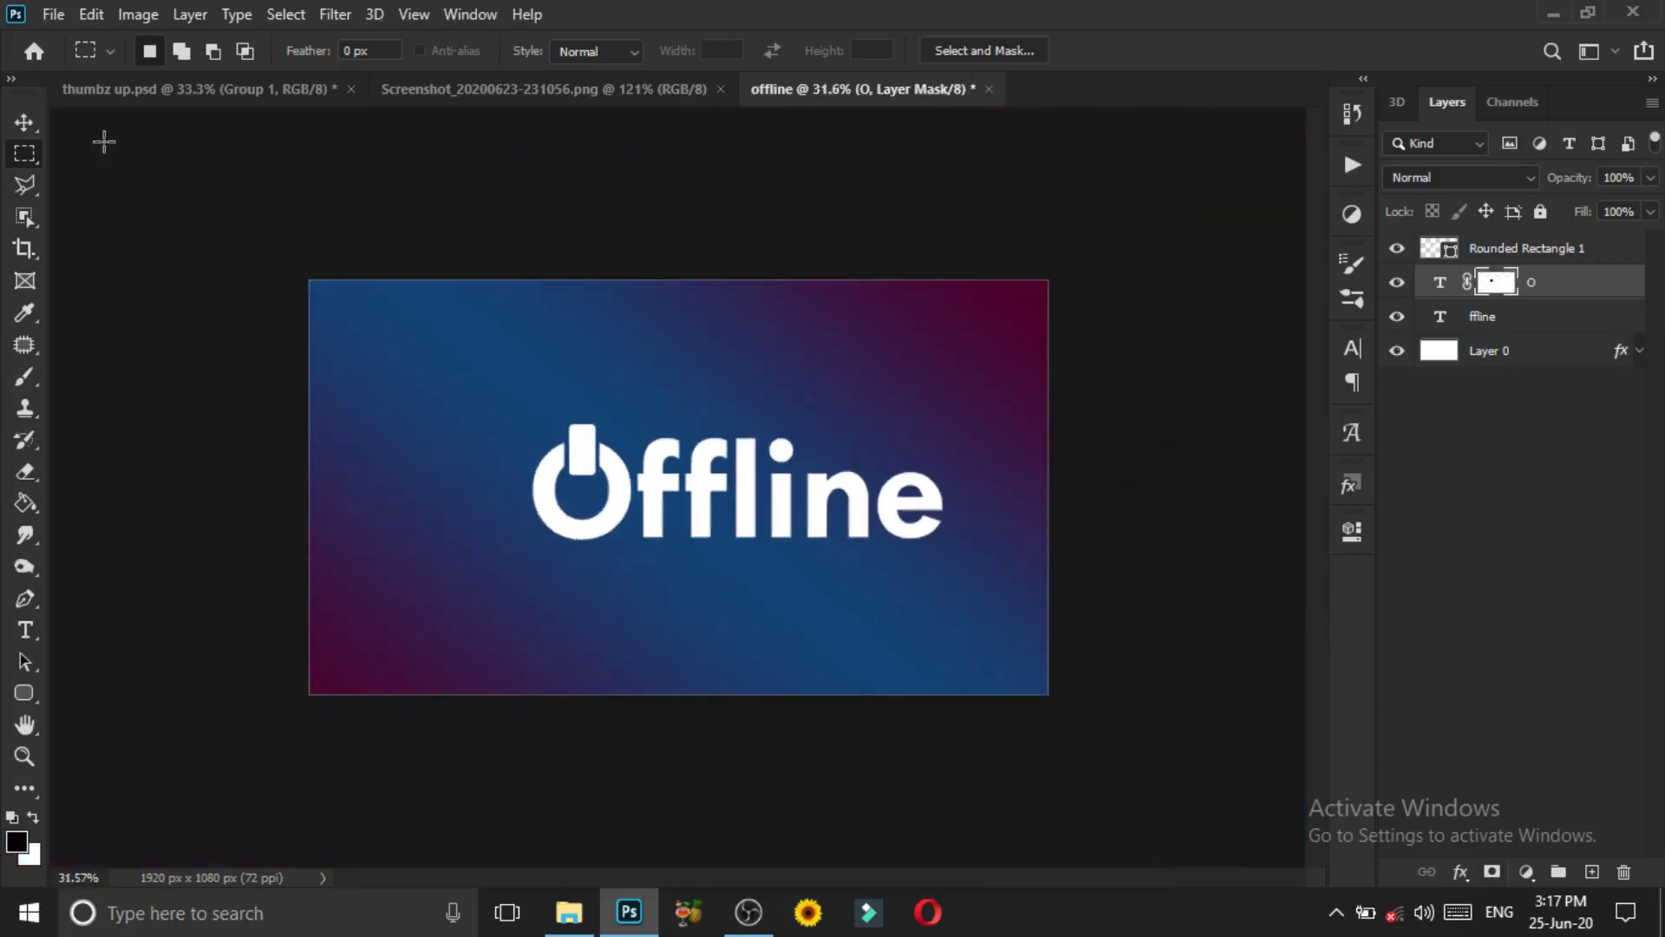
Select the O, ffline and stem layers together and shift the logo slightly left
{"action": "left_click", "coordinate": [25, 122]}
{"action": "scroll", "coordinate": [873, 558], "scroll_direction": "up", "scroll_amount": 2}
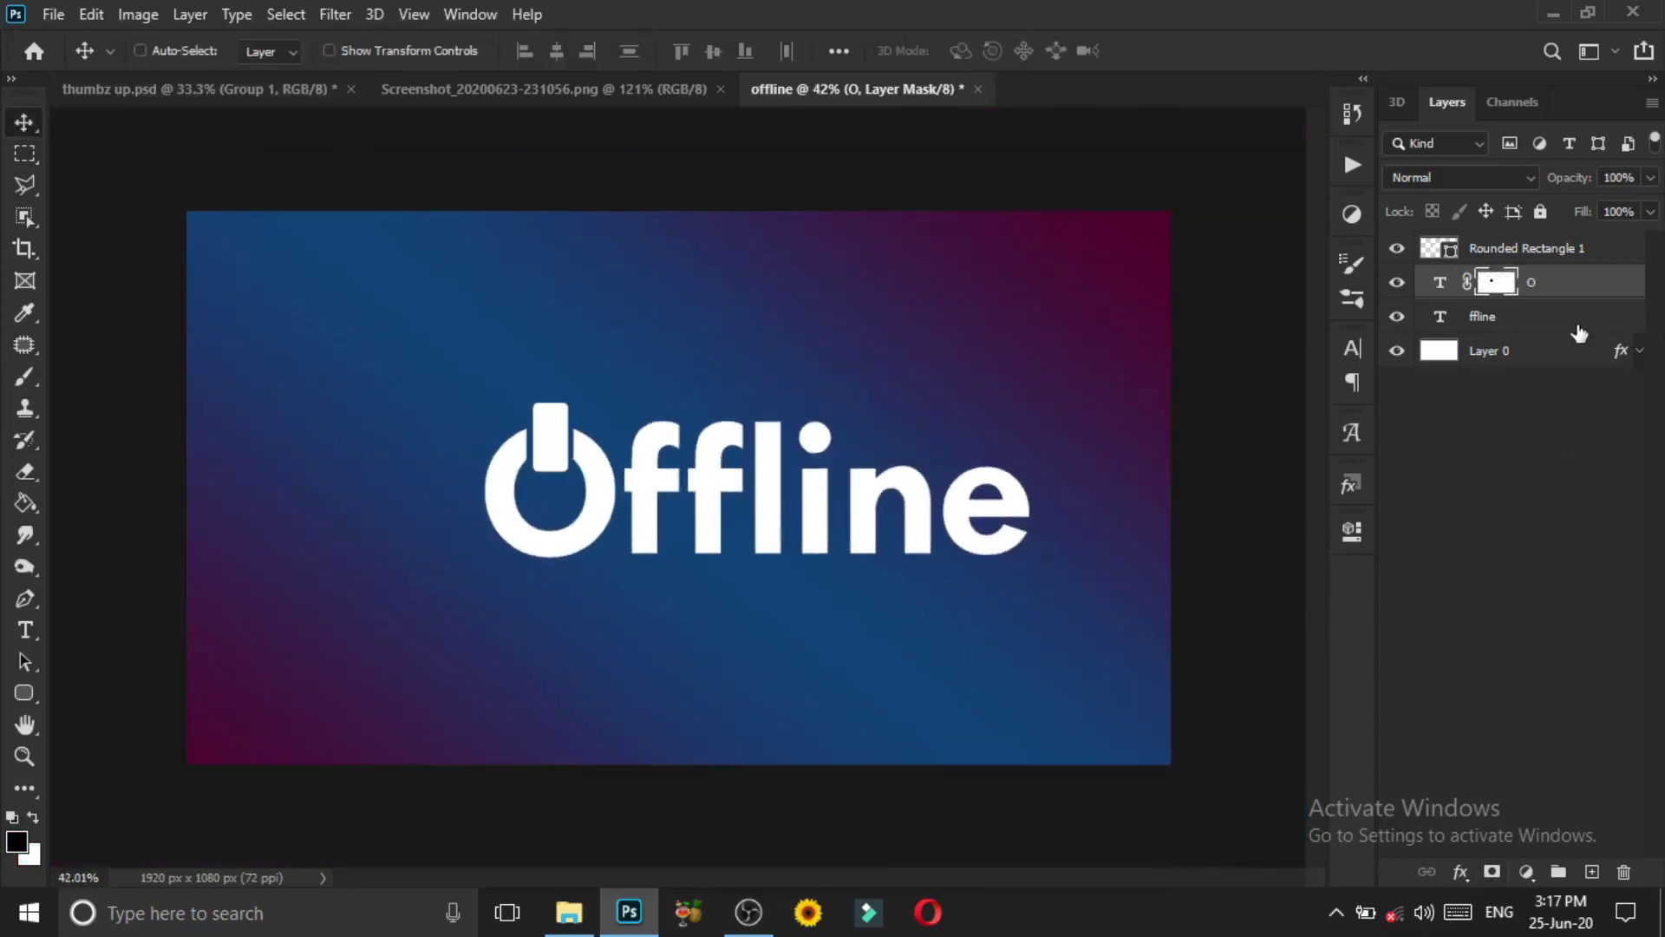
{"action": "key", "text": "alt+bracketleft"}
{"action": "left_click", "coordinate": [1551, 252], "text": "shift"}
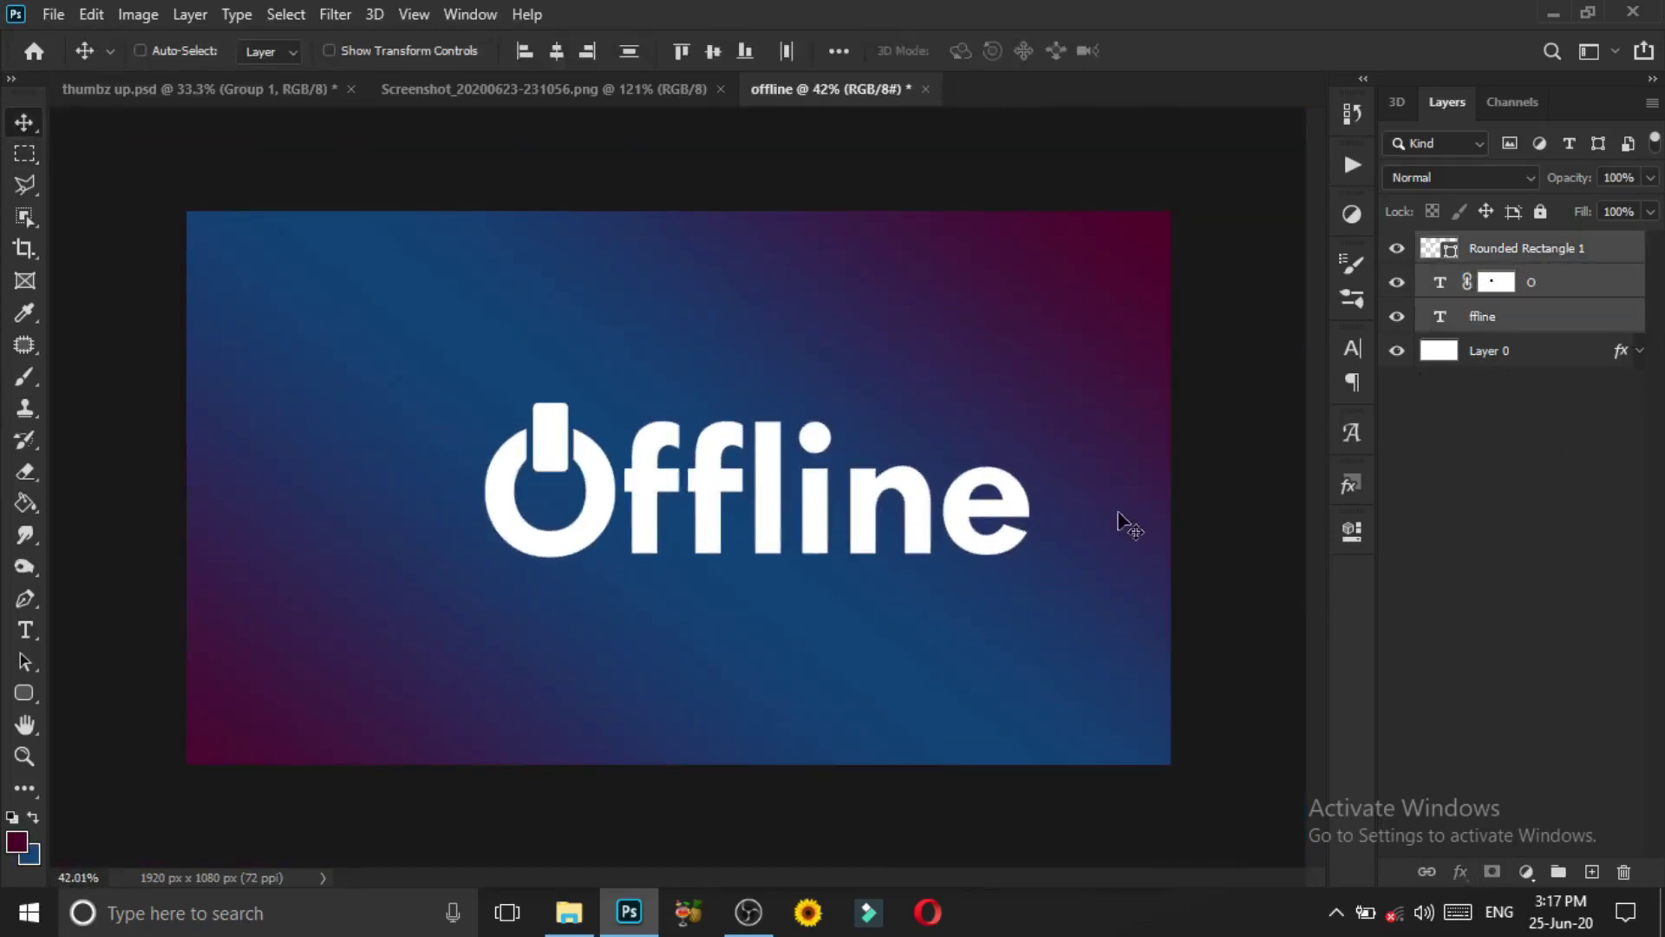
{"action": "left_click_drag", "start_coordinate": [1119, 520], "coordinate": [1028, 535]}
{"action": "scroll", "coordinate": [446, 464], "scroll_direction": "up", "scroll_amount": 1}
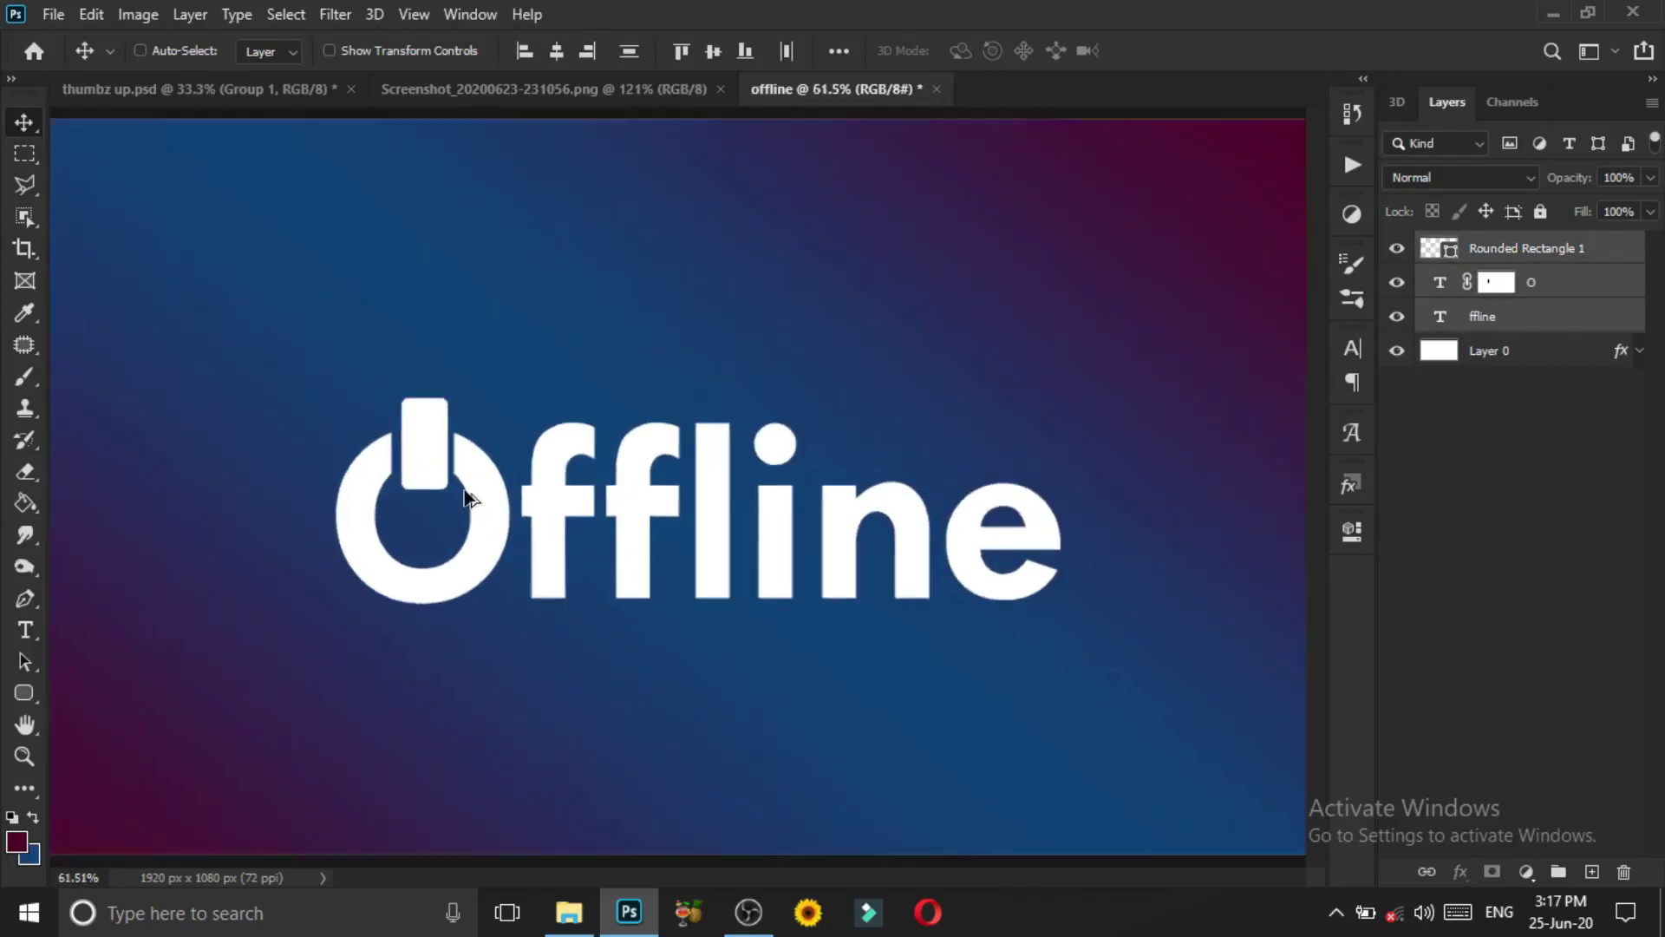
{"action": "scroll", "coordinate": [424, 444], "scroll_direction": "up", "scroll_amount": 3}
{"action": "scroll", "coordinate": [424, 444], "scroll_direction": "down", "scroll_amount": 1}
{"action": "scroll", "coordinate": [424, 444], "scroll_direction": "up", "scroll_amount": 2}
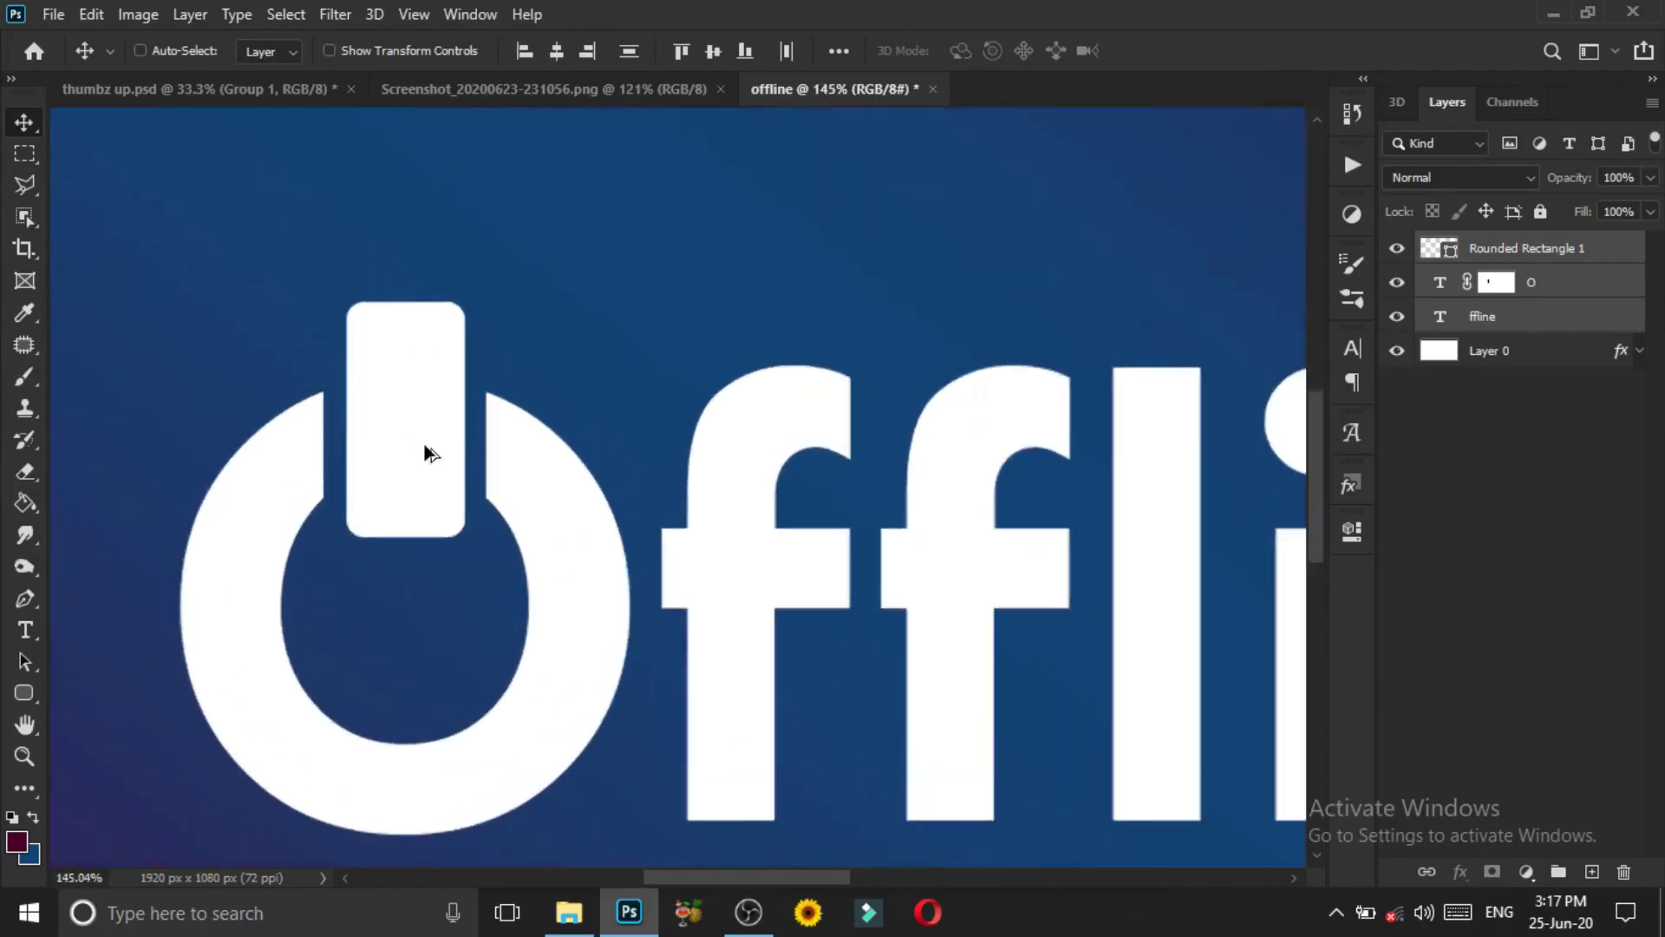
{"action": "scroll", "coordinate": [424, 444], "scroll_direction": "down", "scroll_amount": 2}
{"action": "scroll", "coordinate": [424, 444], "scroll_direction": "up", "scroll_amount": 3}
{"action": "scroll", "coordinate": [424, 444], "scroll_direction": "down", "scroll_amount": 3}
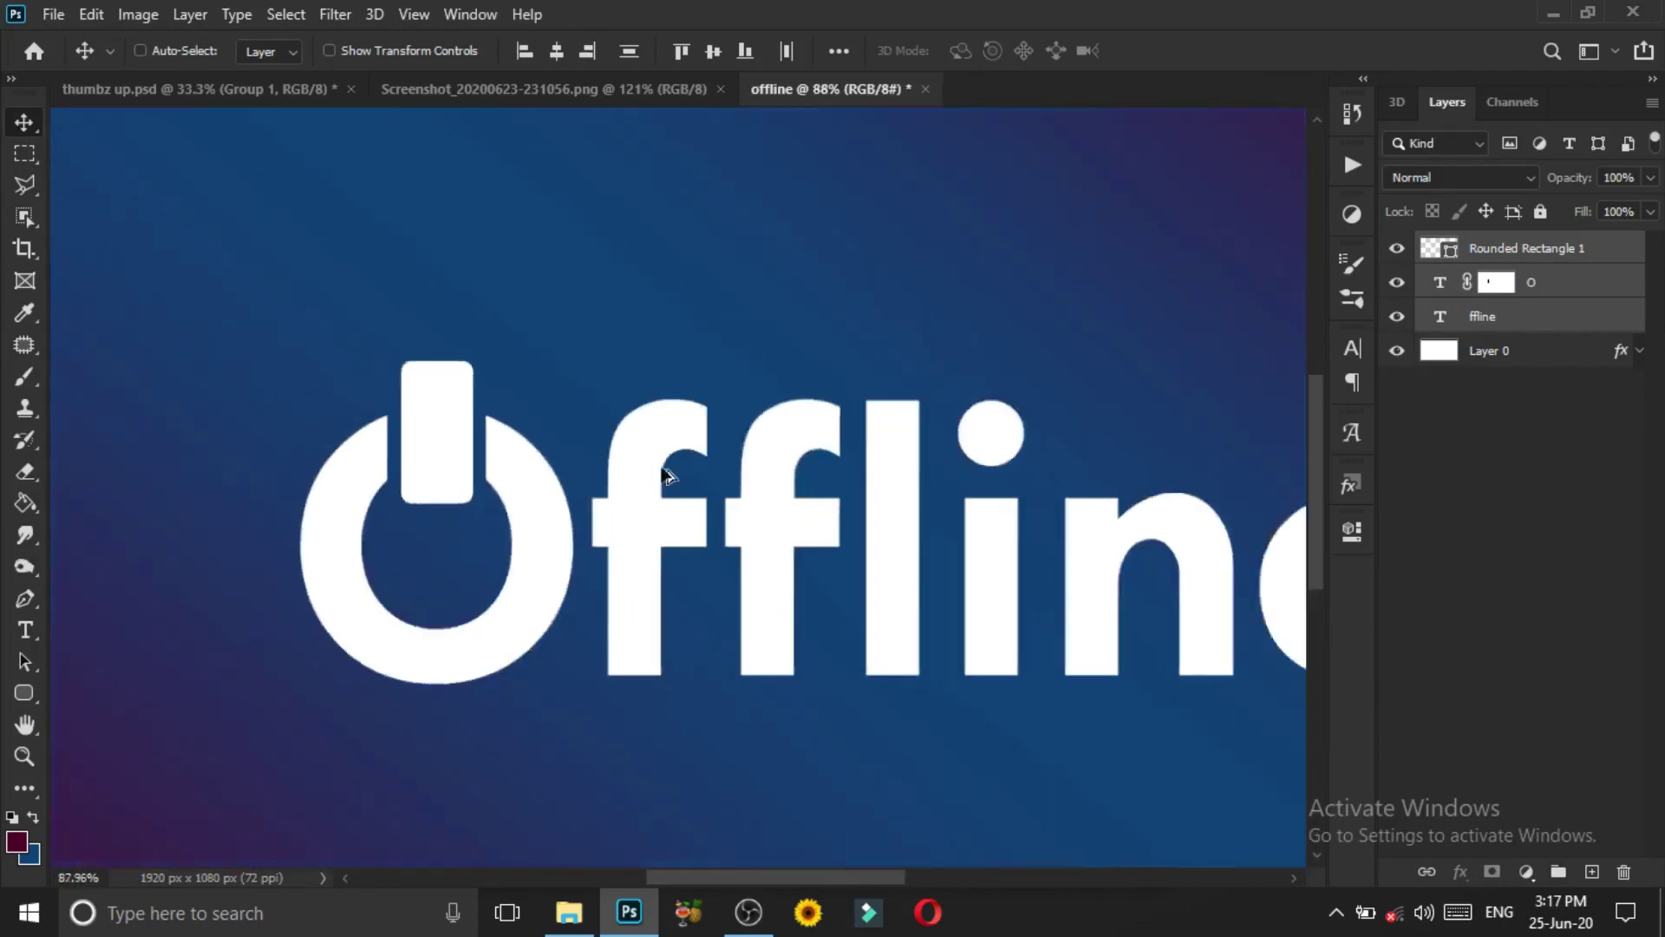
{"action": "scroll", "coordinate": [662, 472], "scroll_direction": "down", "scroll_amount": 3}
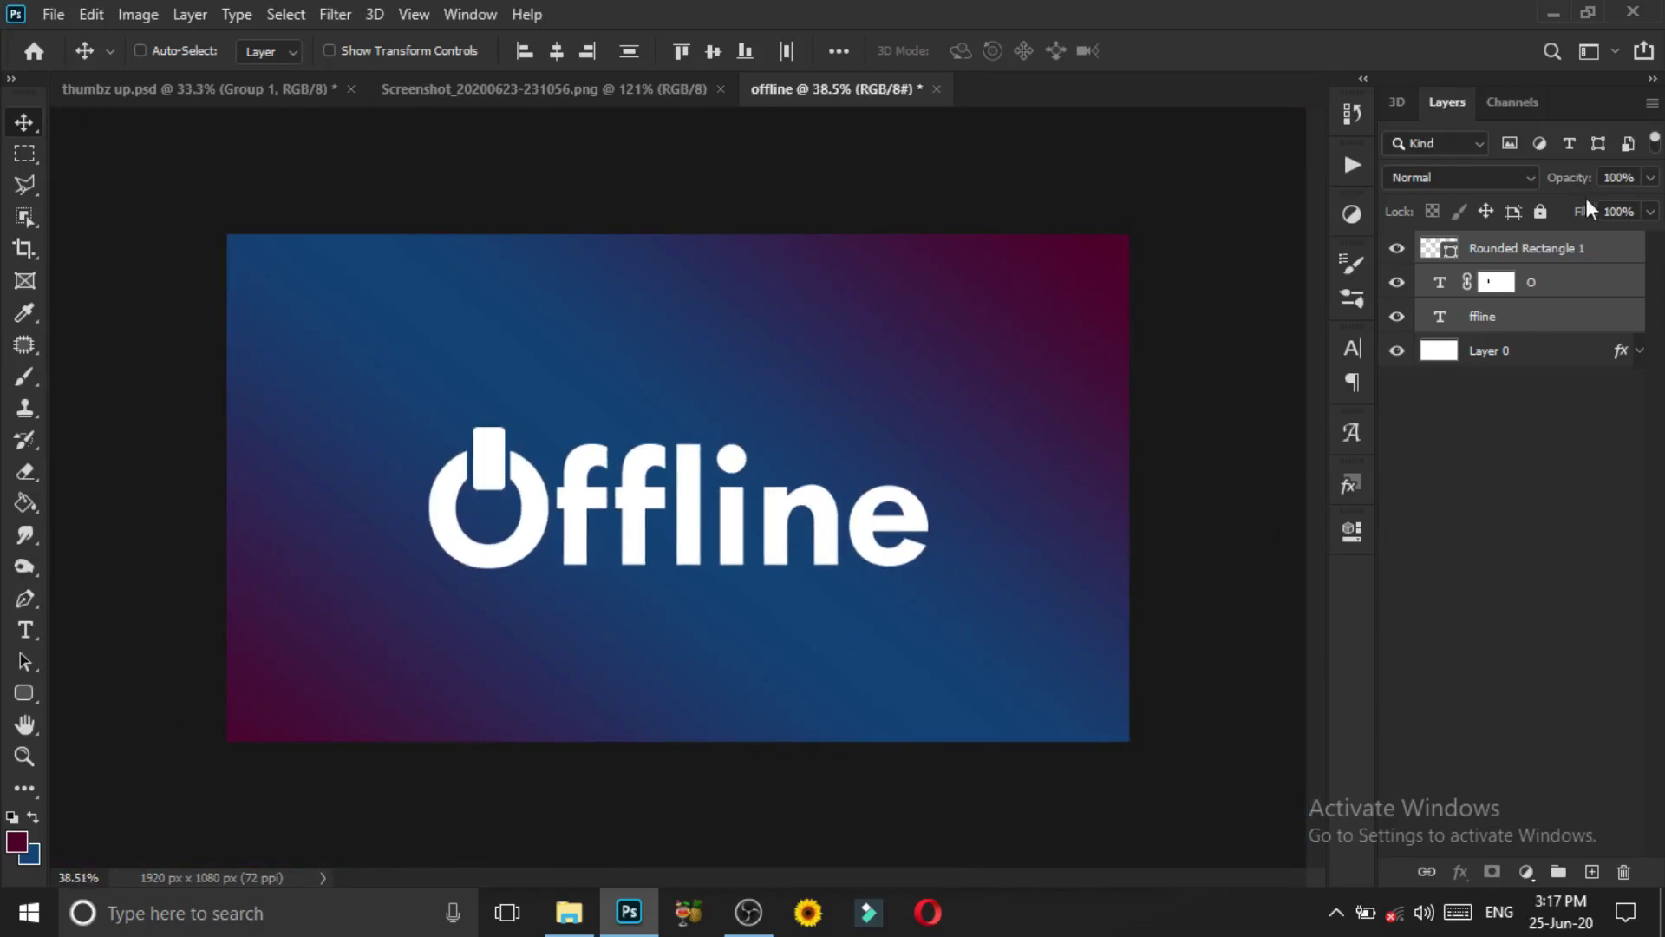
Add a 'CURRENTLY' text layer above Offline
{"action": "left_click", "coordinate": [1592, 251]}
{"action": "left_click", "coordinate": [24, 631]}
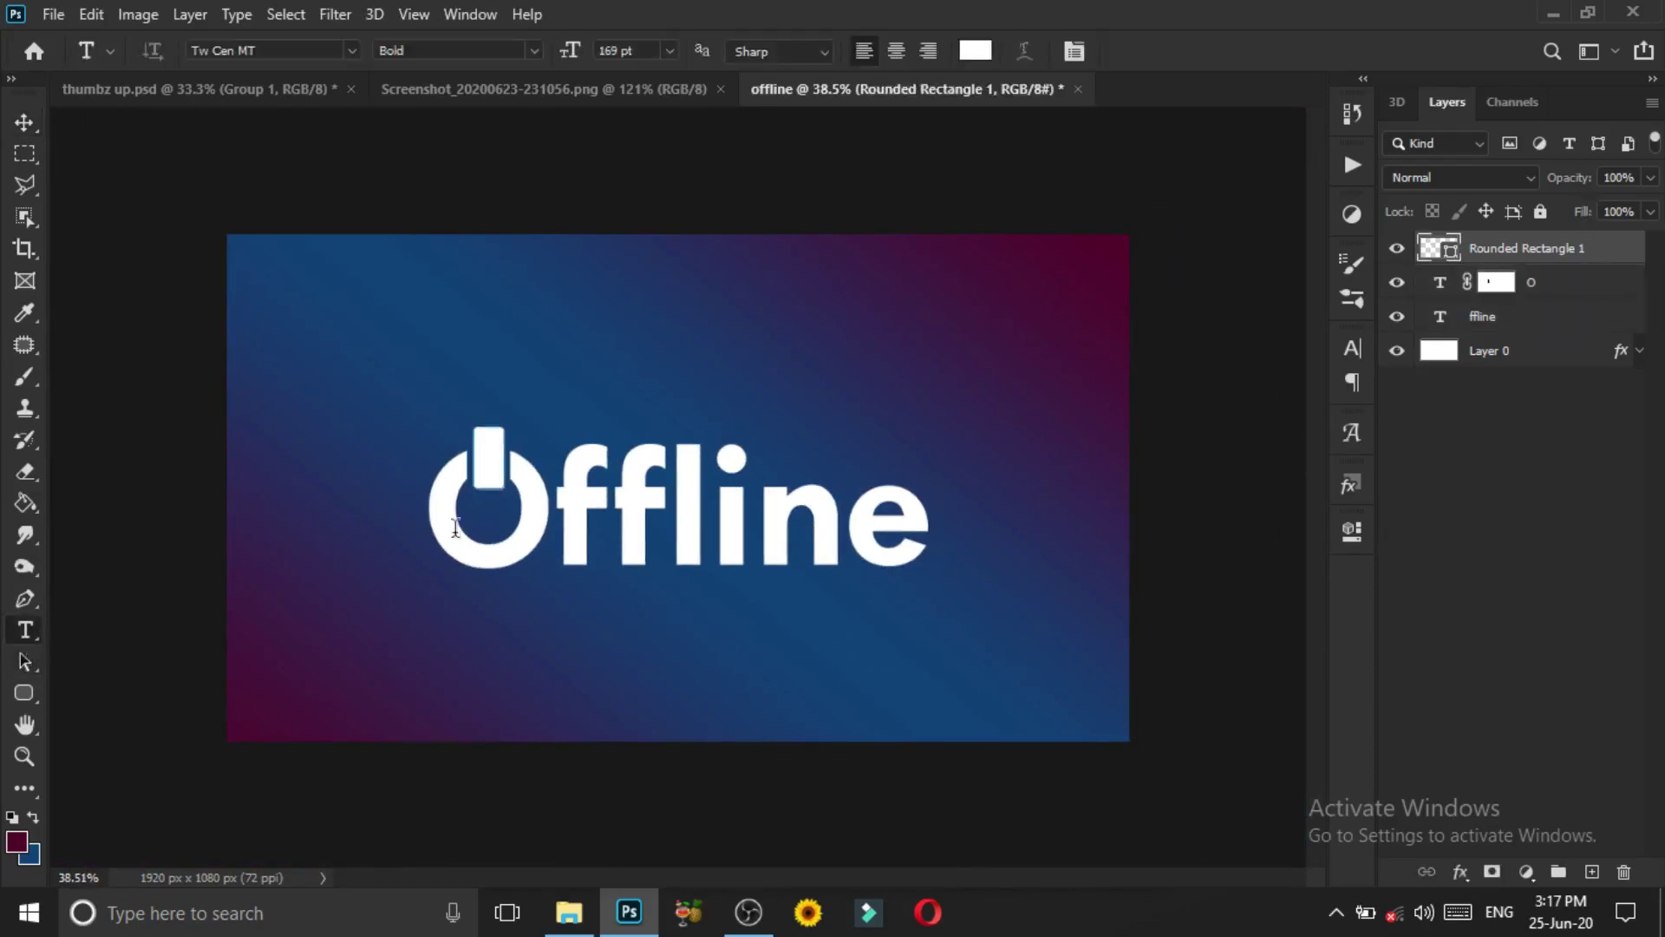
{"action": "left_click", "coordinate": [585, 373]}
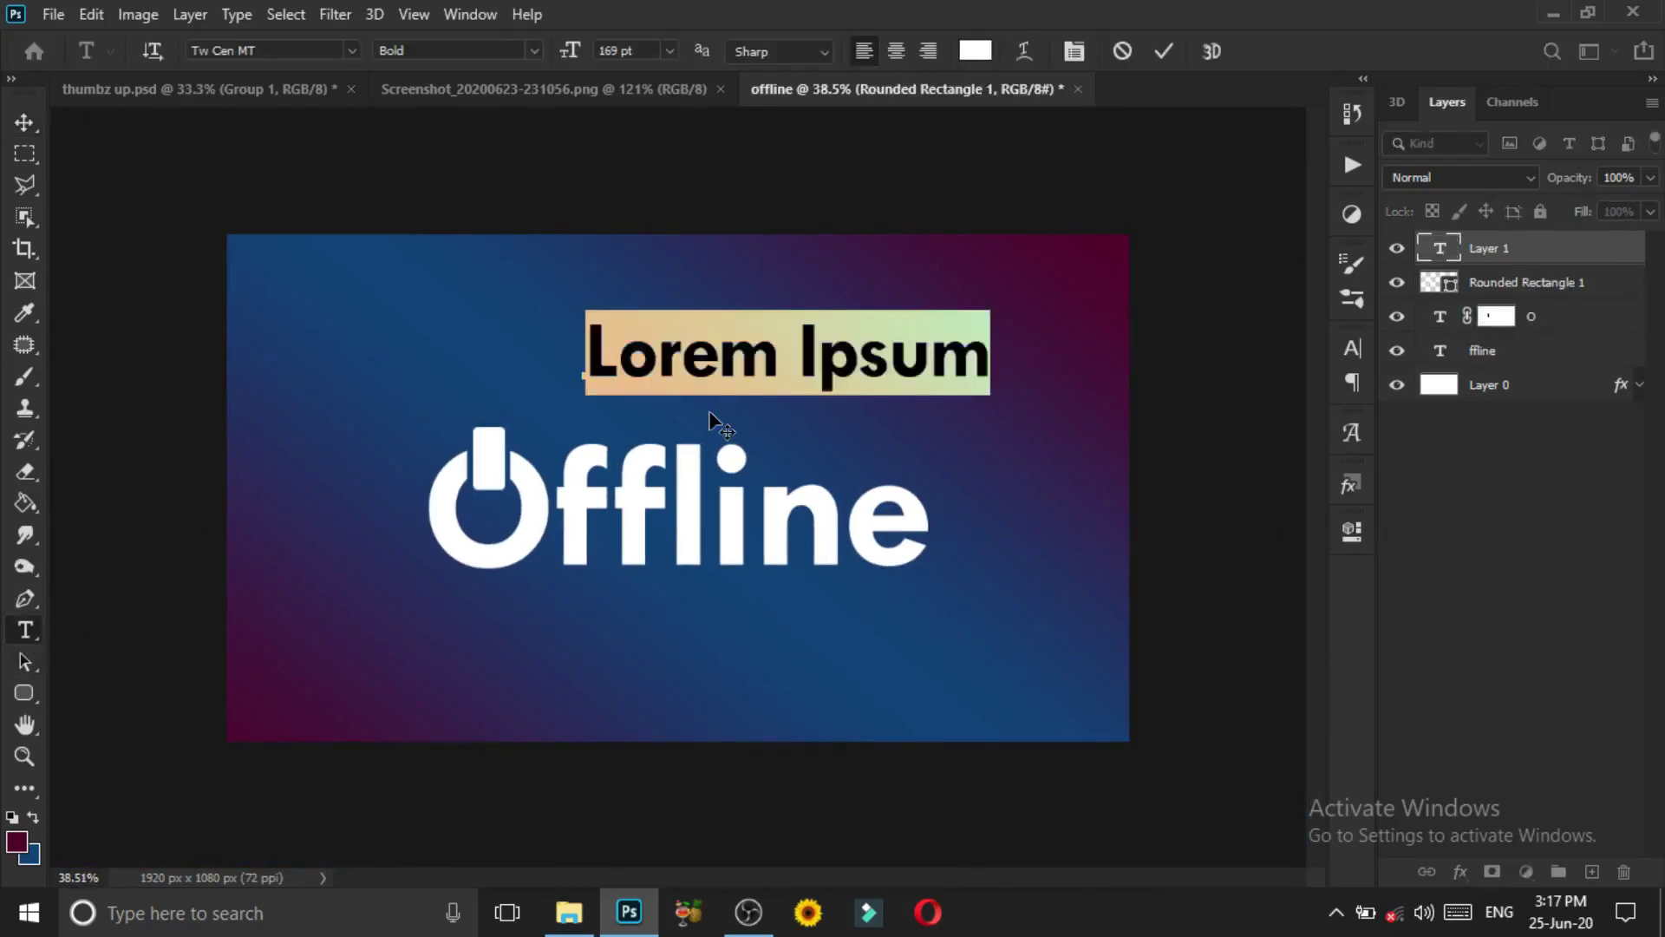
{"action": "type", "text": "C"}
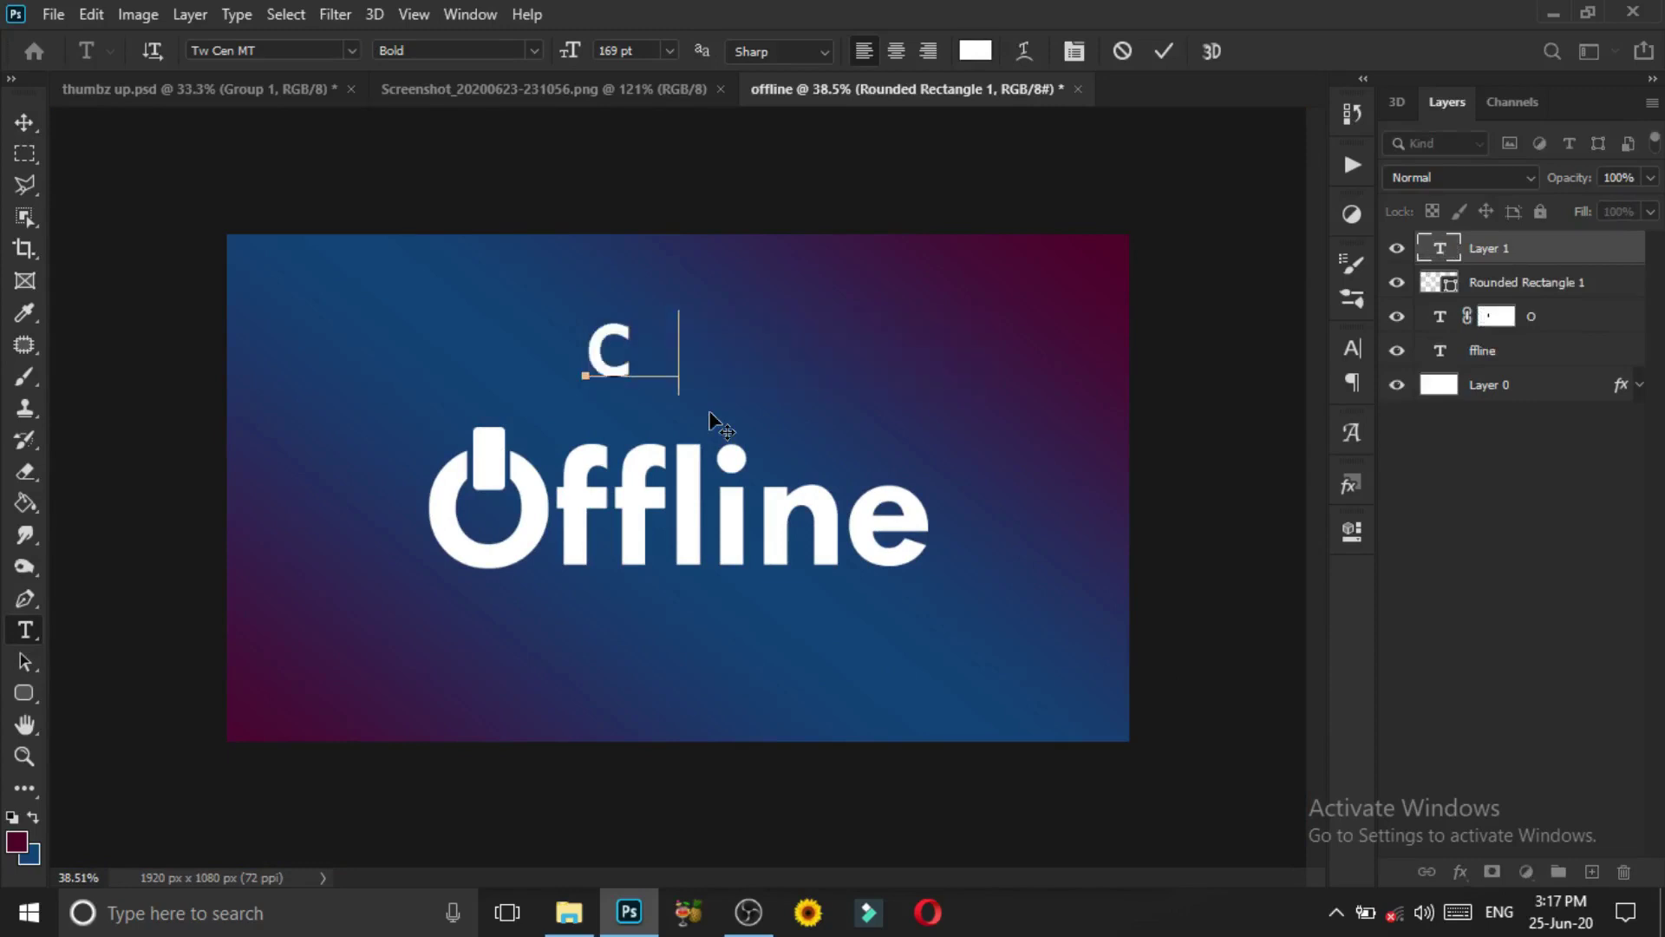
{"action": "type", "text": "URRENT"}
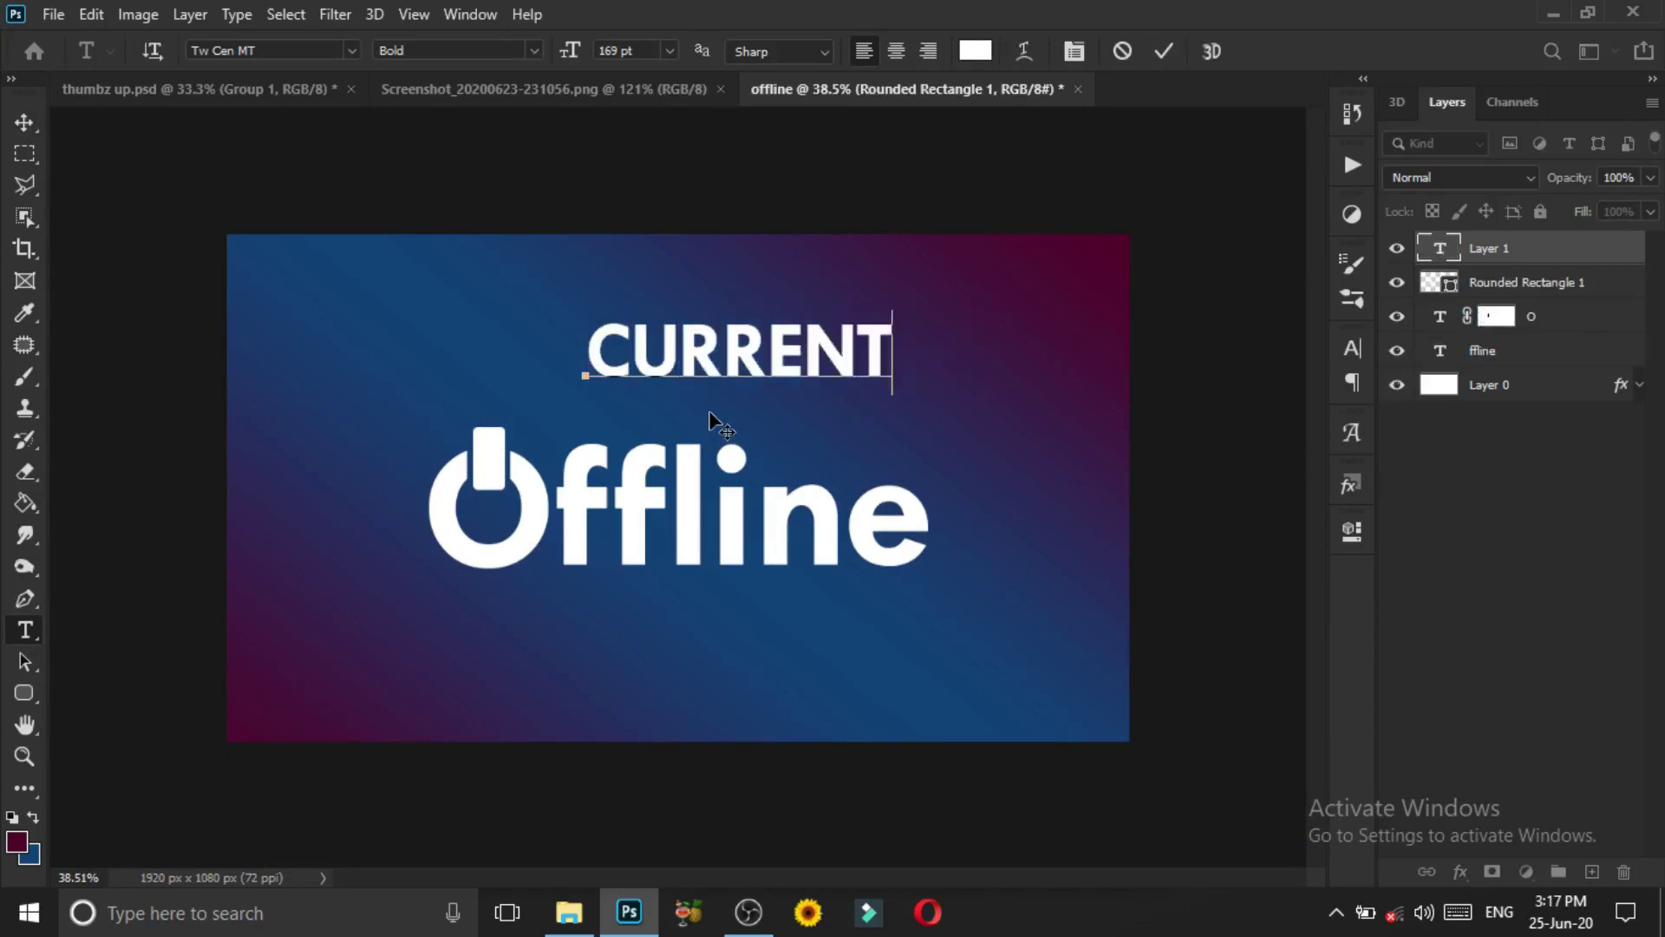
{"action": "type", "text": "LY"}
{"action": "key", "text": "ctrl+Return"}
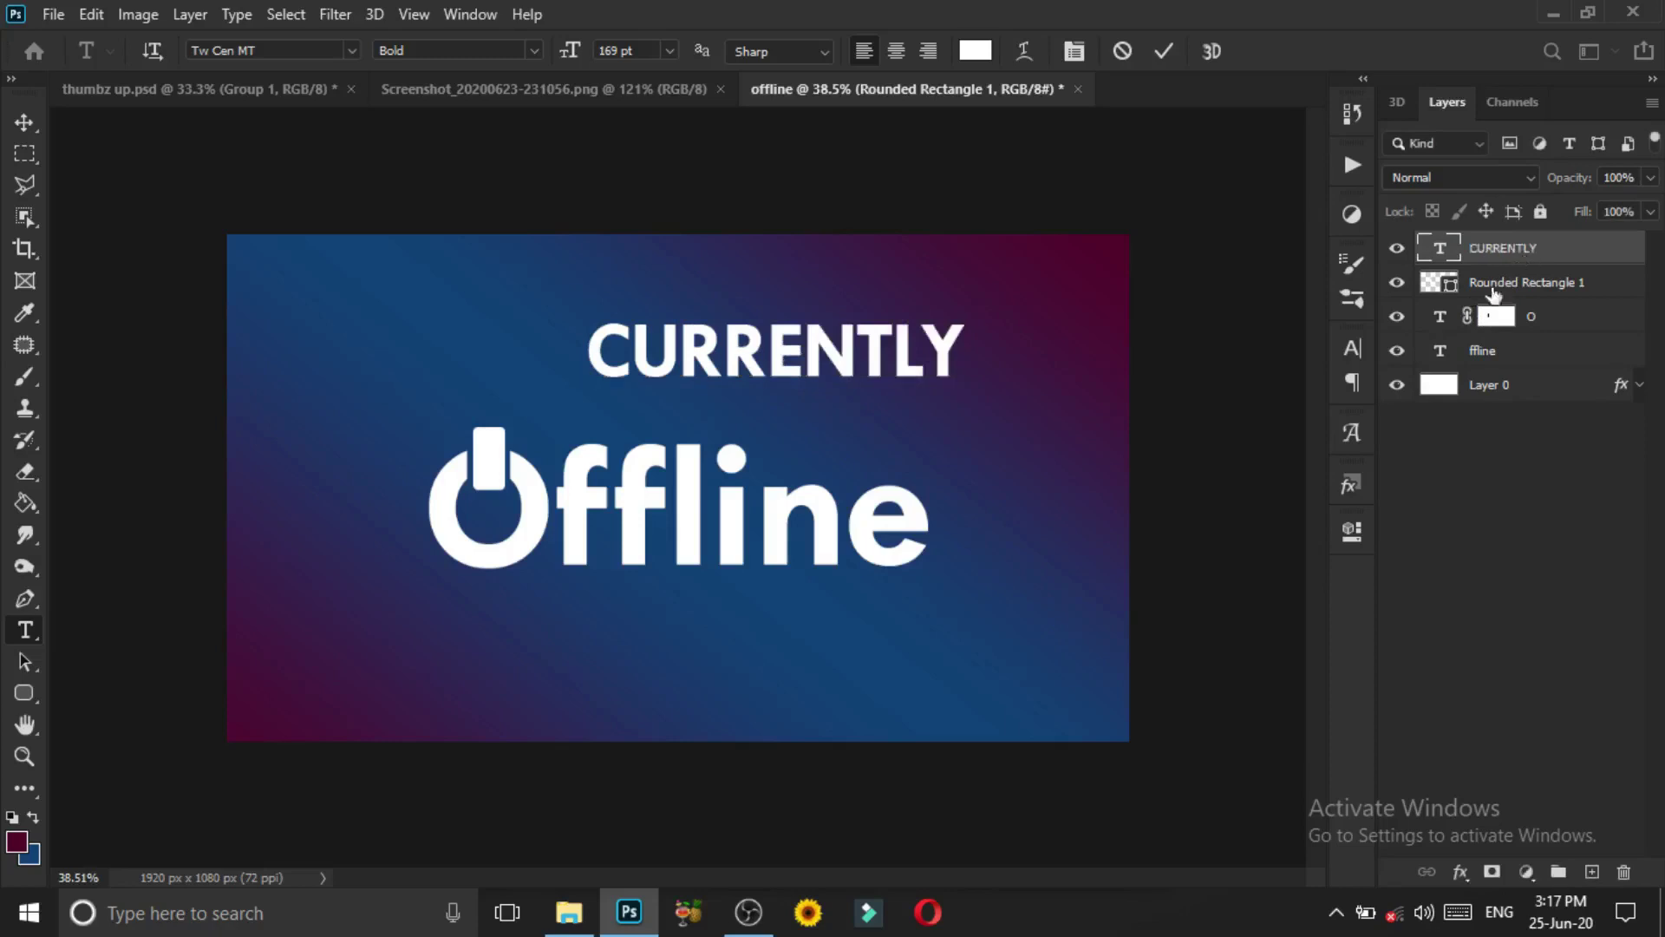
Change CURRENTLY from bold to Tw Cen MT Regular
{"action": "left_click", "coordinate": [1353, 351]}
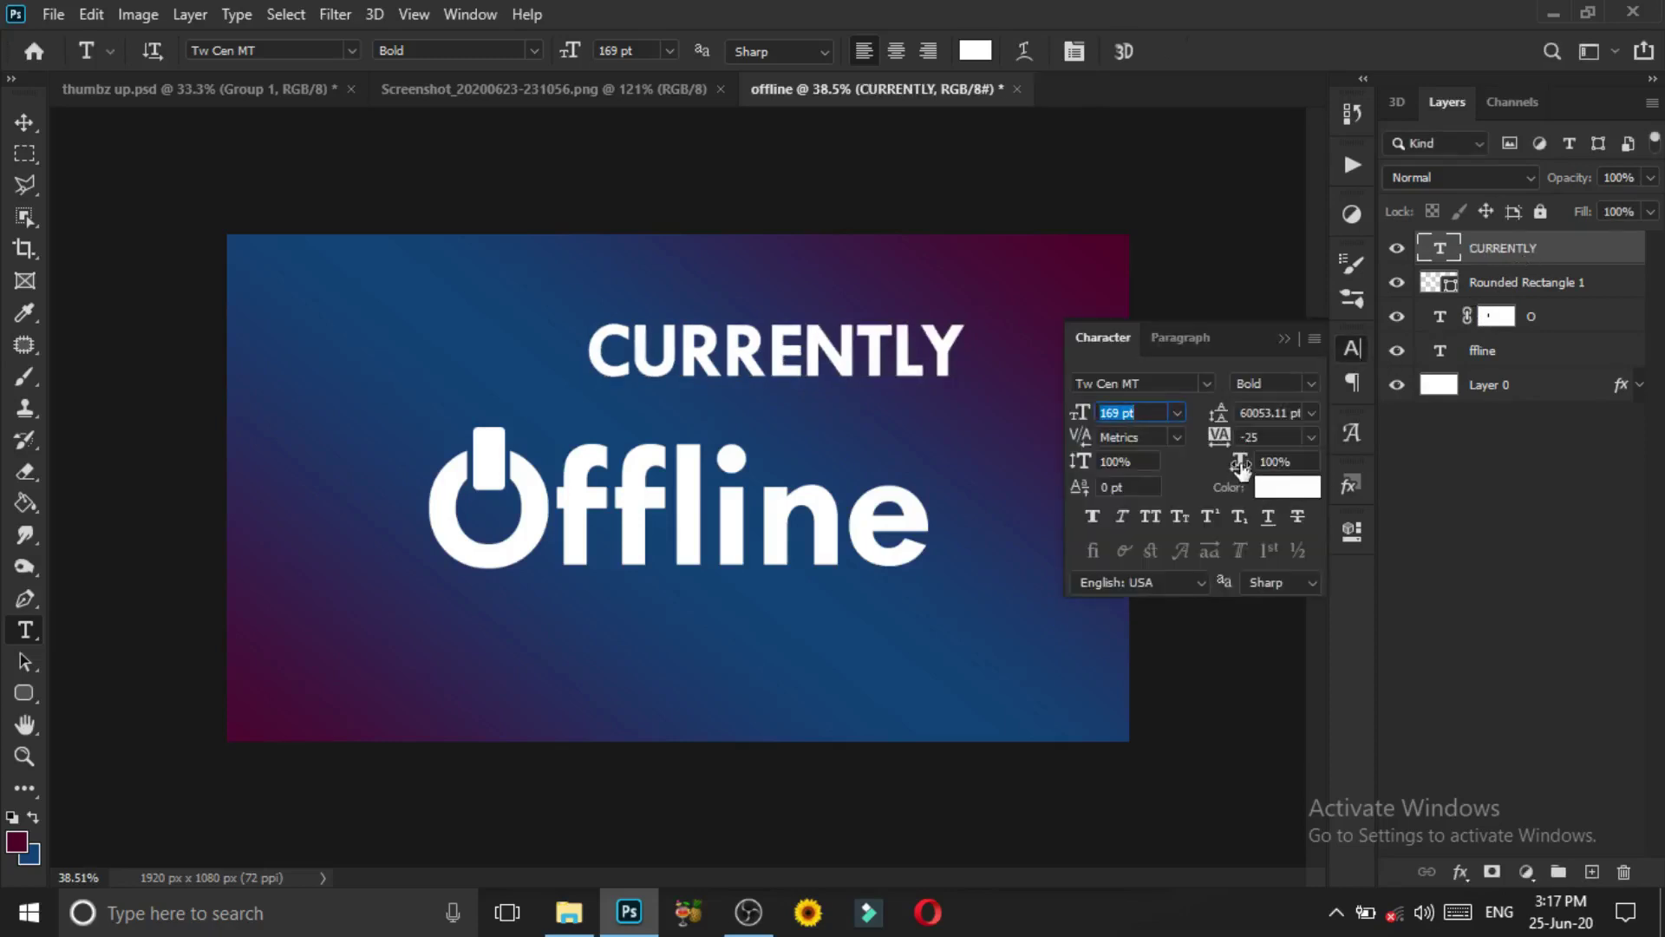
{"action": "left_click", "coordinate": [1204, 383]}
{"action": "left_click", "coordinate": [1203, 383]}
{"action": "left_click", "coordinate": [1310, 384]}
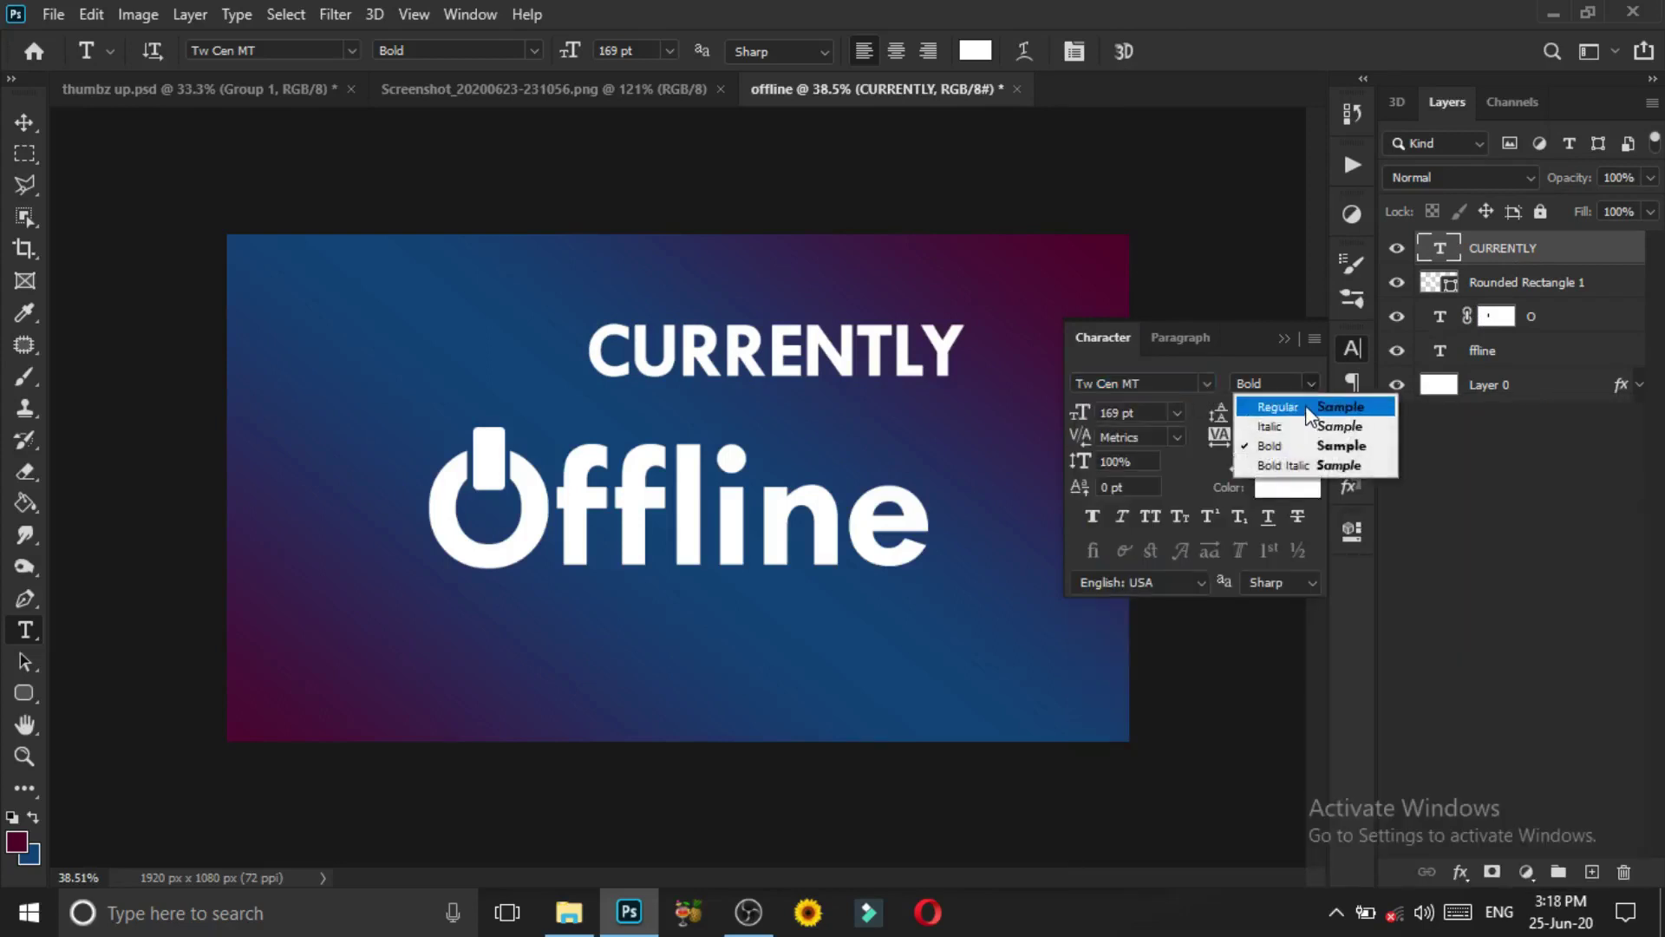
{"action": "left_click", "coordinate": [1282, 407]}
Shrink CURRENTLY to 73 pt, set tracking 25, and centre it above Offline
{"action": "left_click", "coordinate": [26, 131]}
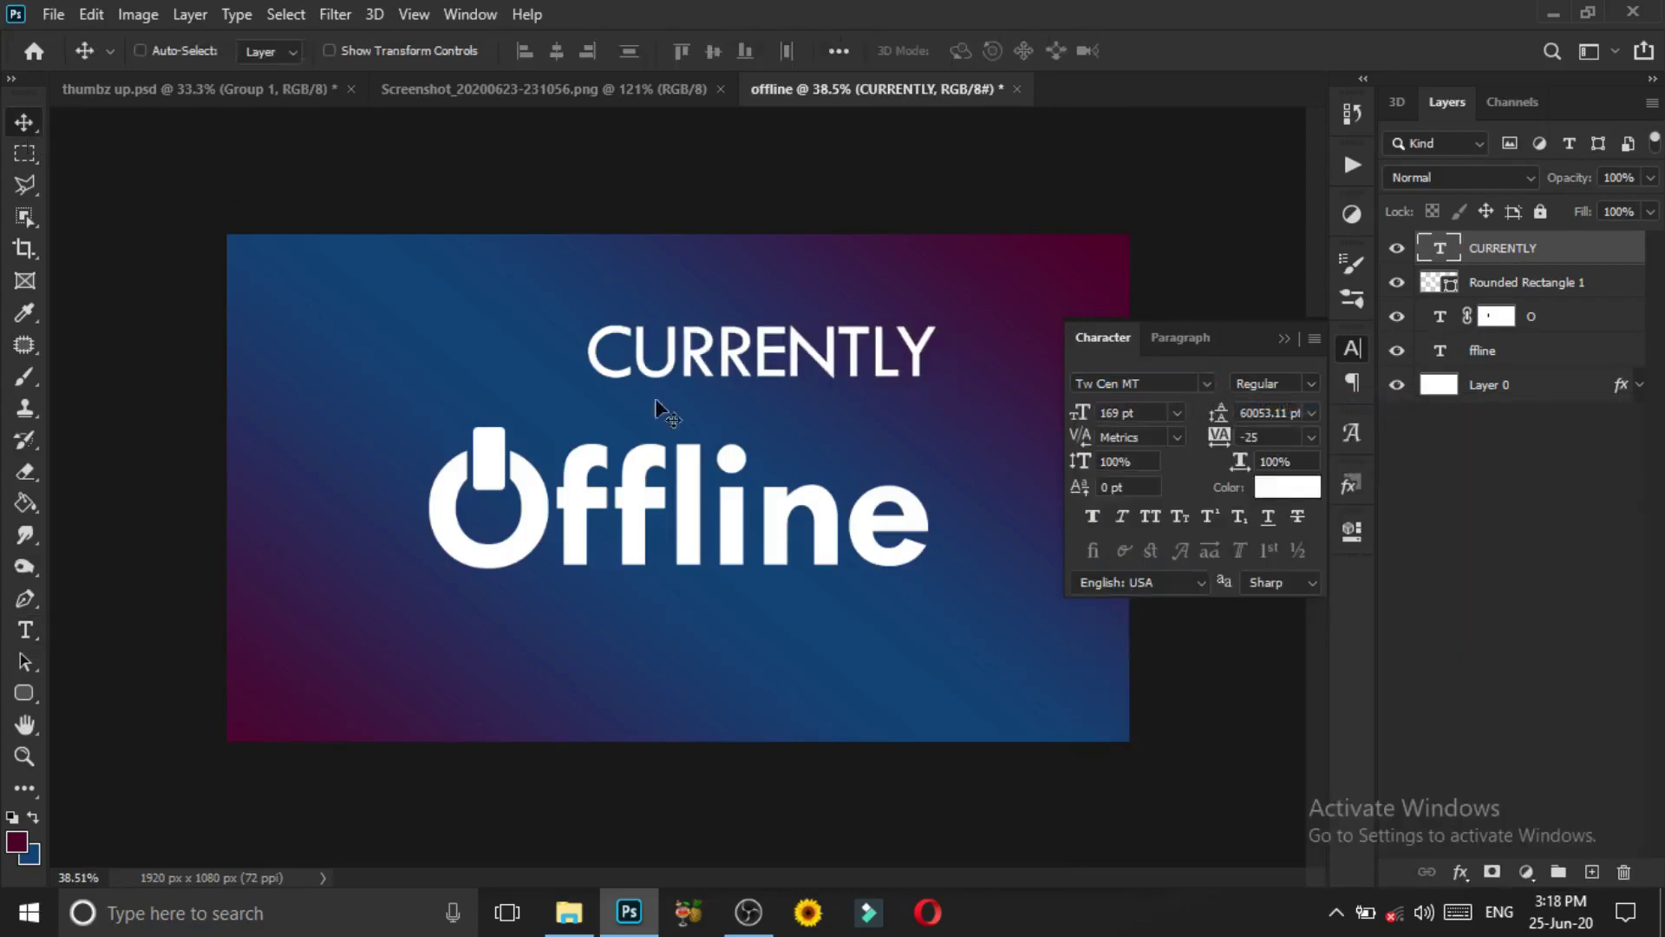
{"action": "left_click_drag", "start_coordinate": [857, 386], "coordinate": [818, 413]}
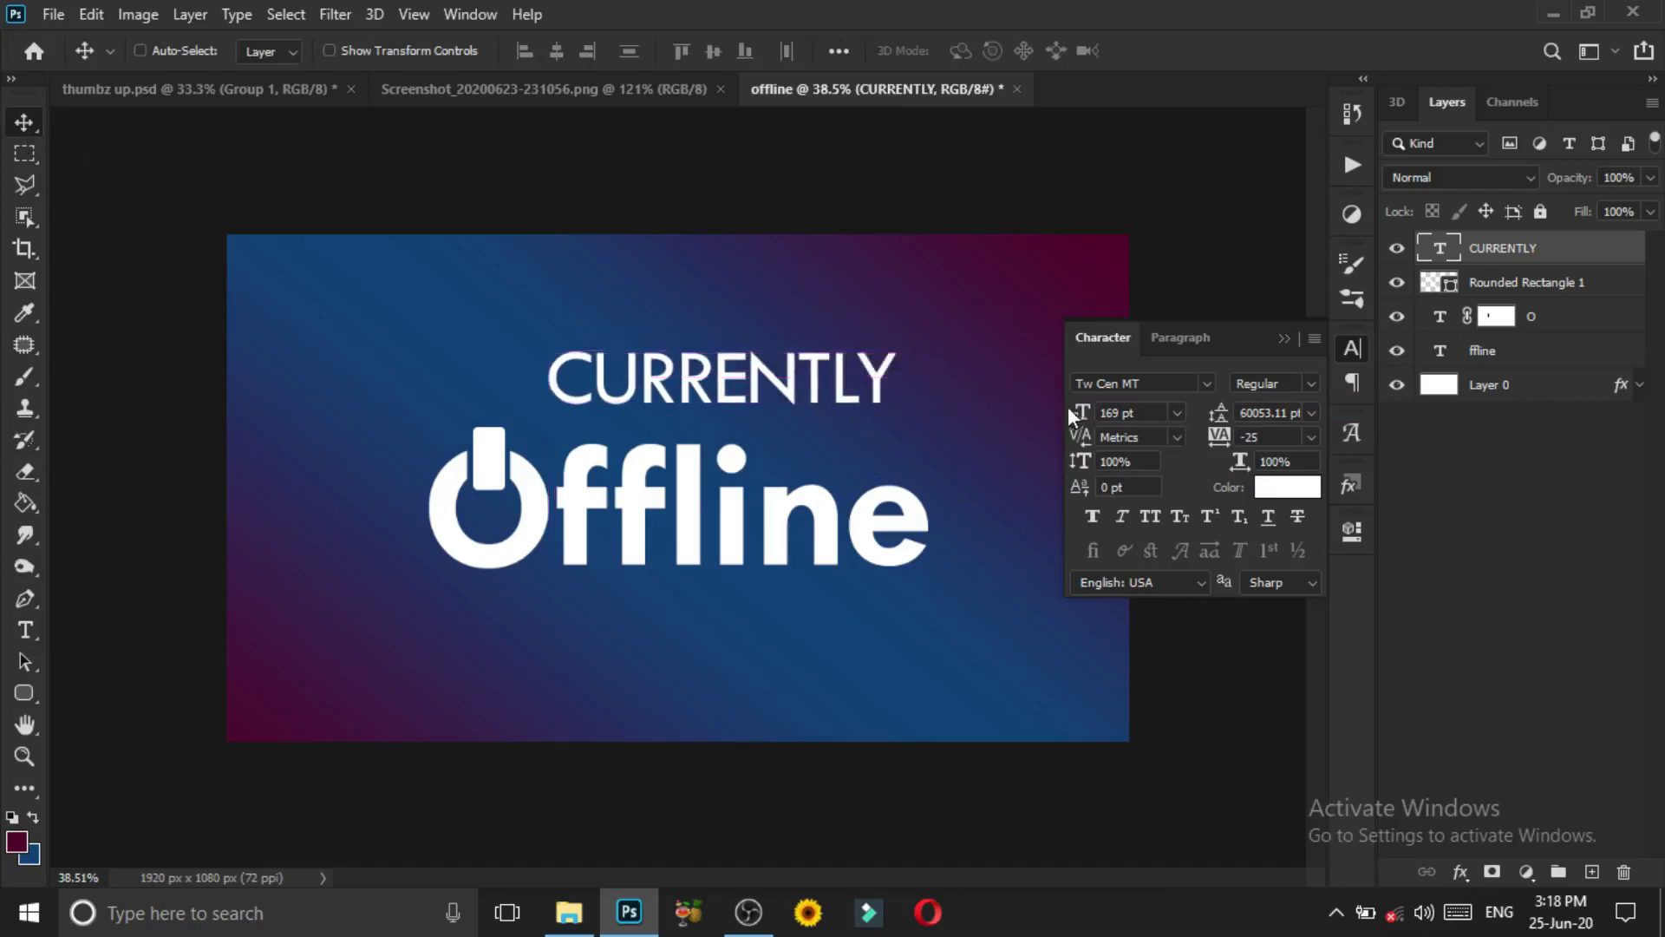
{"action": "left_click_drag", "start_coordinate": [1075, 413], "coordinate": [1073, 424]}
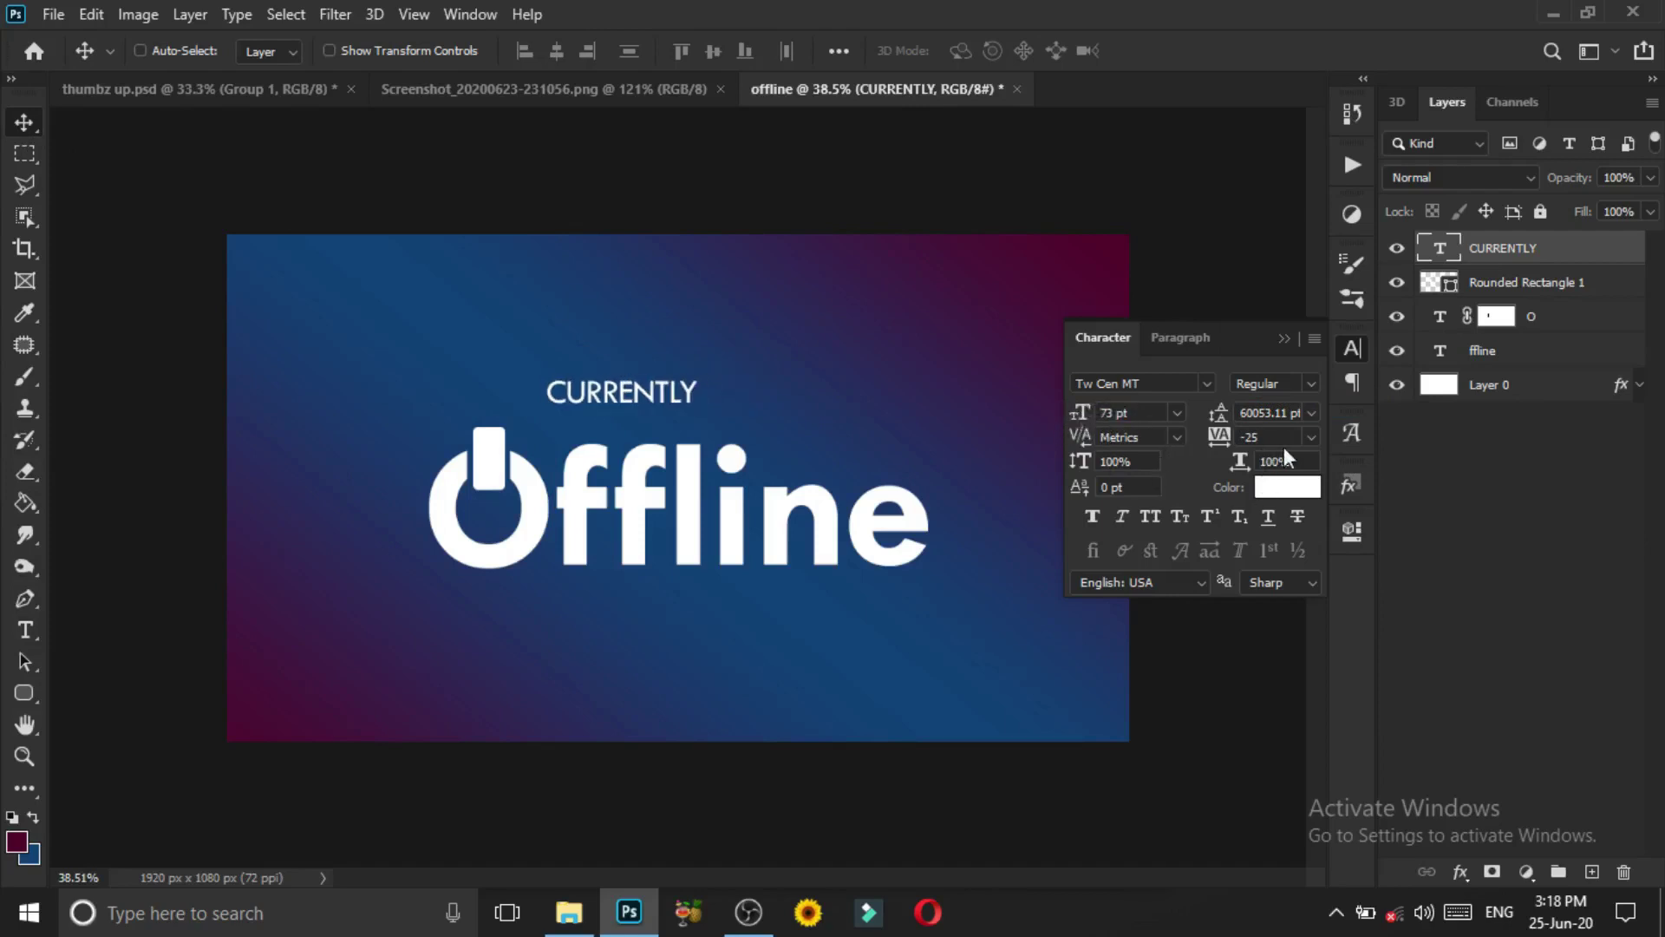
{"action": "left_click", "coordinate": [1311, 436]}
{"action": "left_click", "coordinate": [1282, 654]}
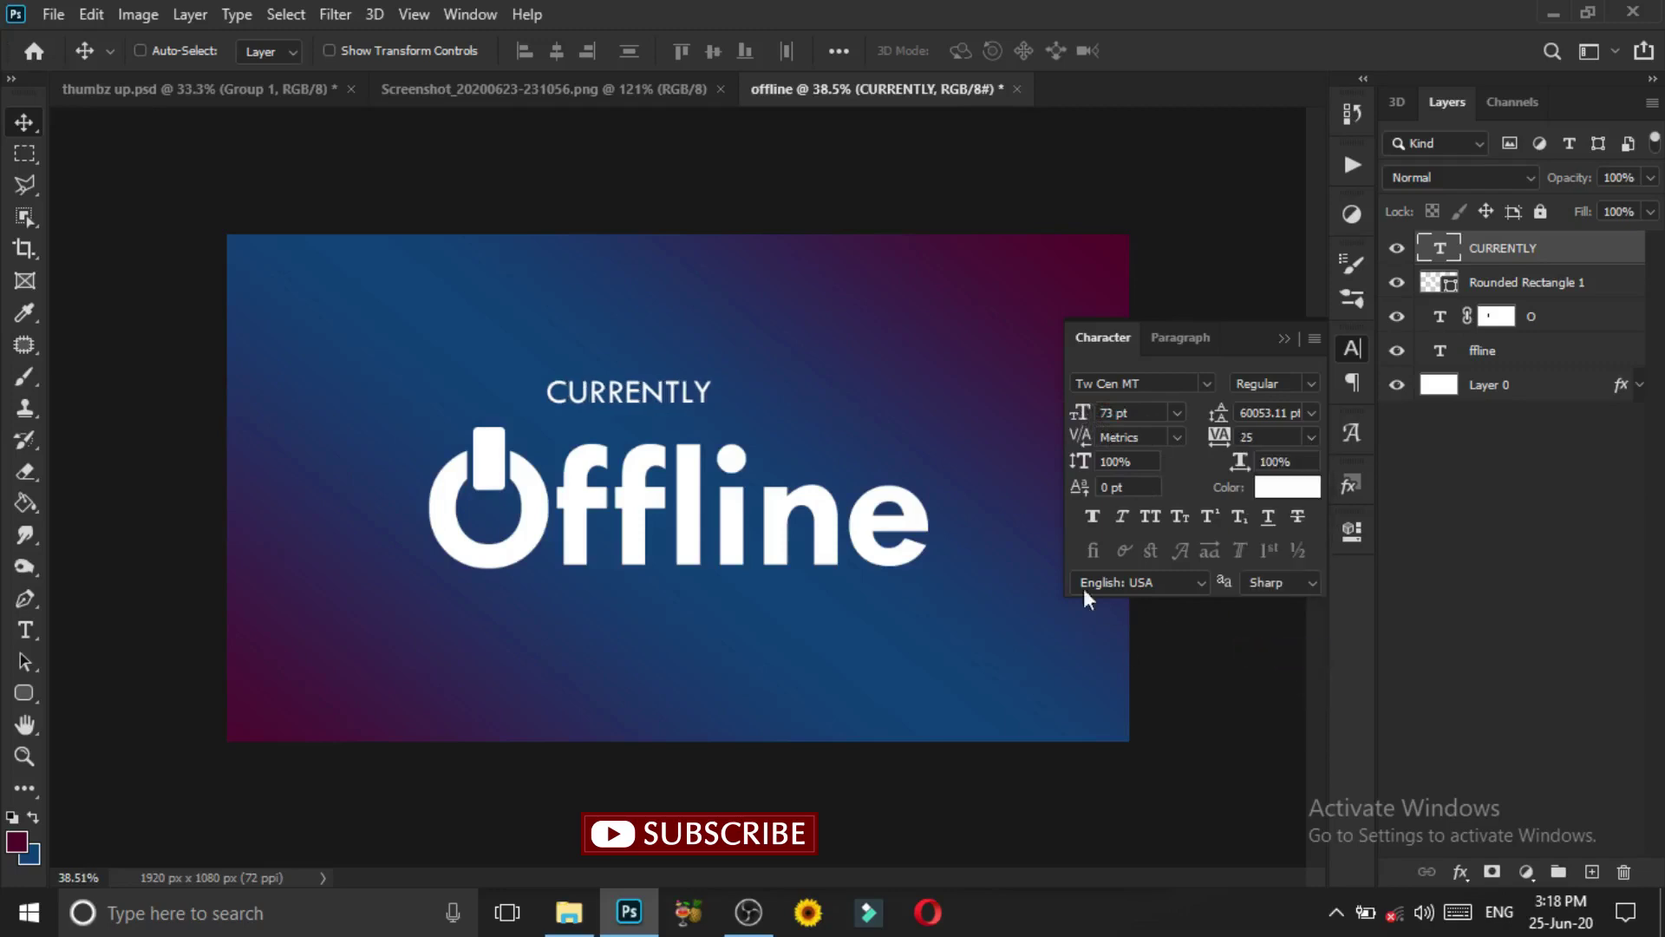
{"action": "left_click_drag", "start_coordinate": [656, 398], "coordinate": [725, 421]}
{"action": "left_click_drag", "start_coordinate": [709, 423], "coordinate": [709, 423]}
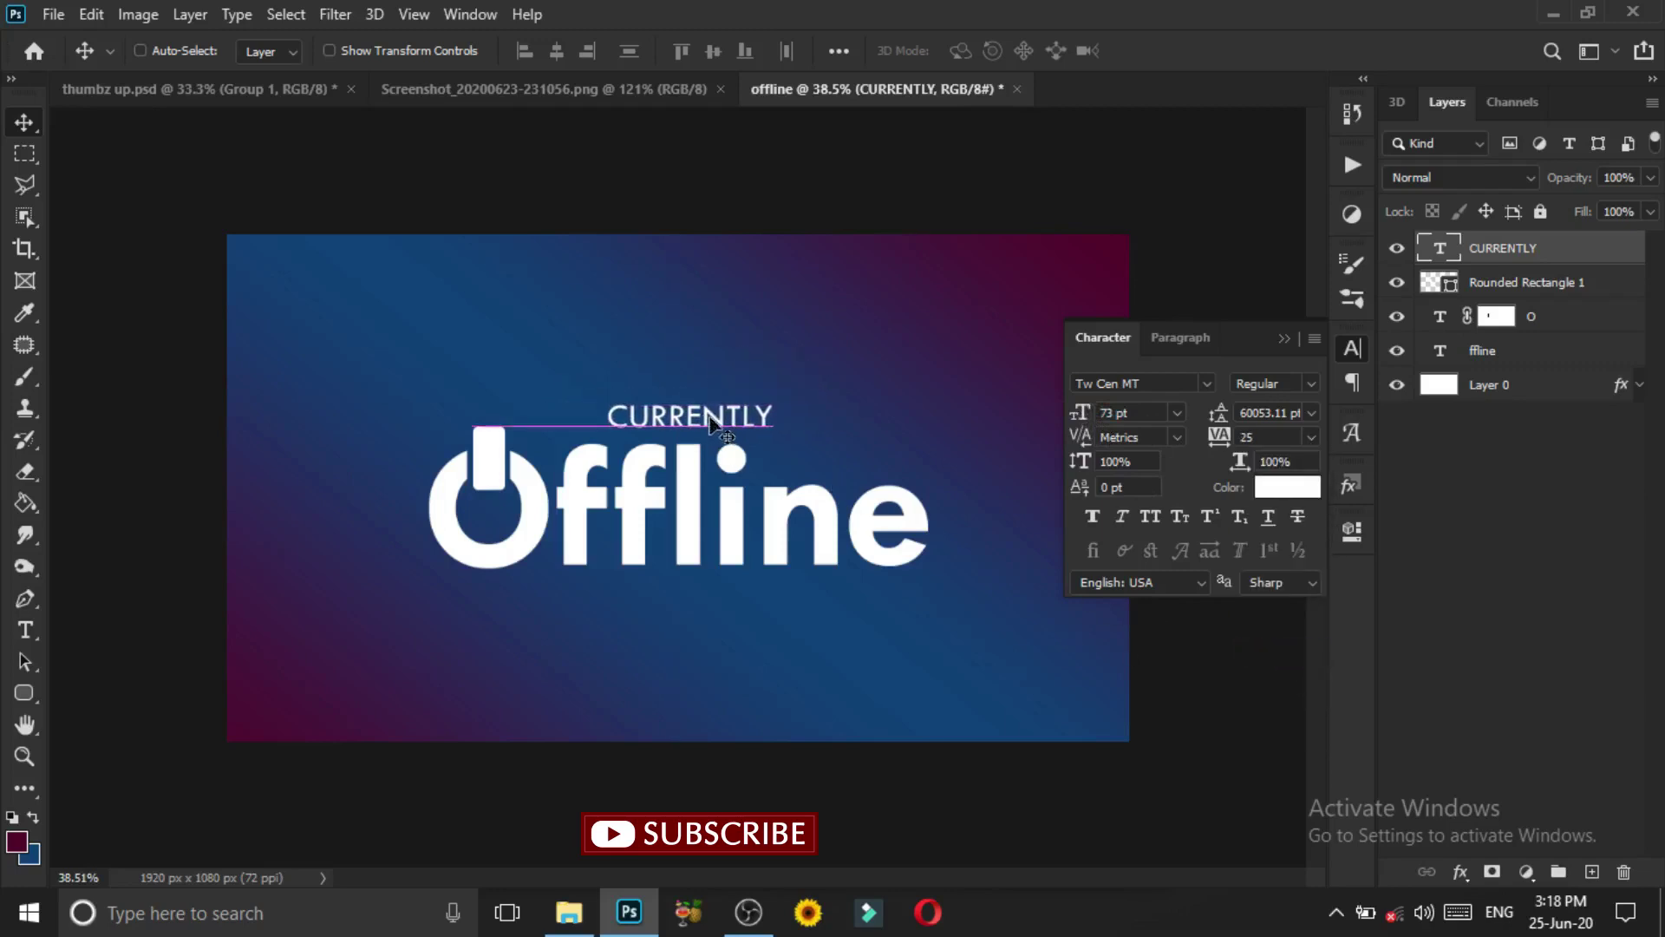
{"action": "scroll", "coordinate": [685, 477], "scroll_direction": "down", "scroll_amount": 2}
{"action": "scroll", "coordinate": [685, 477], "scroll_direction": "up", "scroll_amount": 4}
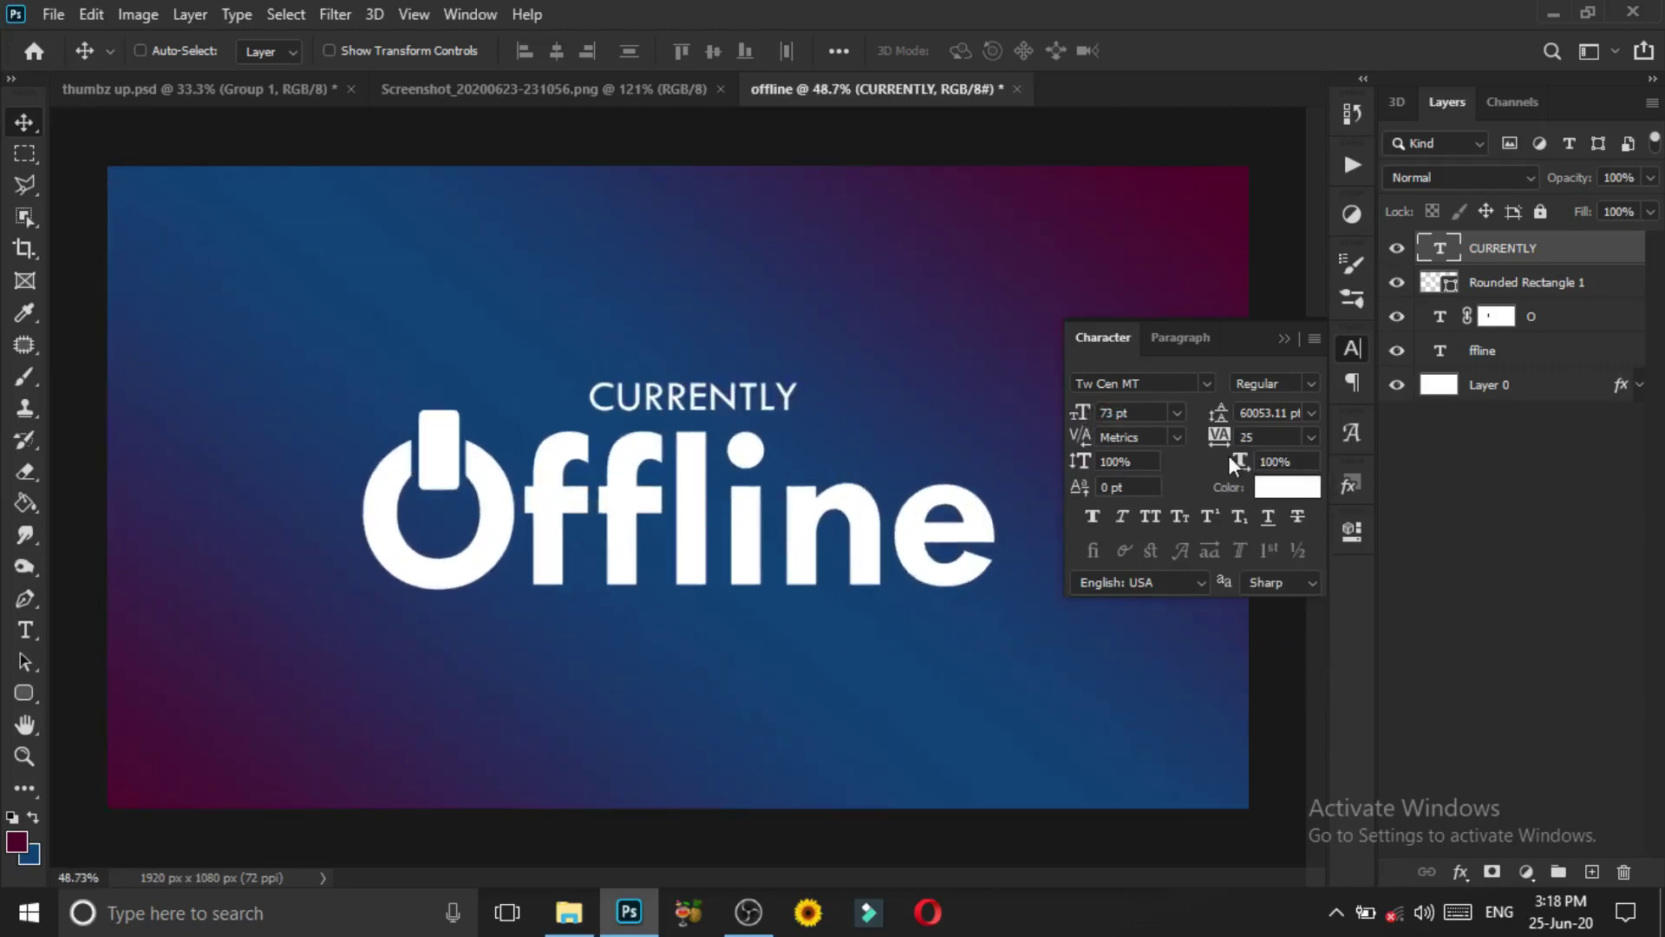
Widen CURRENTLY's letter spacing to a tracking of 50
{"action": "left_click_drag", "start_coordinate": [1220, 443], "coordinate": [835, 427]}
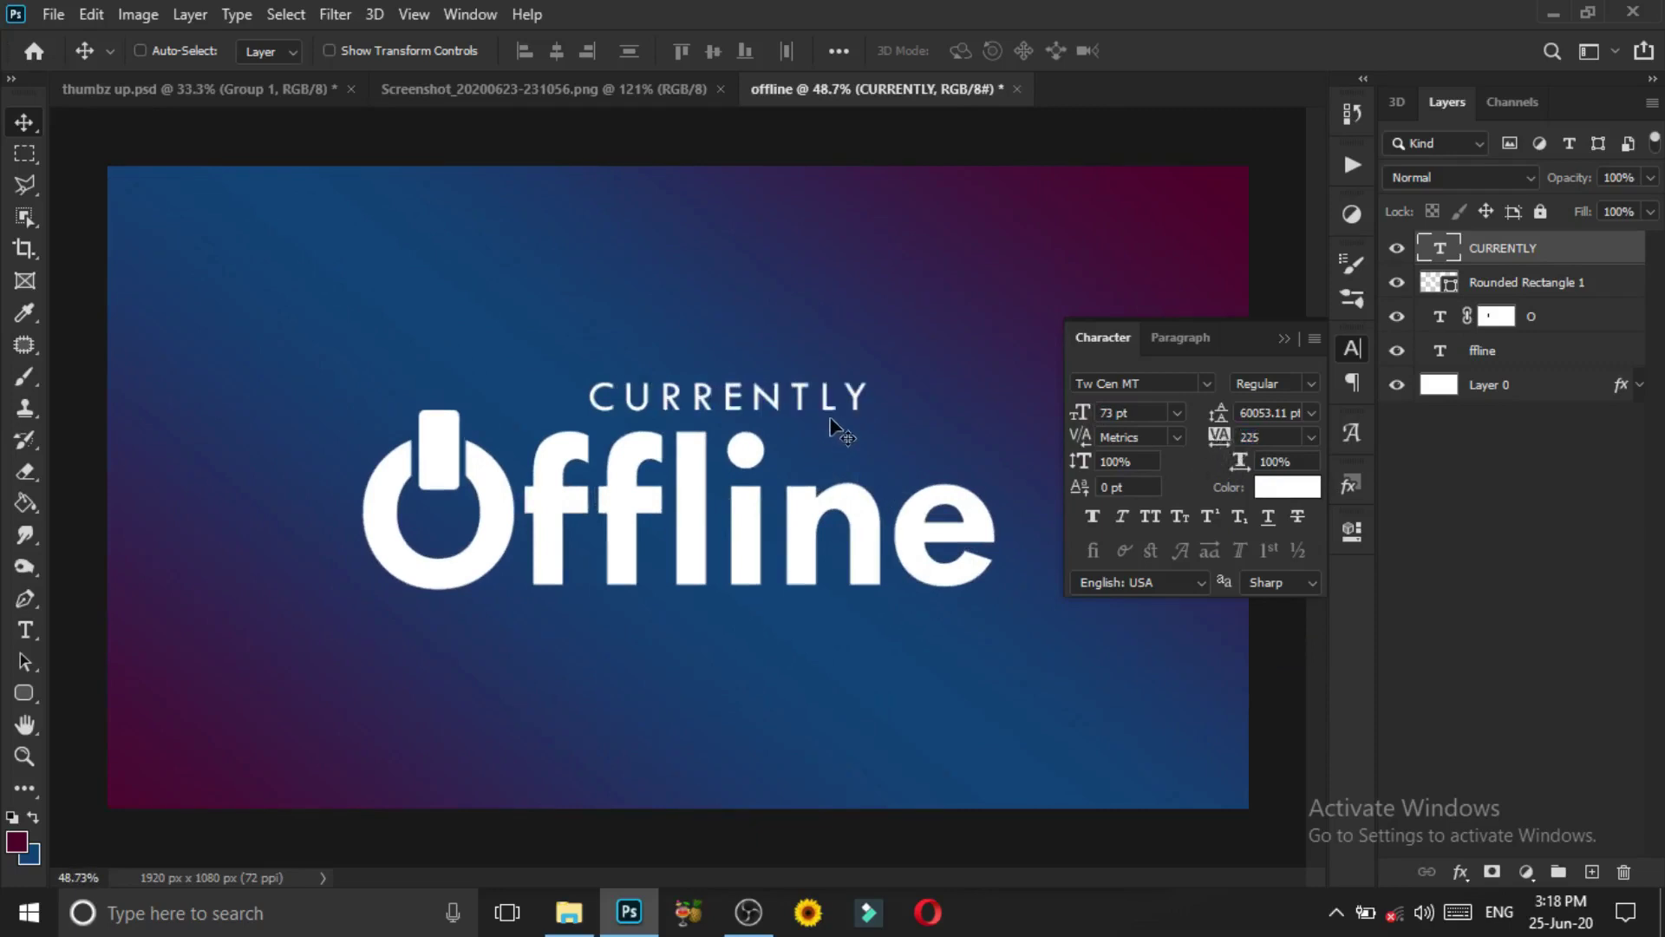
{"action": "left_click", "coordinate": [1312, 437]}
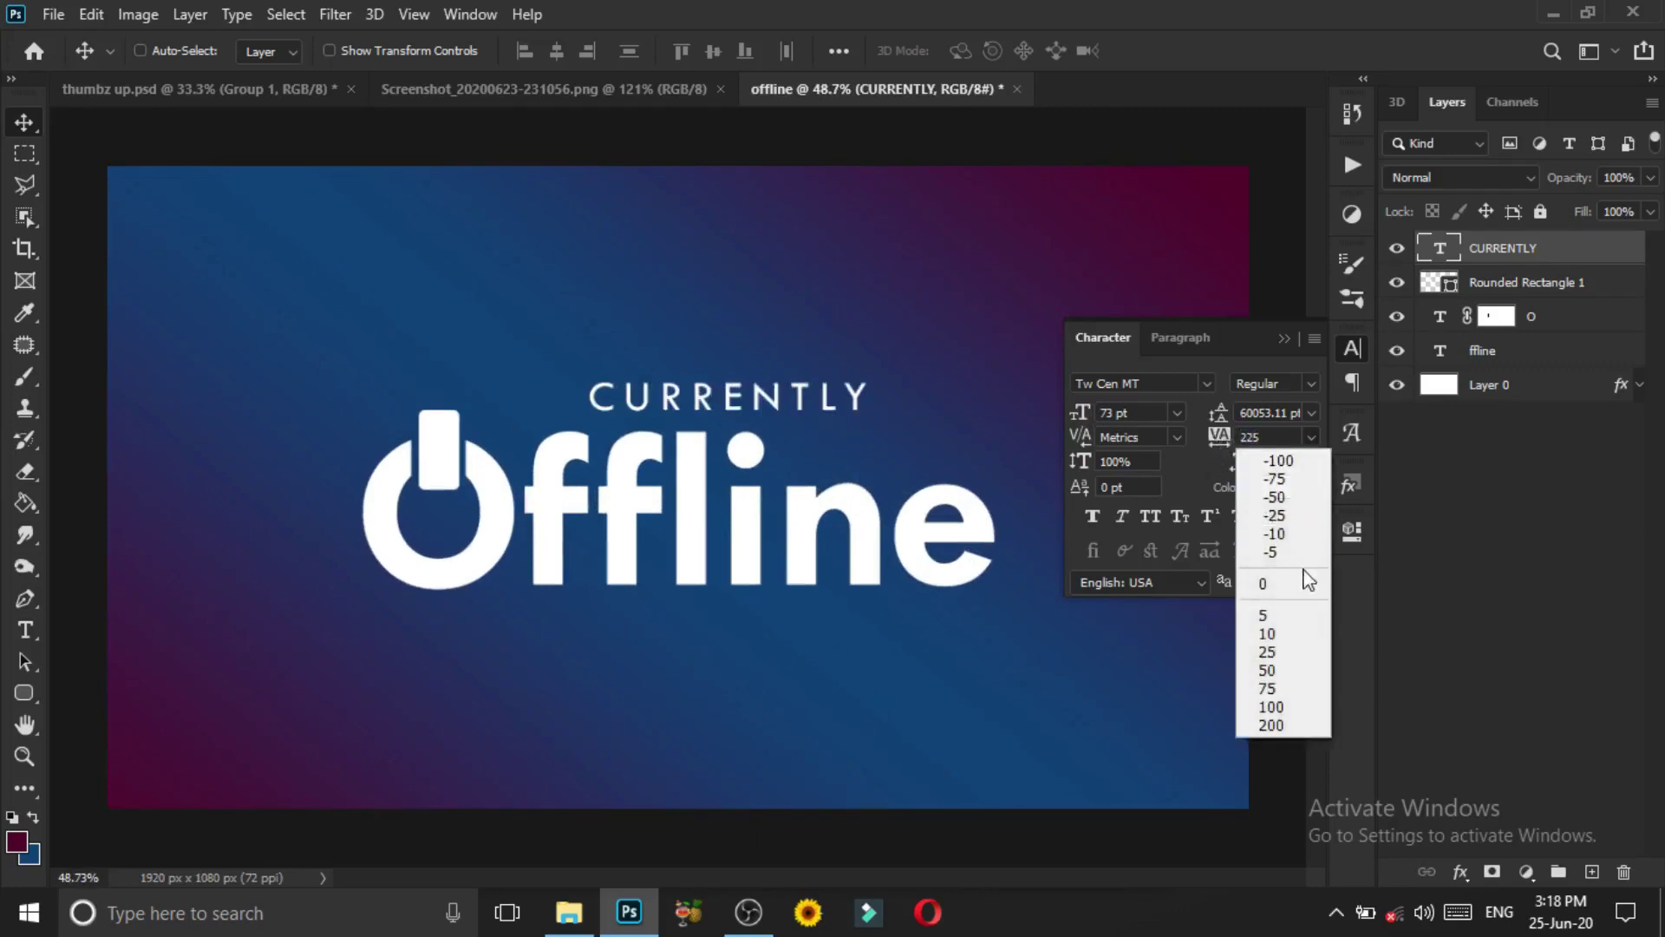
{"action": "left_click", "coordinate": [1275, 666]}
{"action": "scroll", "coordinate": [805, 429], "scroll_direction": "down", "scroll_amount": 3}
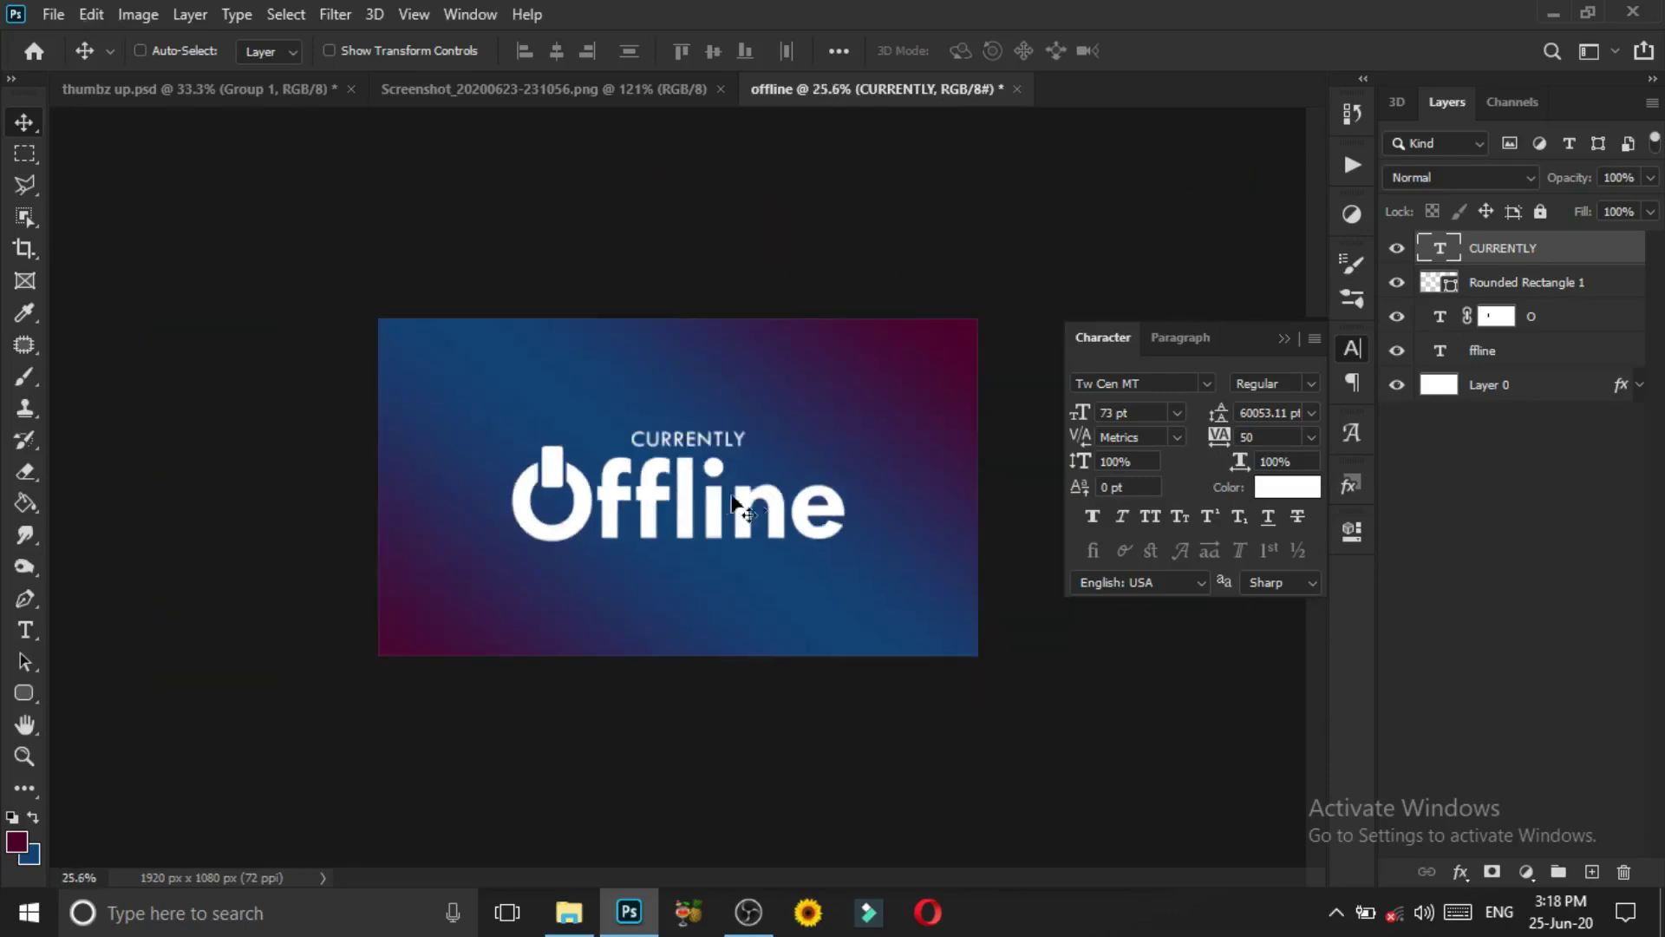
{"action": "scroll", "coordinate": [805, 429], "scroll_direction": "up", "scroll_amount": 2}
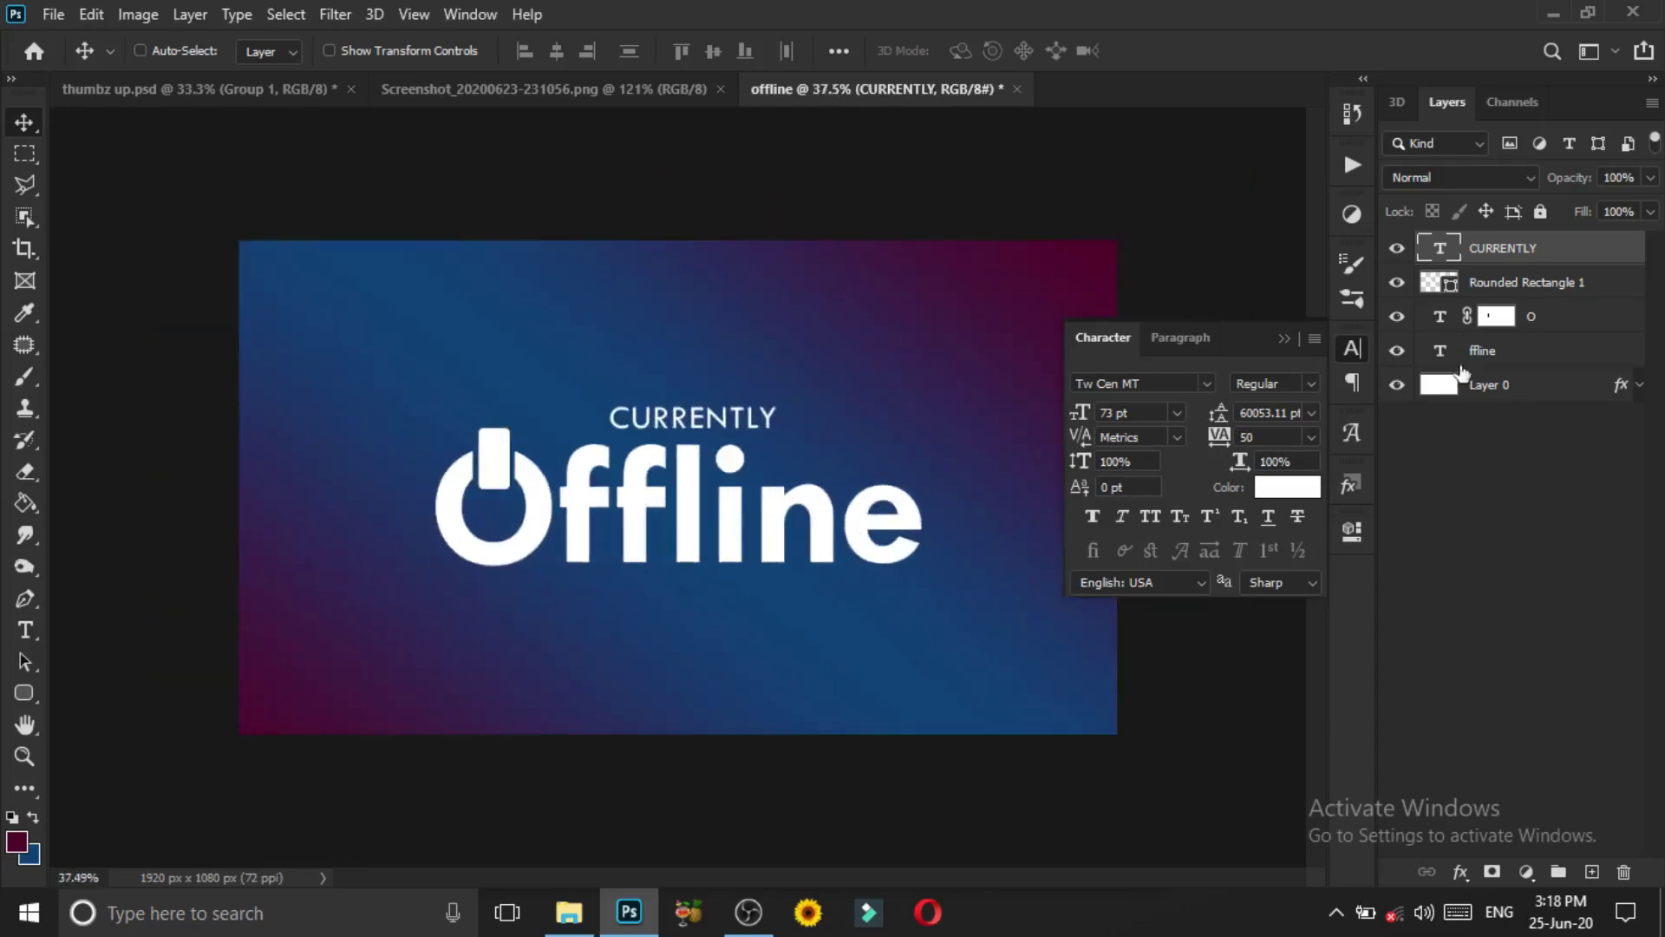
Move CURRENTLY and Offline up together and nudge them slightly left
{"action": "left_click", "coordinate": [1531, 355], "text": "shift"}
{"action": "left_click_drag", "start_coordinate": [749, 594], "coordinate": [749, 580]}
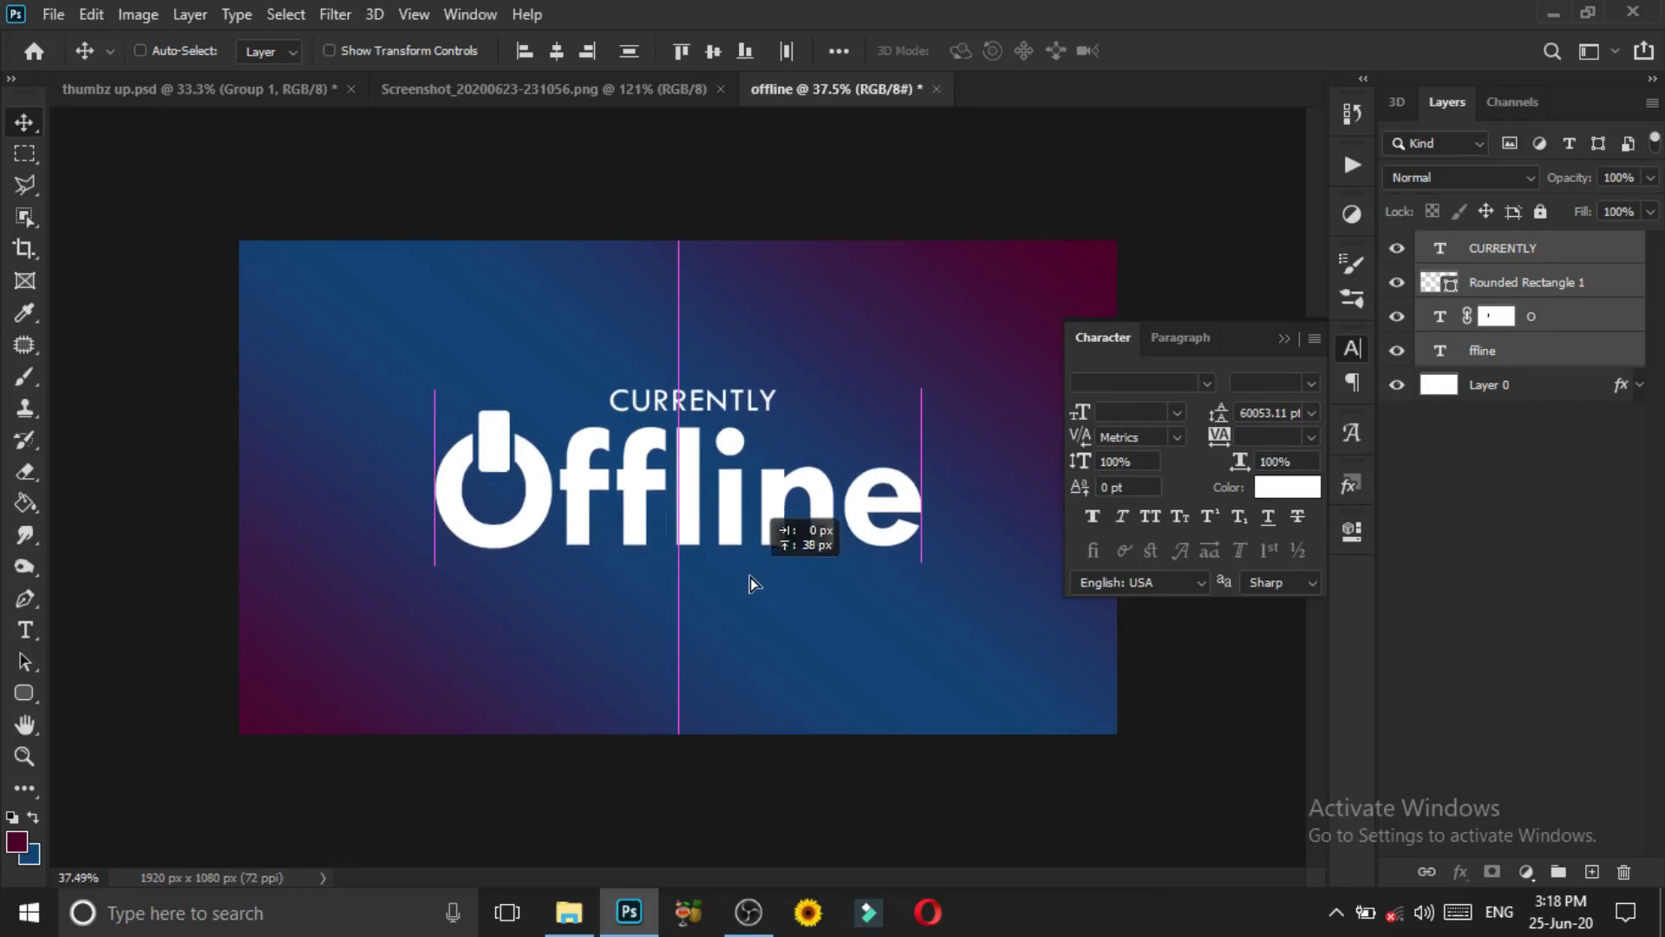
{"action": "scroll", "coordinate": [873, 526], "scroll_direction": "down", "scroll_amount": 2}
{"action": "scroll", "coordinate": [873, 530], "scroll_direction": "up", "scroll_amount": 1}
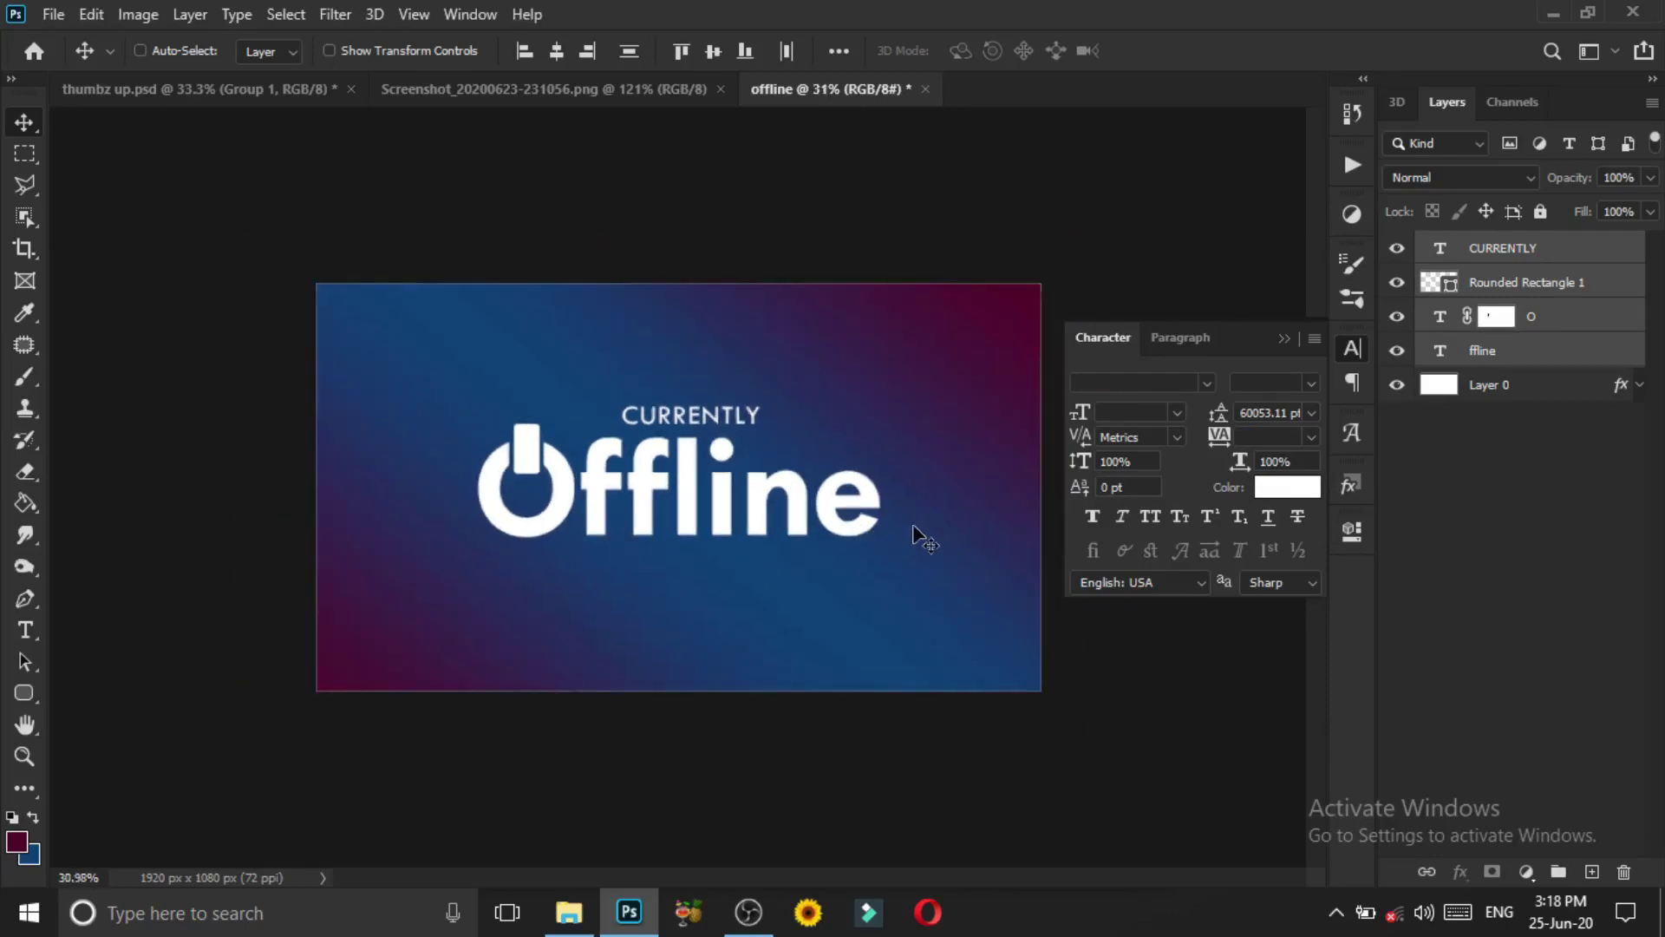
{"action": "key", "text": "shift+Left"}
{"action": "scroll", "coordinate": [914, 530], "scroll_direction": "up", "scroll_amount": 2}
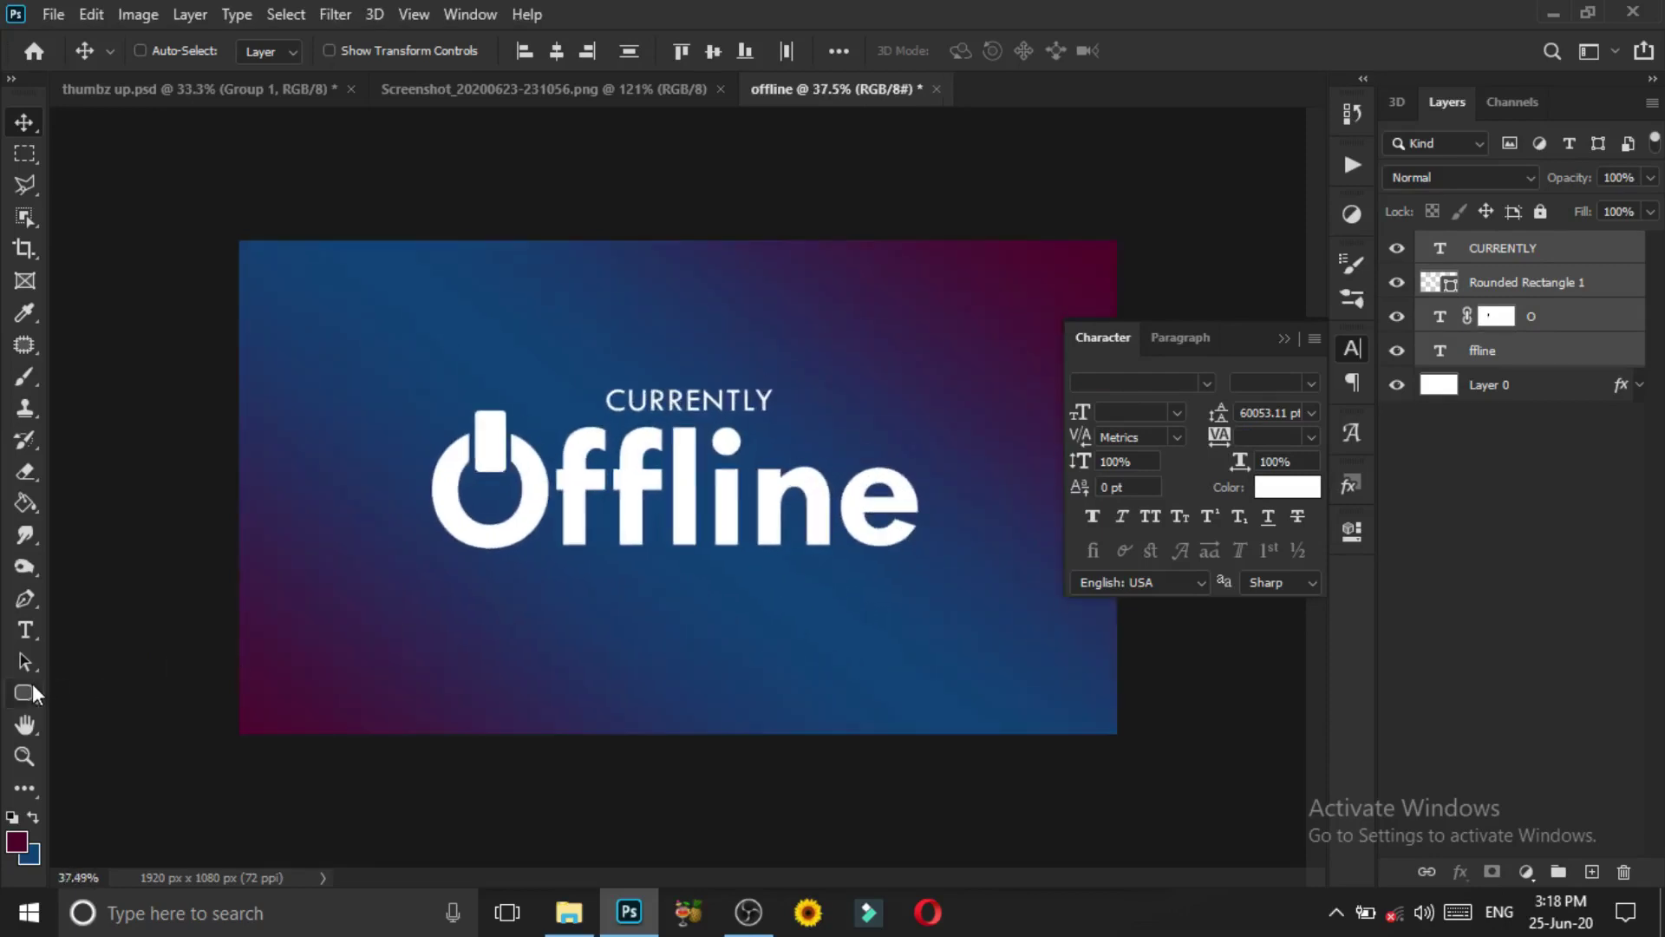
{"action": "right_click", "coordinate": [33, 683]}
Draw a 360×4 px white rectangle line and position it just beneath Offline
{"action": "left_click", "coordinate": [90, 690]}
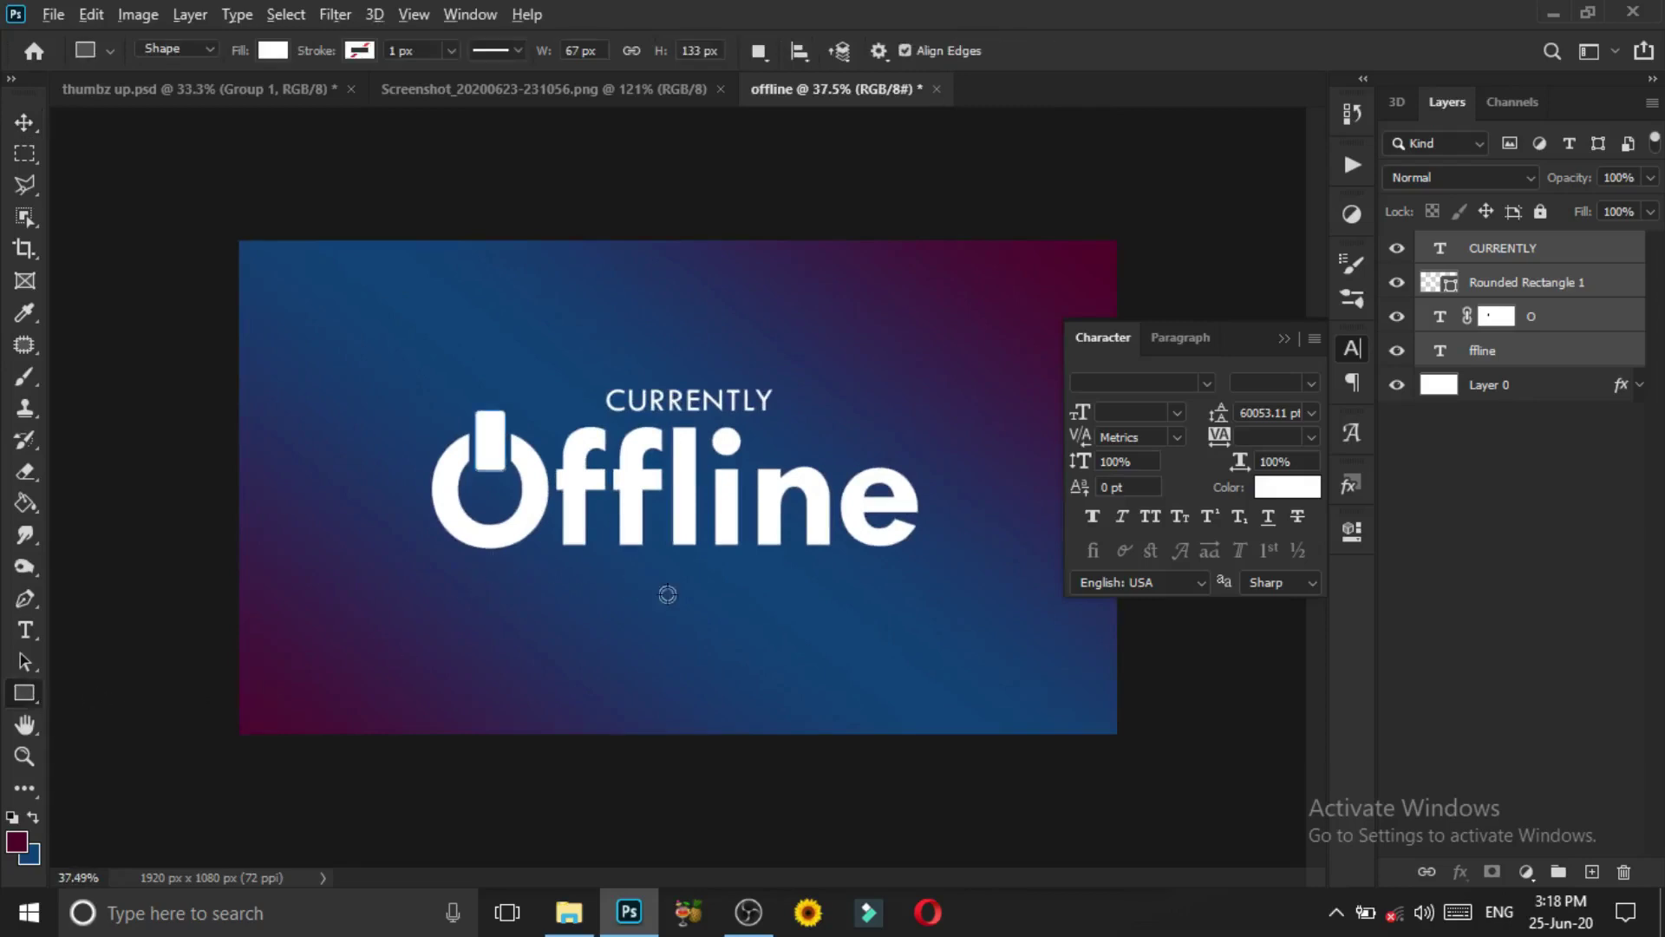
{"action": "scroll", "coordinate": [667, 594], "scroll_direction": "up", "scroll_amount": 4}
{"action": "scroll", "coordinate": [767, 417], "scroll_direction": "up", "scroll_amount": 2}
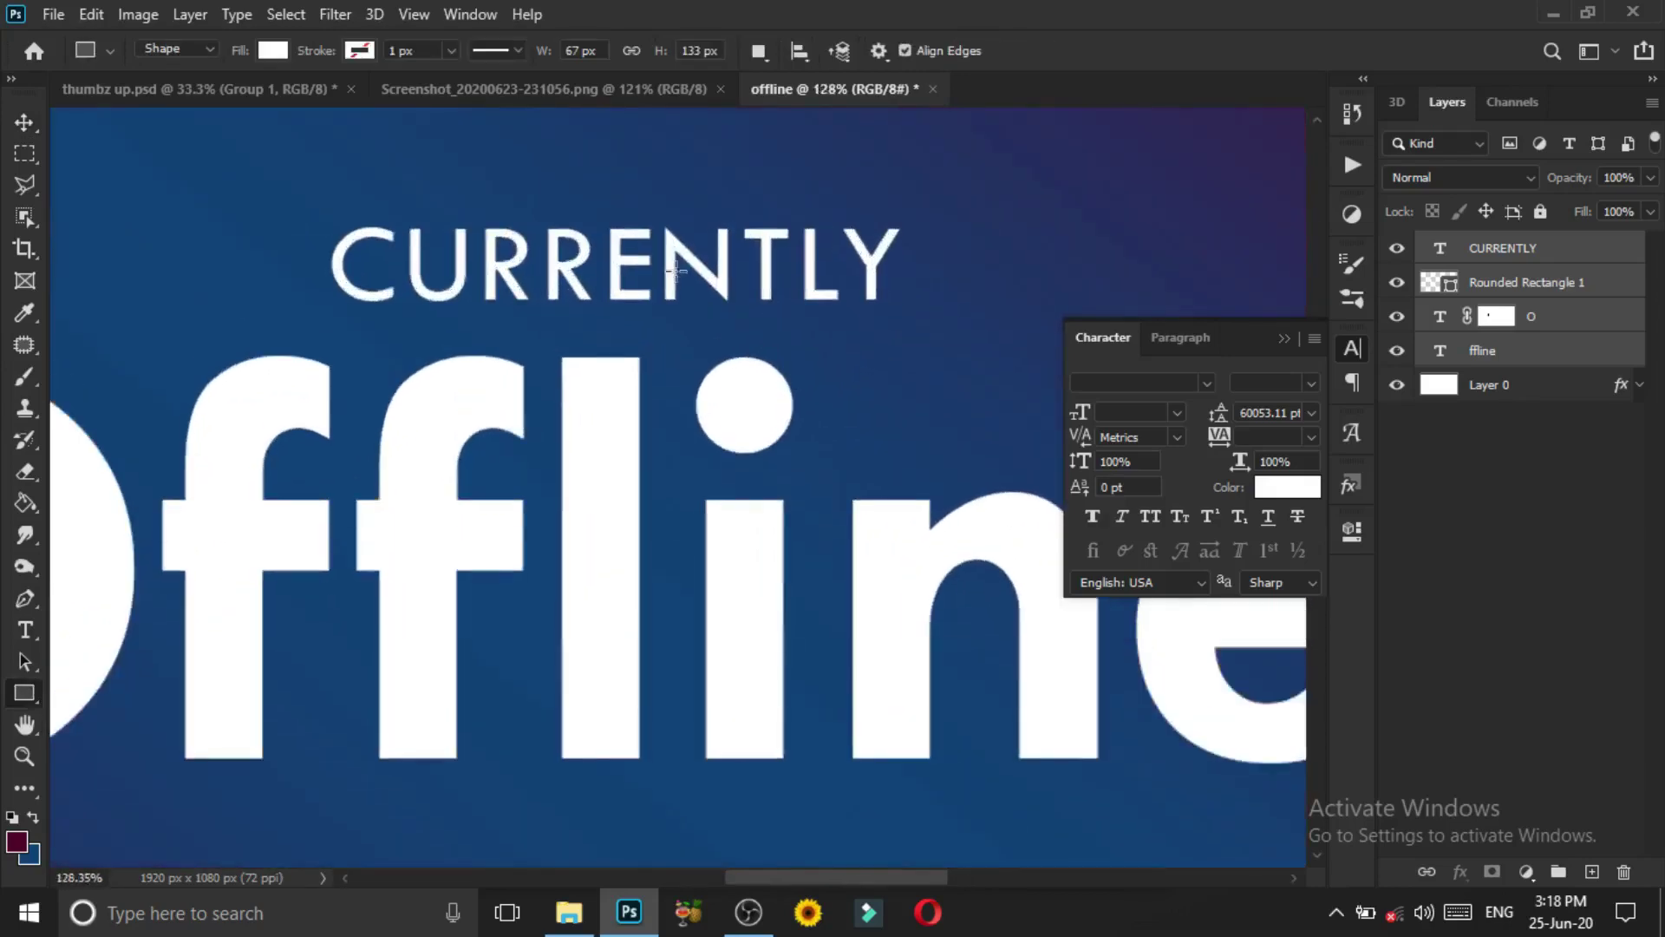
{"action": "scroll", "coordinate": [261, 415], "scroll_direction": "up", "scroll_amount": 3}
{"action": "left_click_drag", "start_coordinate": [227, 413], "coordinate": [1052, 410]}
{"action": "scroll", "coordinate": [922, 486], "scroll_direction": "down", "scroll_amount": 3}
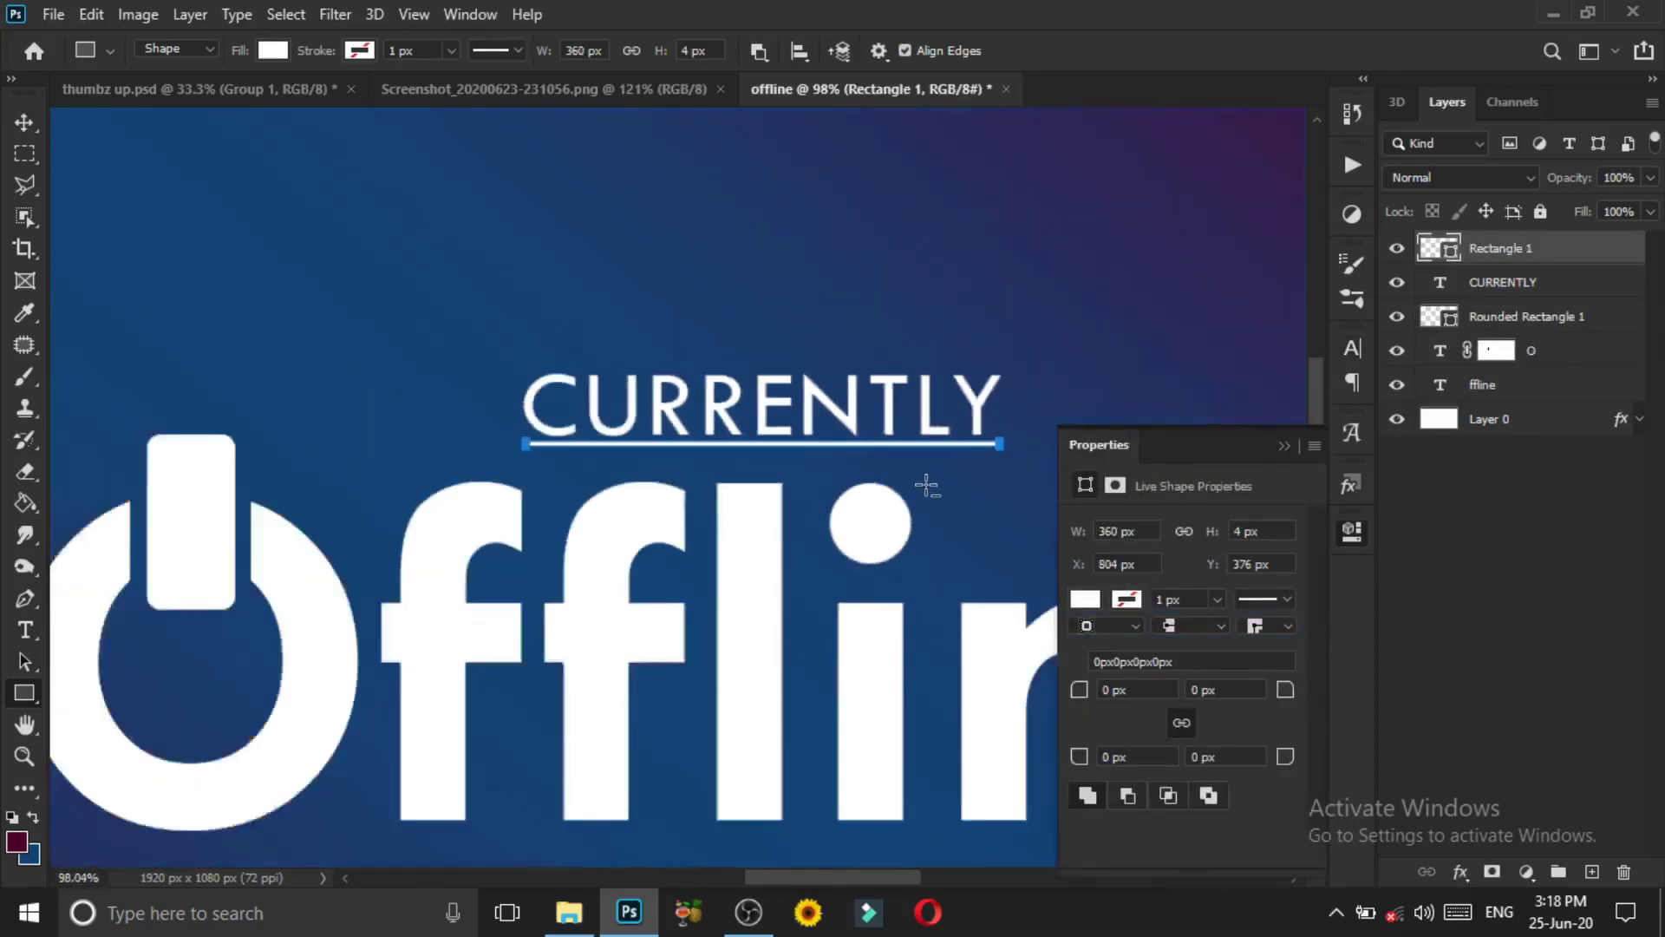
{"action": "left_click", "coordinate": [29, 122]}
{"action": "scroll", "coordinate": [743, 464], "scroll_direction": "down", "scroll_amount": 1}
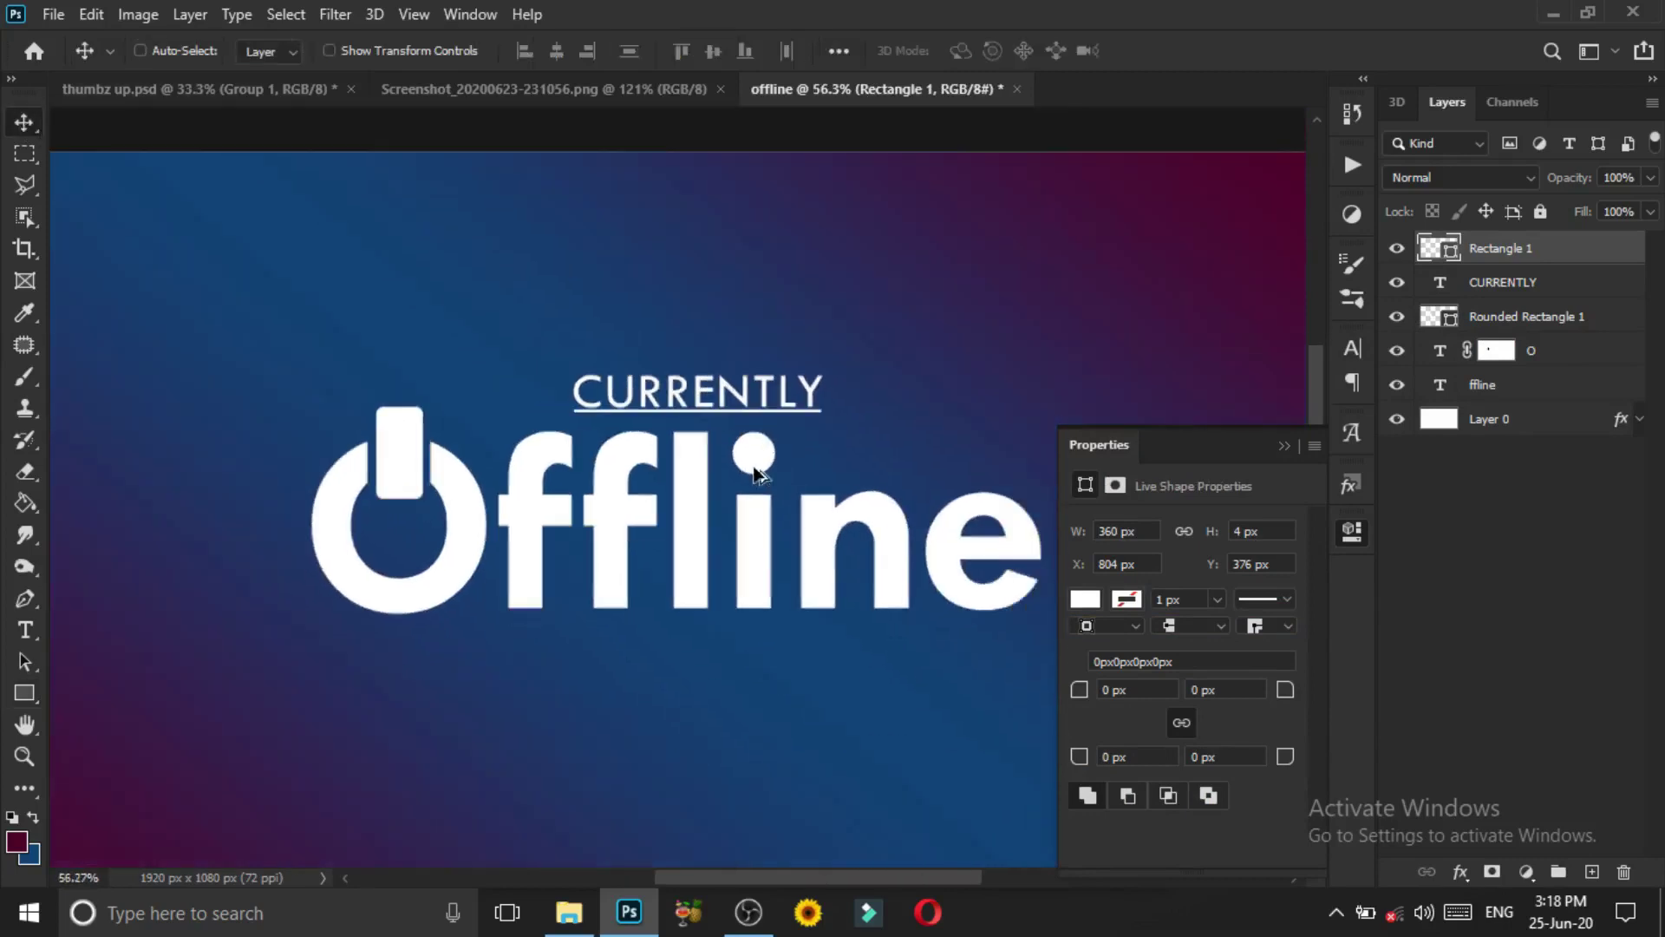
{"action": "left_click_drag", "start_coordinate": [722, 423], "coordinate": [732, 643]}
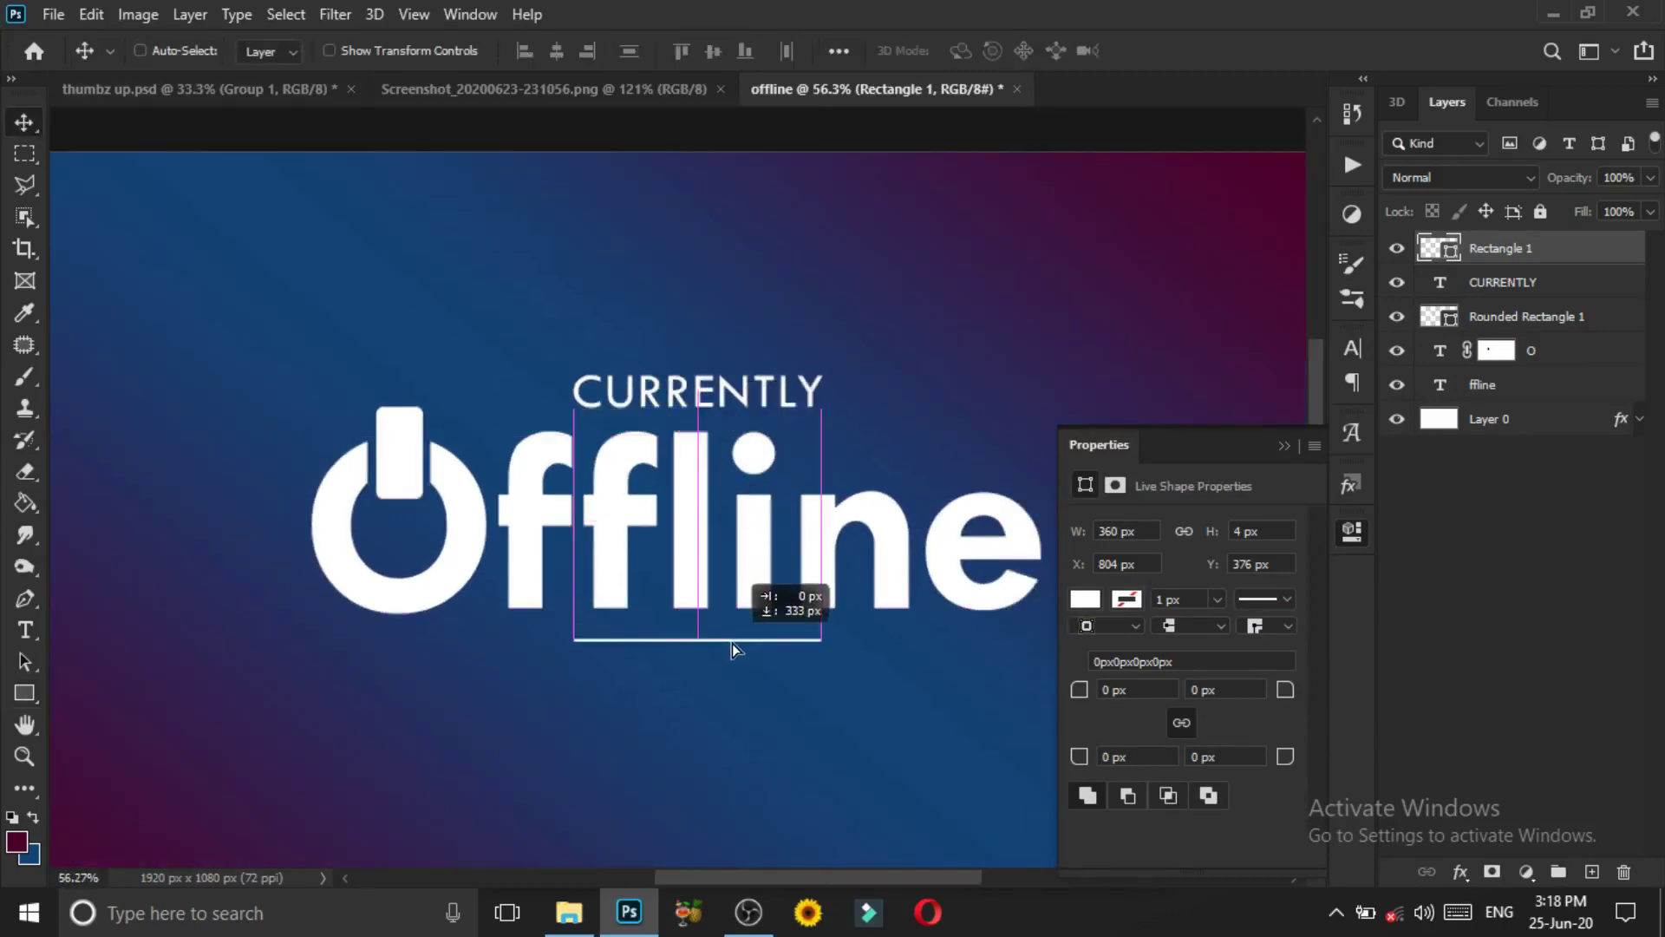
{"action": "scroll", "coordinate": [854, 600], "scroll_direction": "down", "scroll_amount": 2}
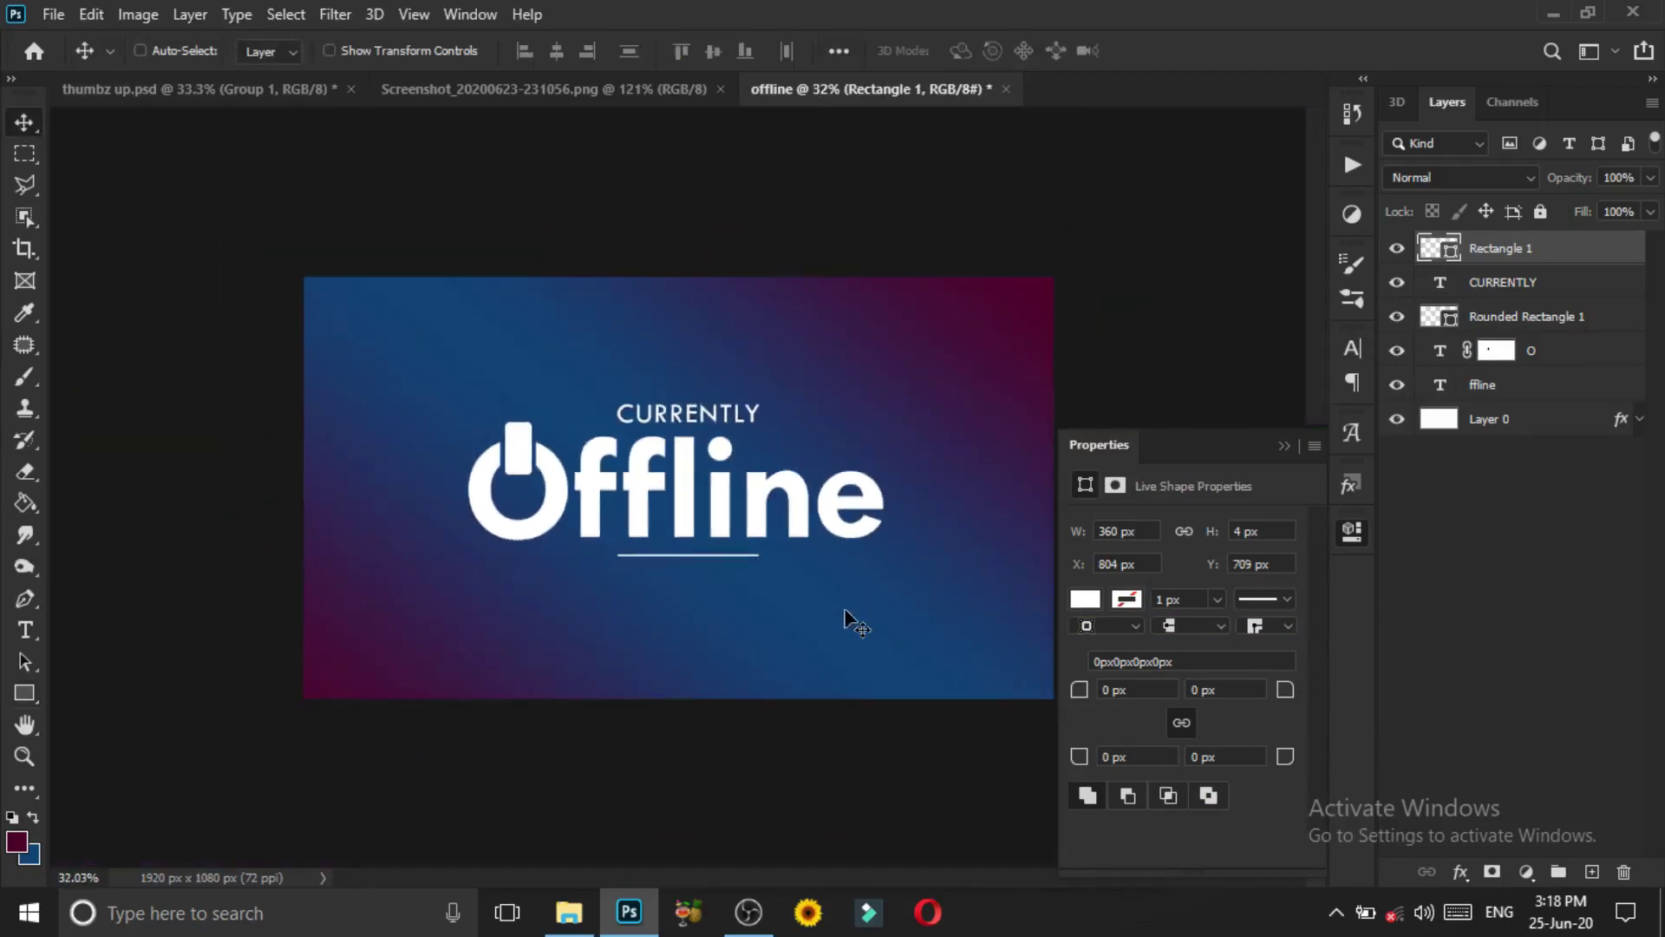
{"action": "key", "text": "shift+Up"}
{"action": "scroll", "coordinate": [867, 621], "scroll_direction": "down", "scroll_amount": 1}
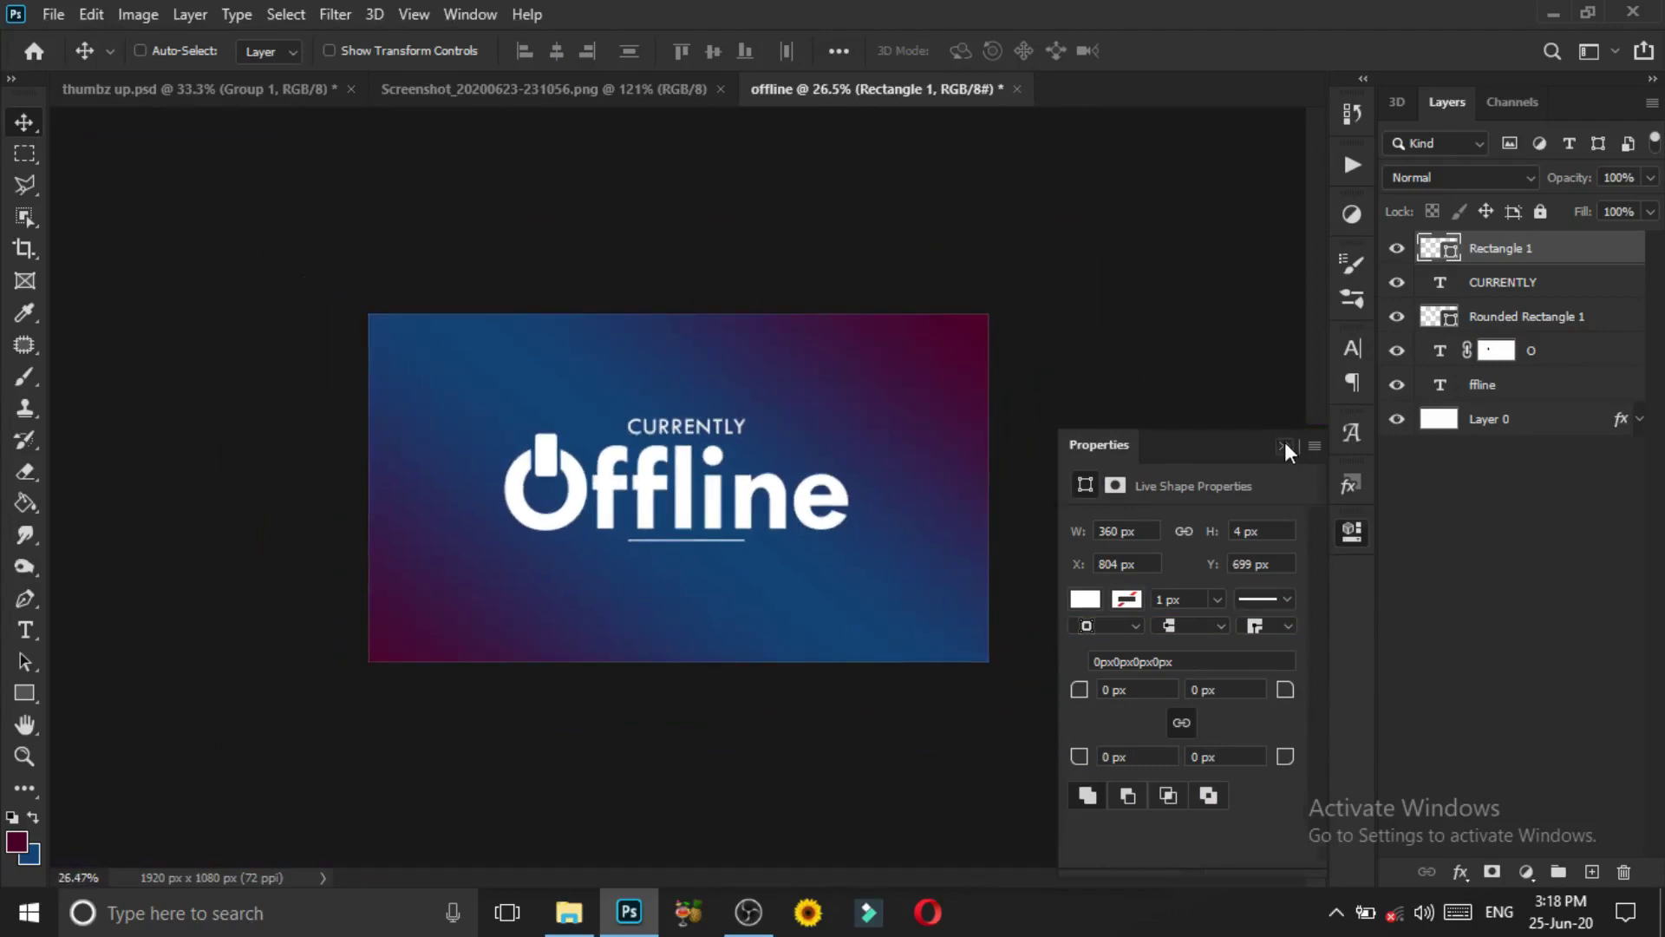